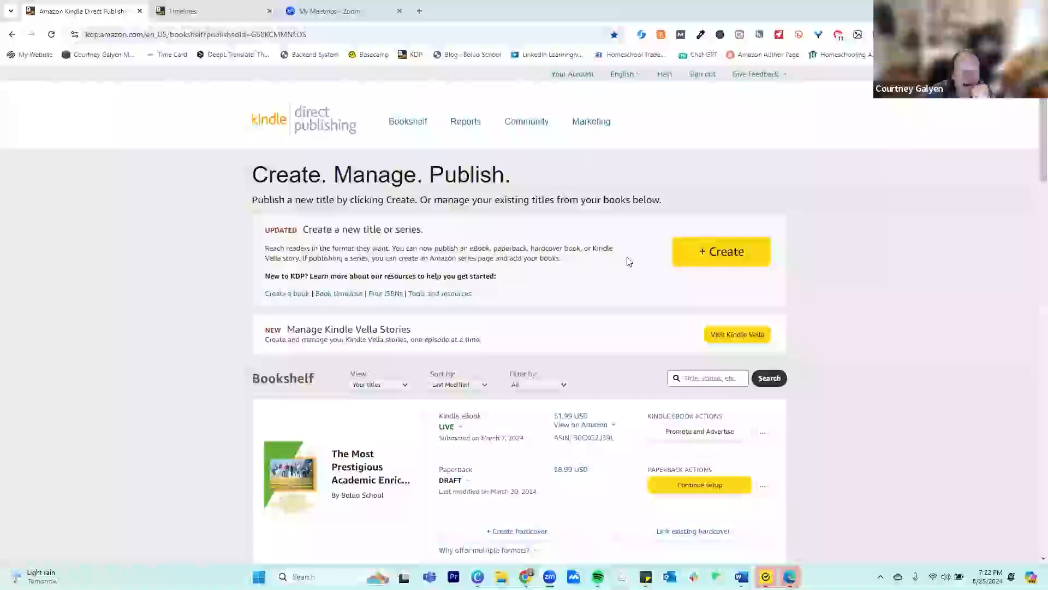
Start a new paperback title and select English as its primary language
{"action": "left_click", "coordinate": [734, 258]}
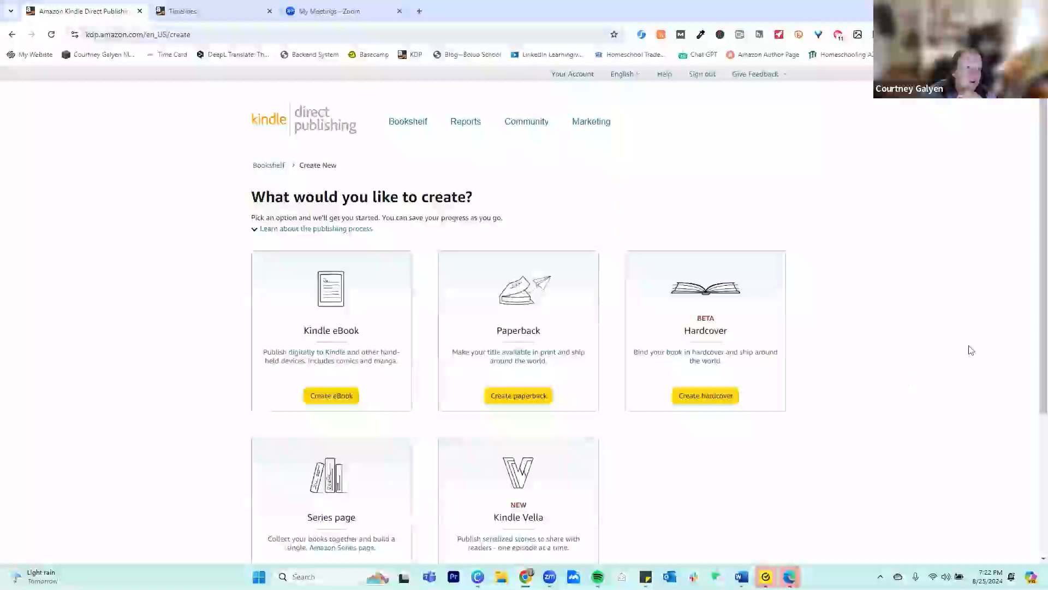
{"action": "scroll", "coordinate": [957, 304], "scroll_direction": "down", "scroll_amount": 2}
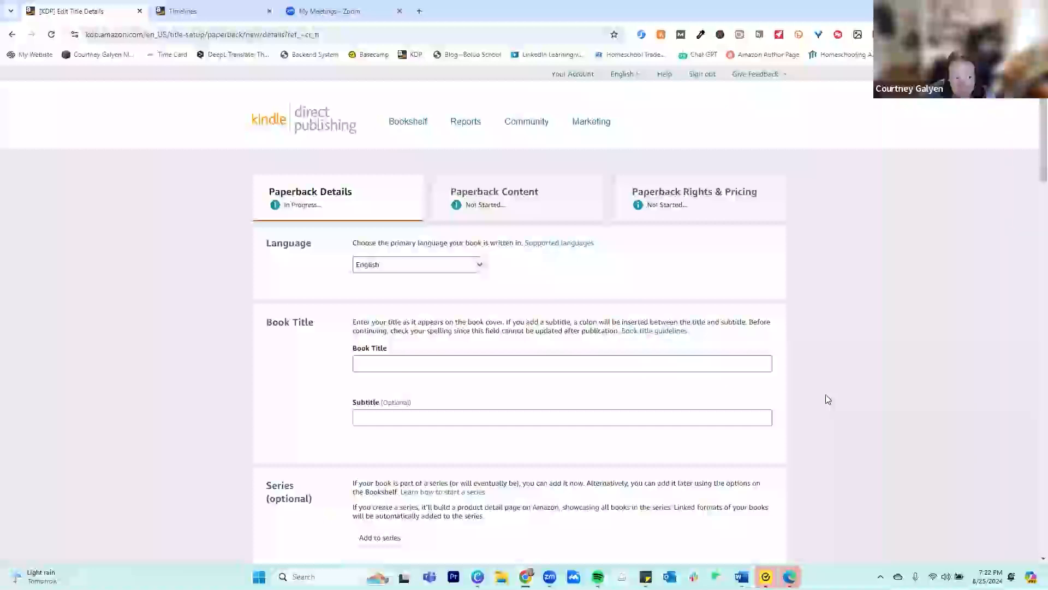
{"action": "scroll", "coordinate": [827, 399], "scroll_direction": "down", "scroll_amount": 3}
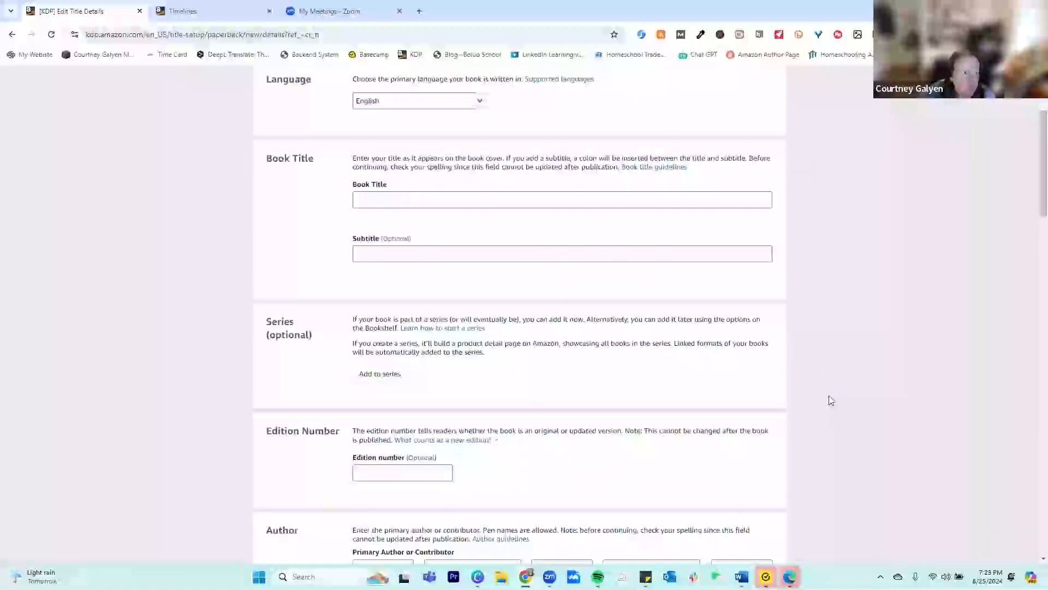
{"action": "left_click", "coordinate": [482, 106]}
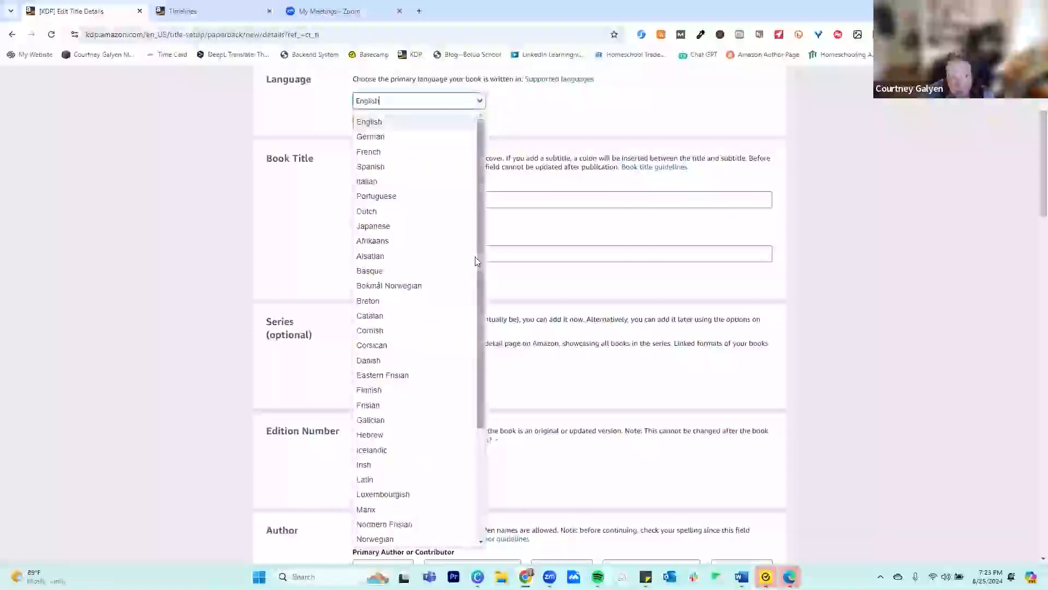
{"action": "scroll", "coordinate": [470, 480], "scroll_direction": "down", "scroll_amount": 3}
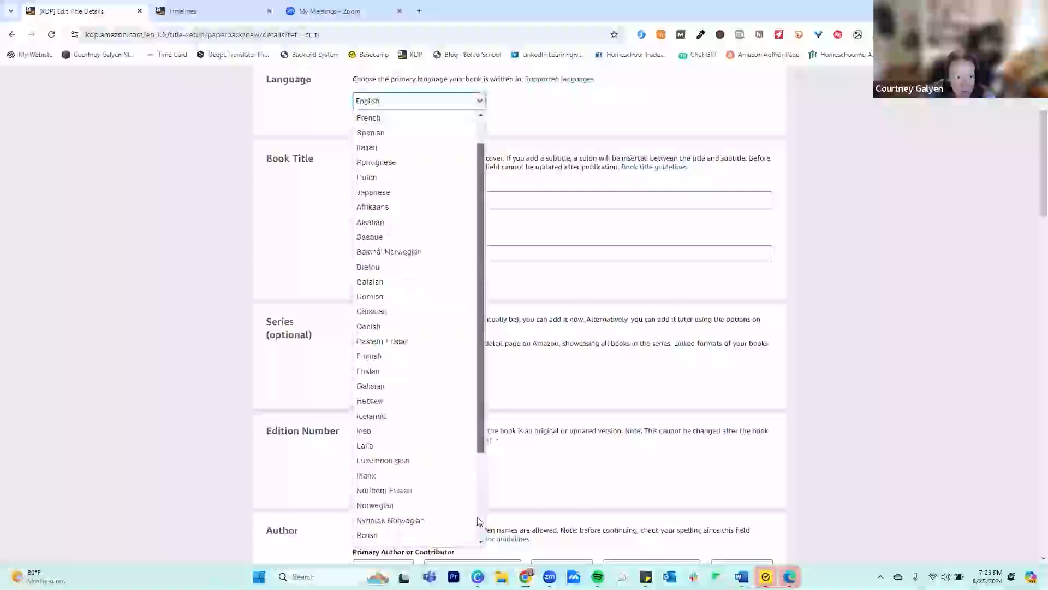
{"action": "scroll", "coordinate": [480, 131], "scroll_direction": "up", "scroll_amount": 3}
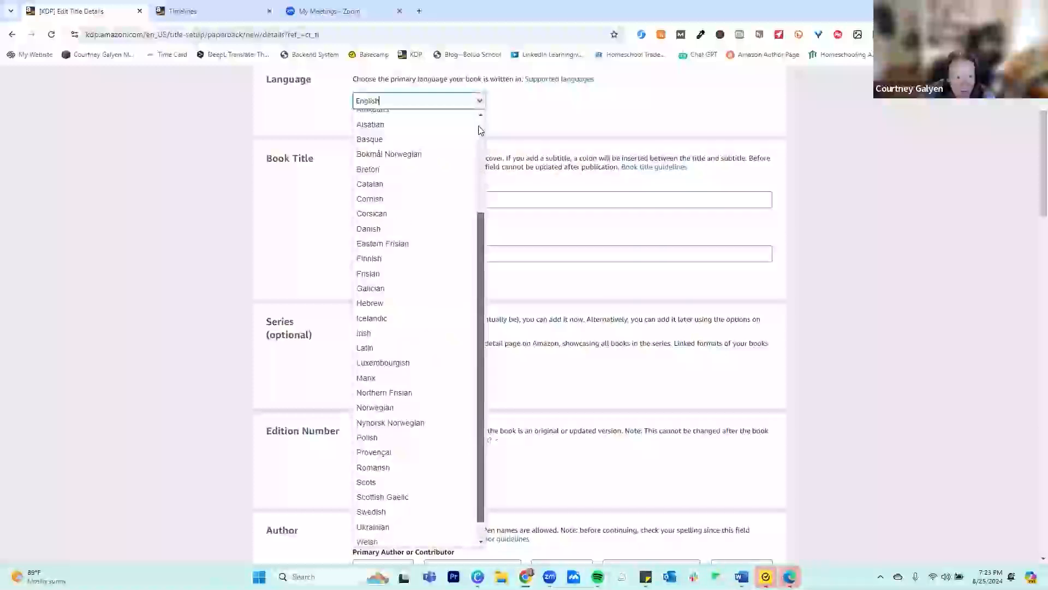
{"action": "scroll", "coordinate": [481, 128], "scroll_direction": "up", "scroll_amount": 3}
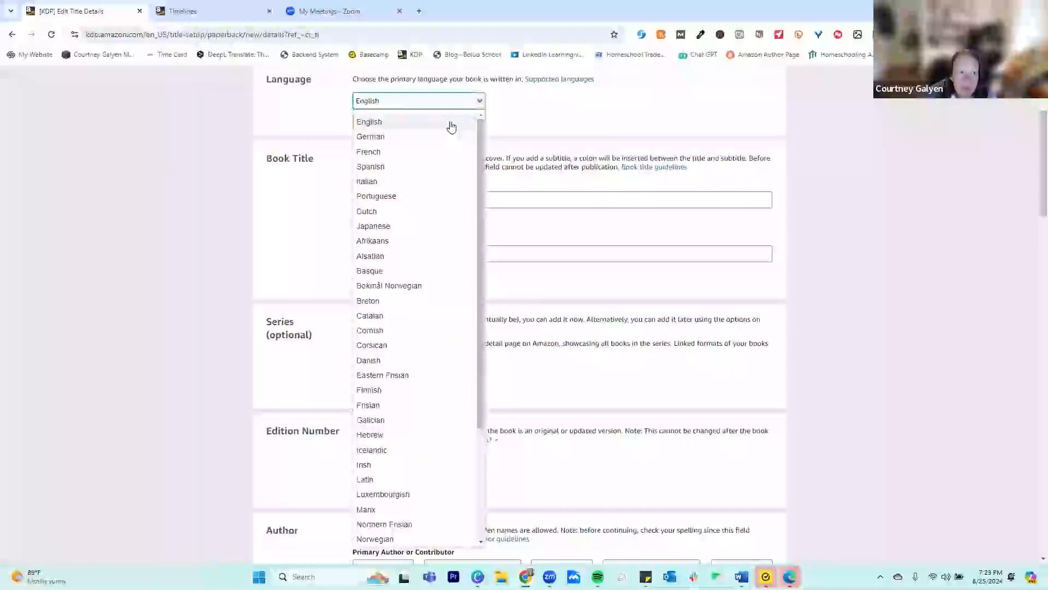
{"action": "left_click", "coordinate": [451, 123]}
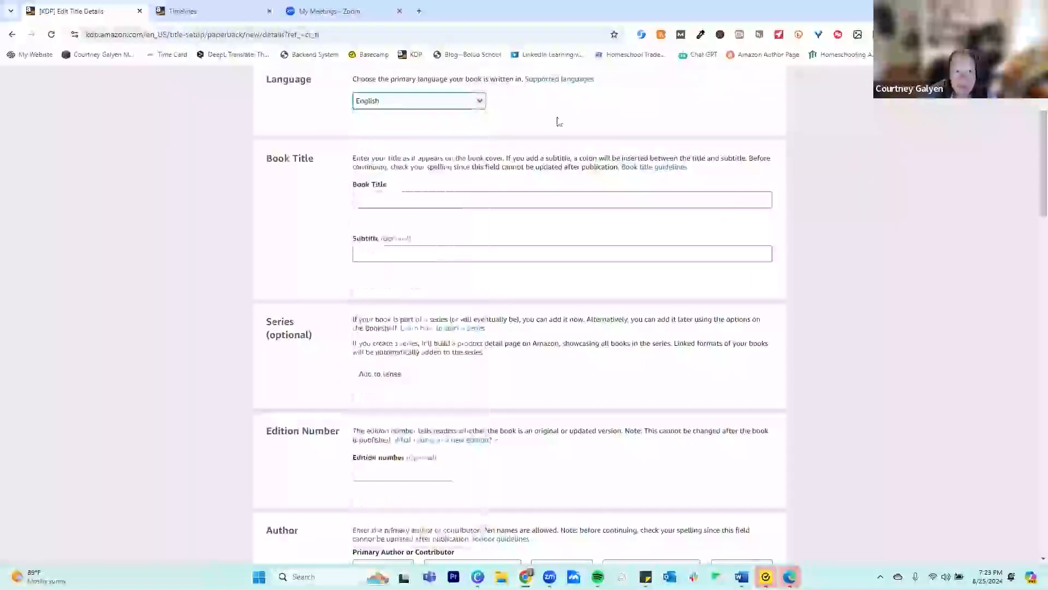
Begin the book title with "KDP"
{"action": "left_click", "coordinate": [514, 197]}
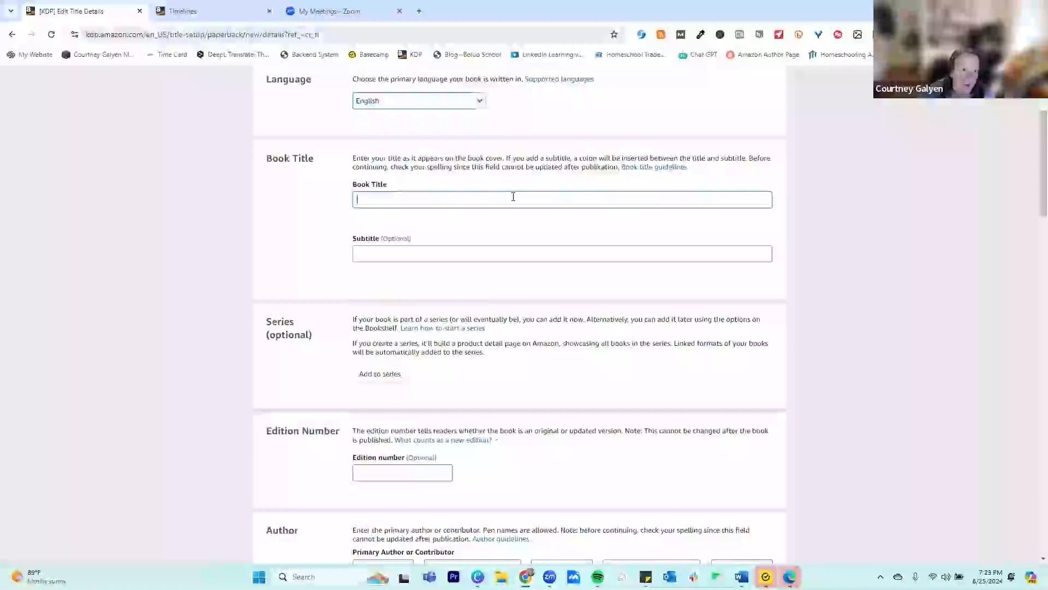
{"action": "type", "text": "KDp"}
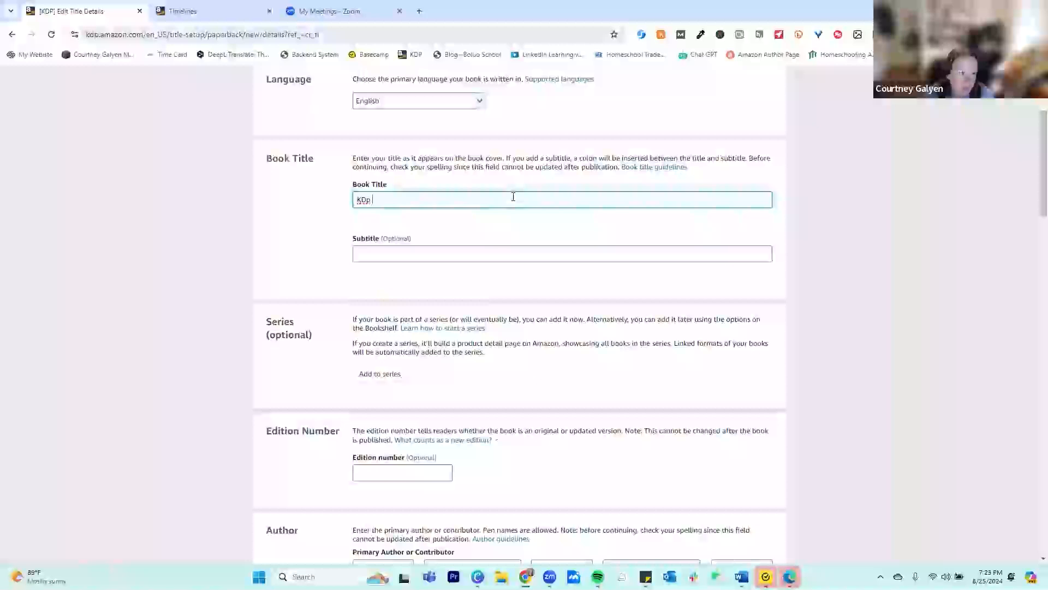
{"action": "key", "text": "BackSpace"}
{"action": "type", "text": "P"}
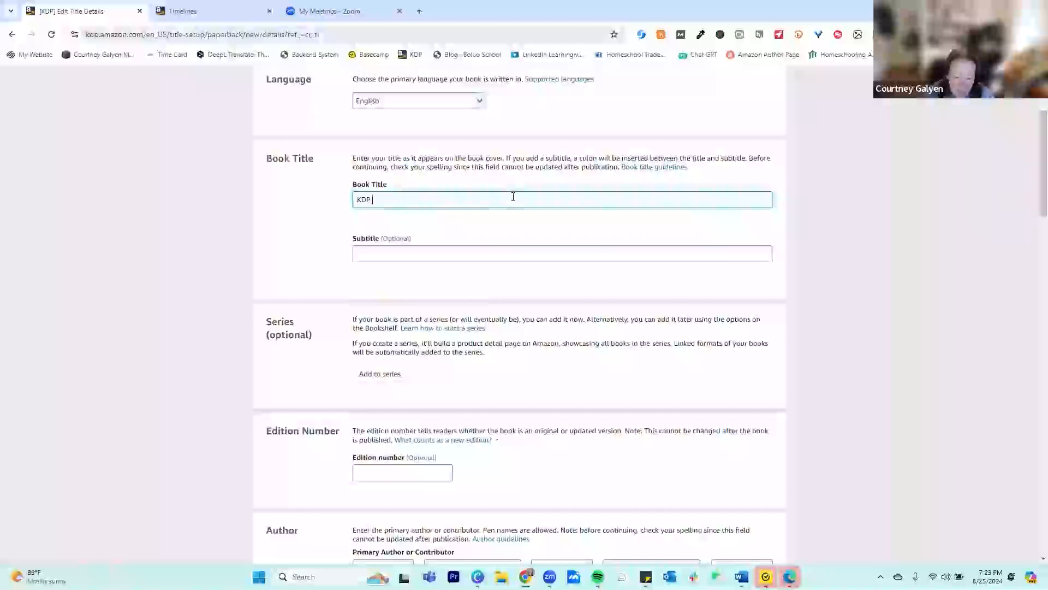
{"action": "type", "text": " Test Pu"}
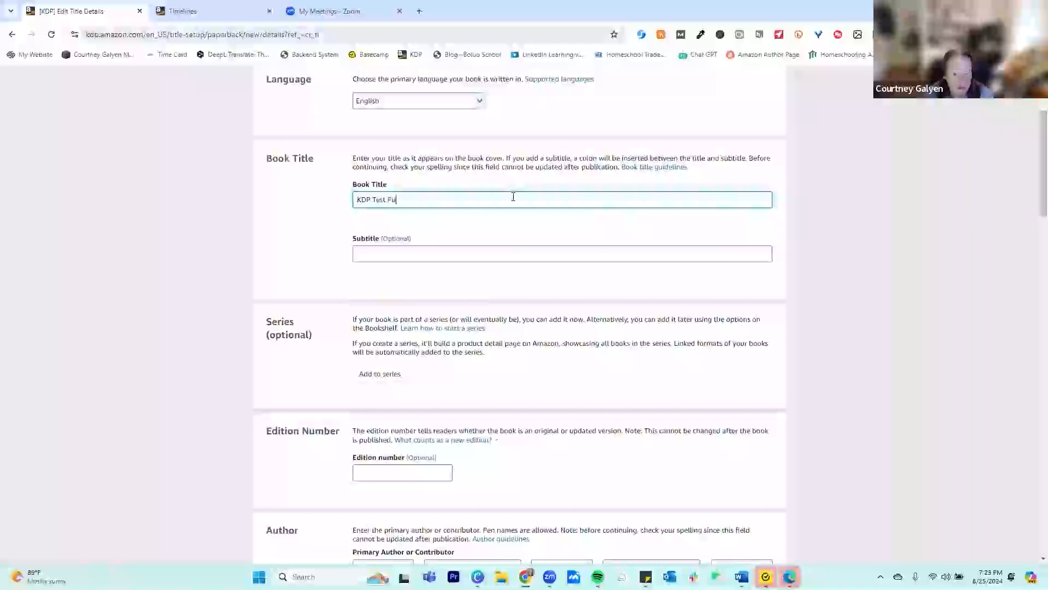
{"action": "type", "text": "blishing B"}
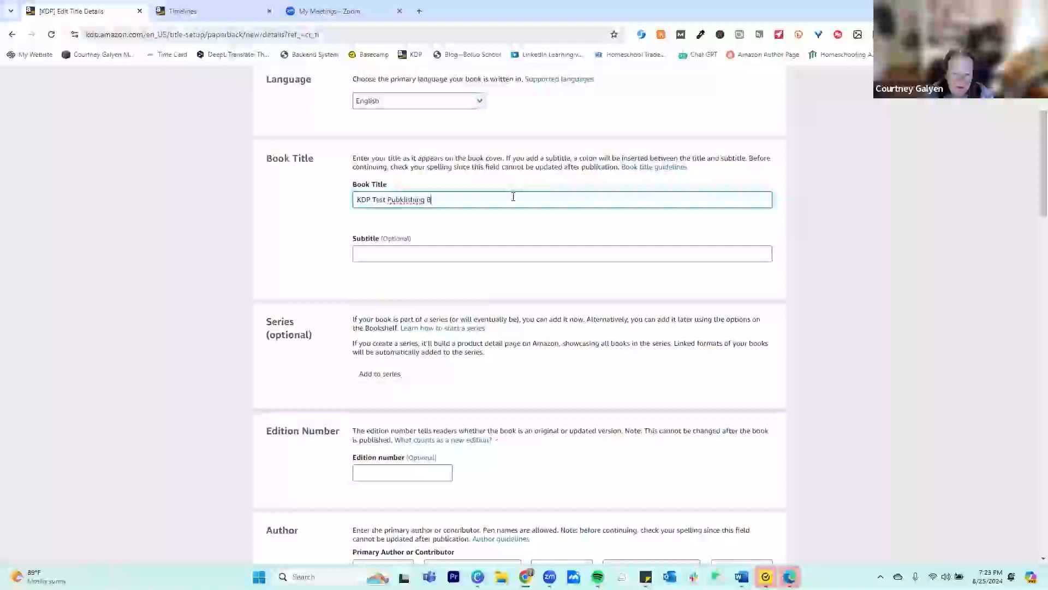
{"action": "key", "text": "BackSpace"}
{"action": "key", "text": "BackSpace"}
{"action": "key", "text": "BackSpace"}
{"action": "key", "text": "BackSpace"}
{"action": "key", "text": "BackSpace"}
{"action": "key", "text": "BackSpace"}
{"action": "key", "text": "BackSpace"}
{"action": "key", "text": "BackSpace"}
{"action": "key", "text": "BackSpace"}
{"action": "key", "text": "BackSpace"}
{"action": "key", "text": "BackSpace"}
{"action": "key", "text": "BackSpace"}
{"action": "key", "text": "BackSpace"}
{"action": "key", "text": "BackSpace"}
{"action": "key", "text": "BackSpace"}
{"action": "key", "text": "BackSpace"}
{"action": "key", "text": "BackSpace"}
{"action": "key", "text": "BackSpace"}
{"action": "key", "text": "BackSpace"}
{"action": "key", "text": "BackSpace"}
{"action": "key", "text": "BackSpace"}
{"action": "key", "text": "BackSpace"}
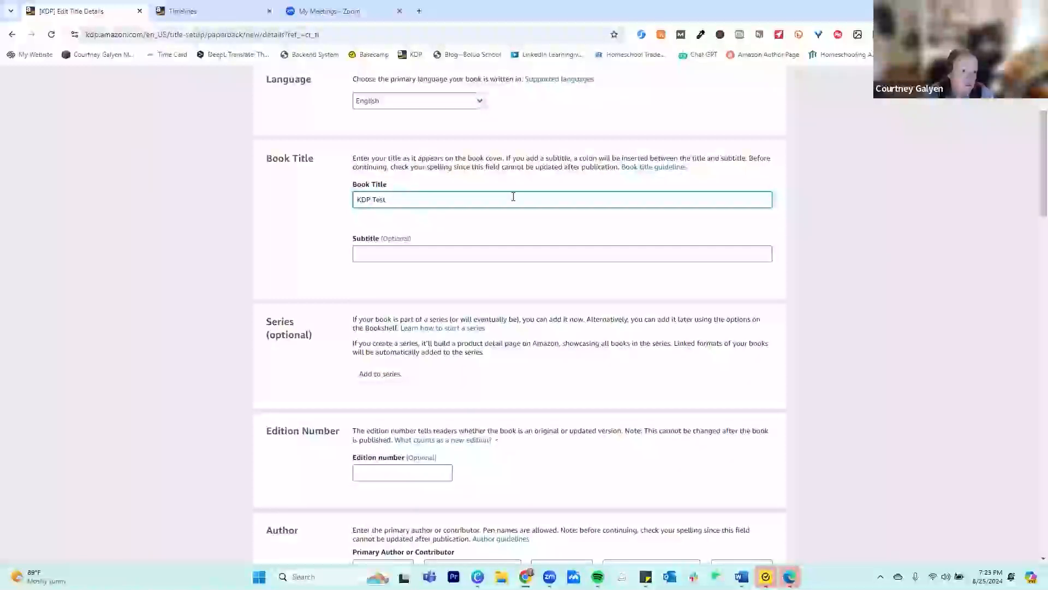
Complete the book title so that it reads "KDP Book Publishing Options Test"
{"action": "type", "text": "KDP"}
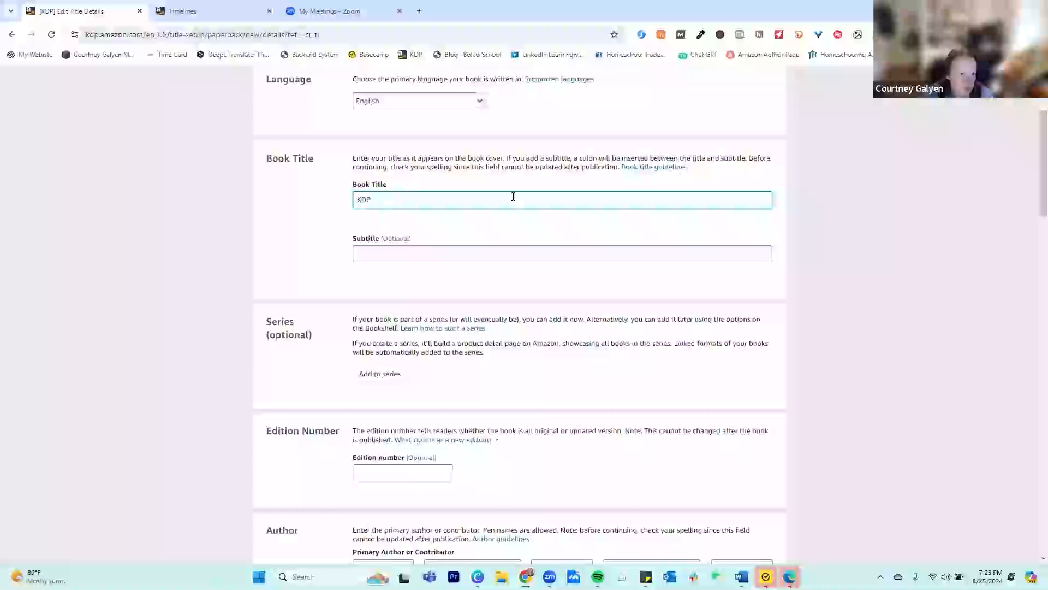
{"action": "type", "text": " Book"}
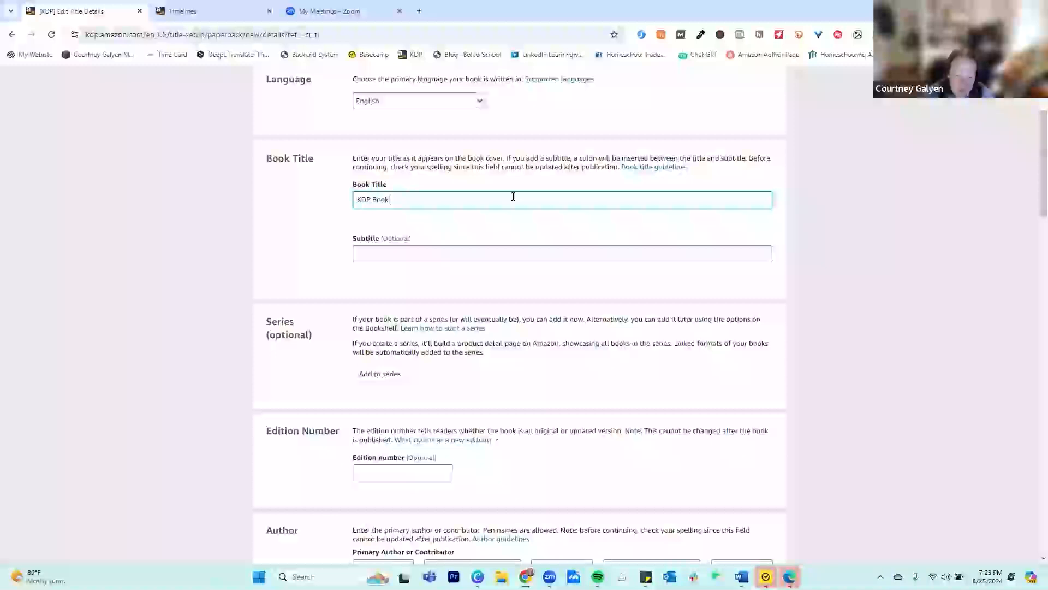
{"action": "type", "text": " Pub"}
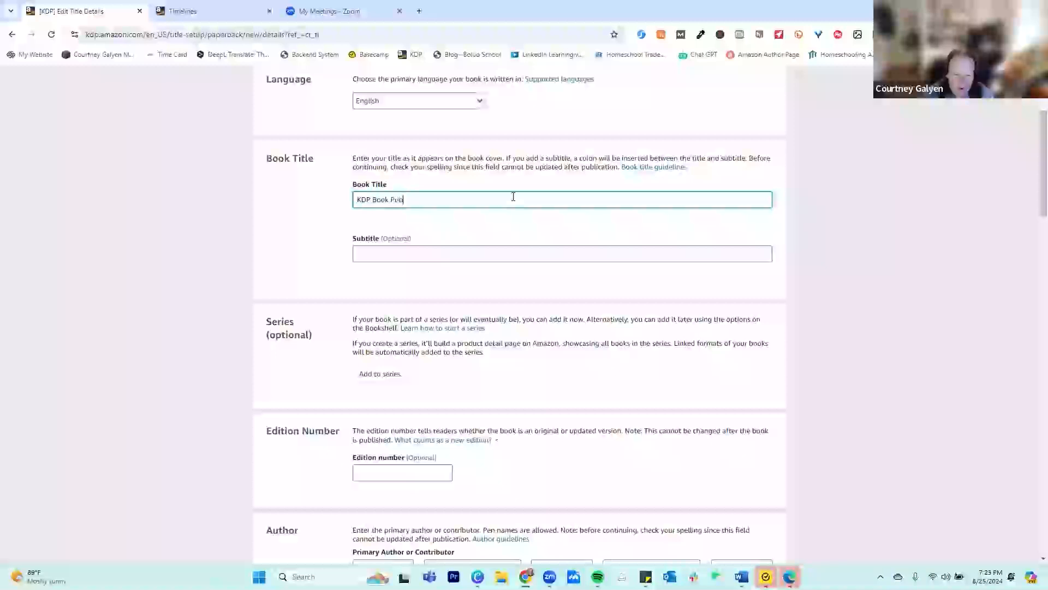
{"action": "type", "text": "lishing Options Test"}
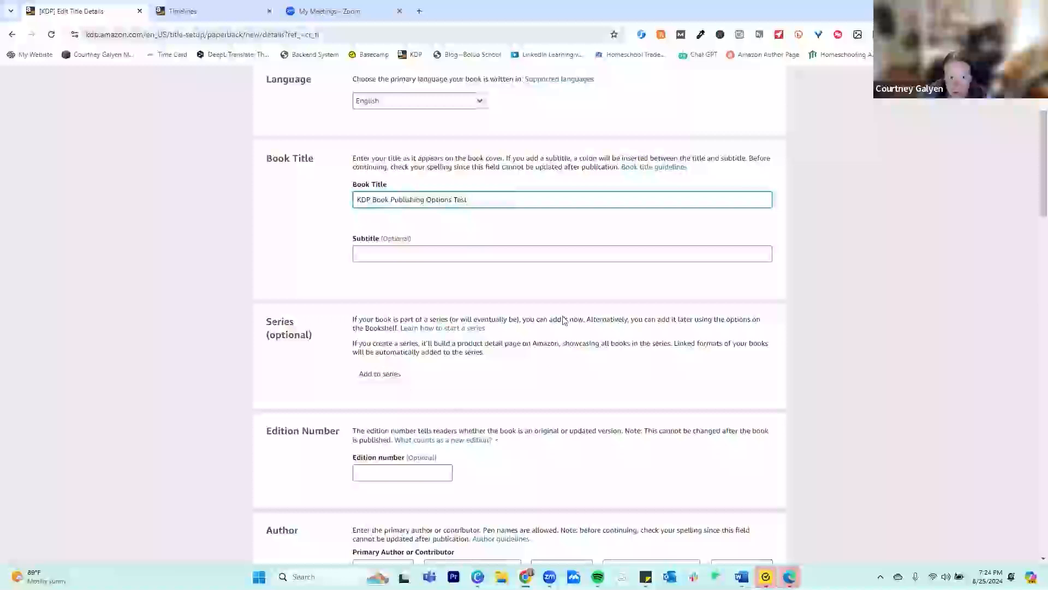
Enter the primary author's first and last name, leaving the edition number and middle name empty
{"action": "scroll", "coordinate": [666, 355], "scroll_direction": "down", "scroll_amount": 3}
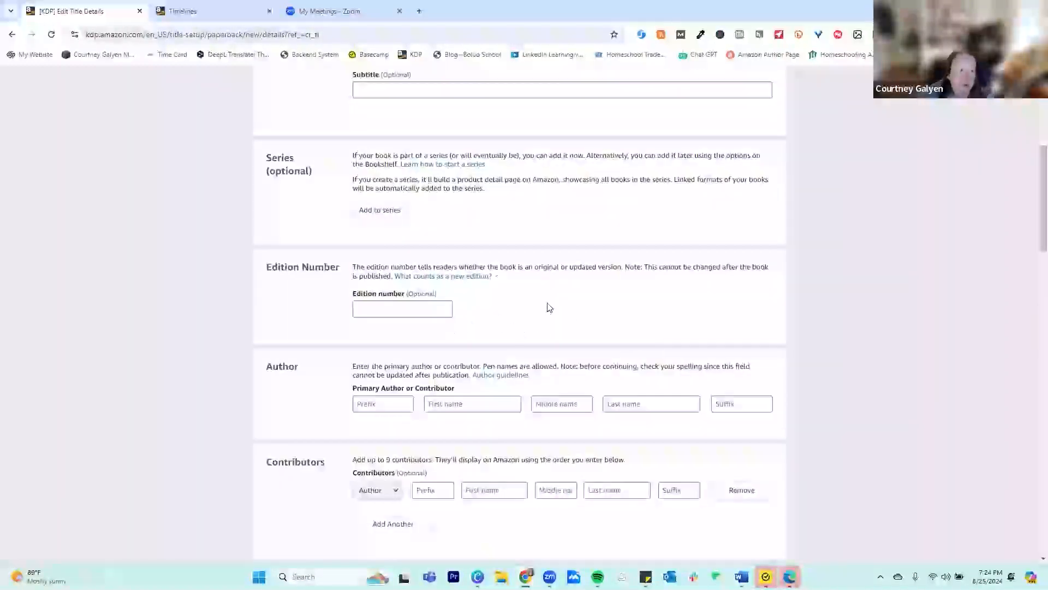
{"action": "scroll", "coordinate": [583, 306], "scroll_direction": "down", "scroll_amount": 2}
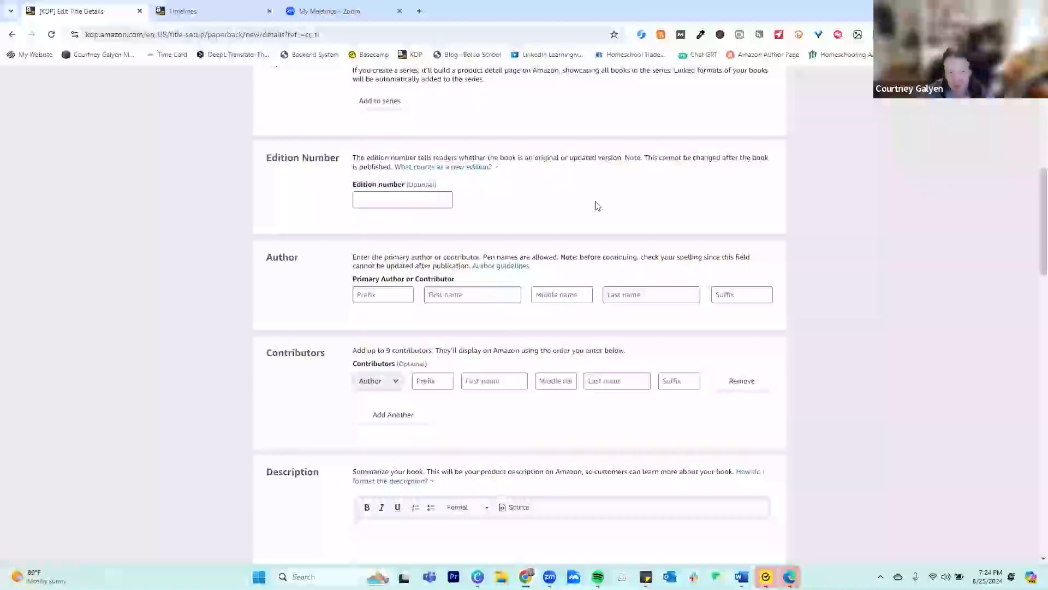
{"action": "left_click", "coordinate": [370, 199]}
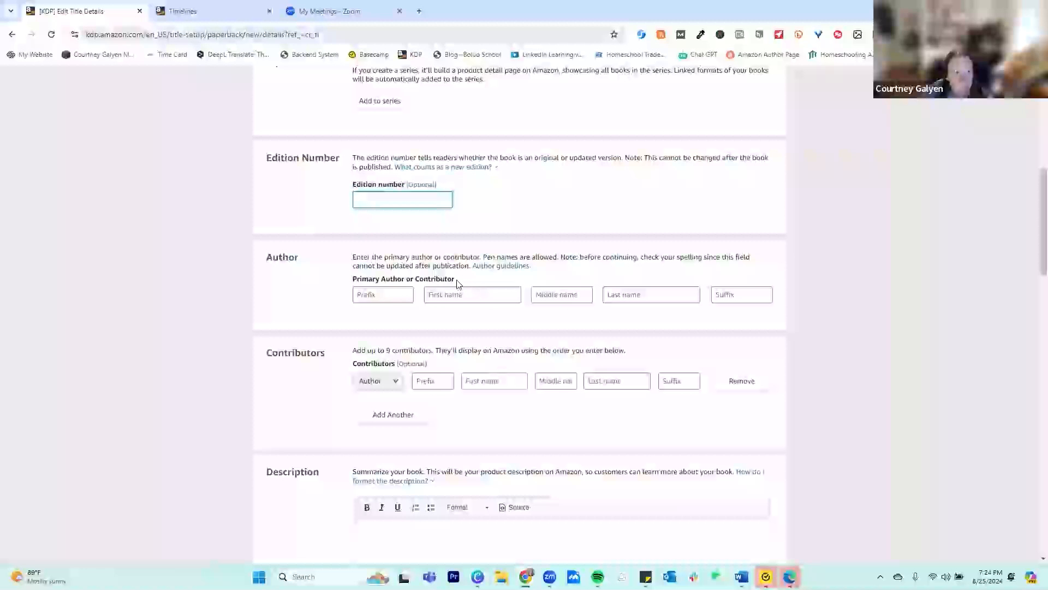
{"action": "left_click", "coordinate": [506, 293]}
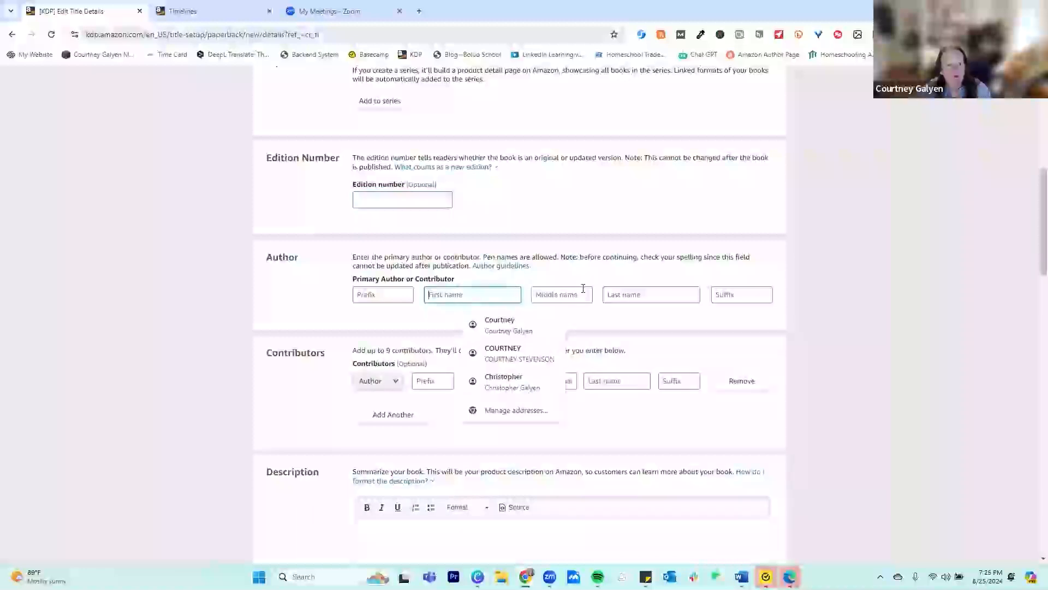
{"action": "type", "text": "Courtney"}
{"action": "key", "text": "Tab"}
{"action": "key", "text": "Tab"}
{"action": "type", "text": "Galyen"}
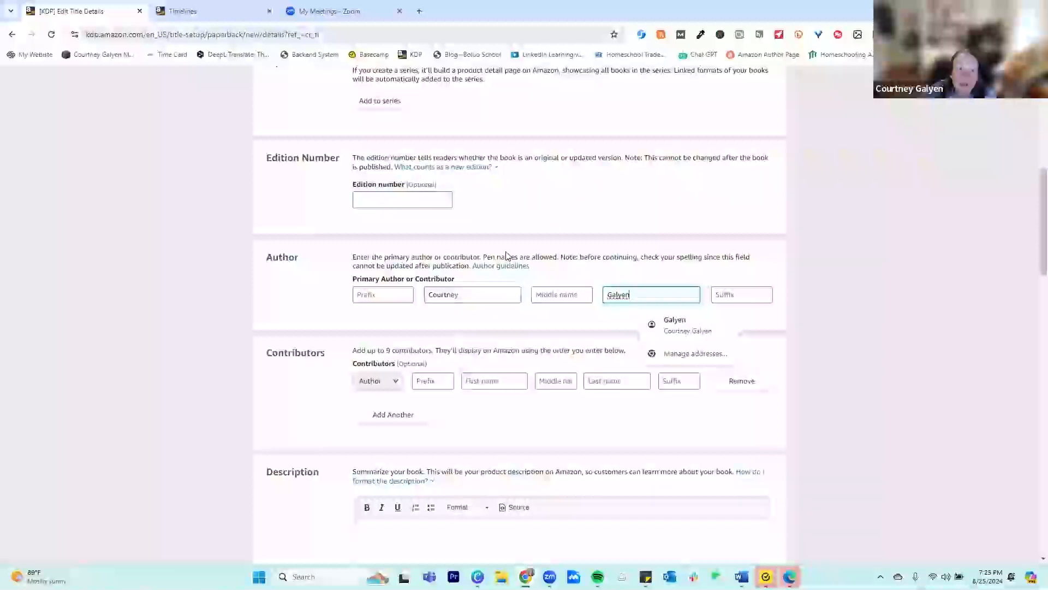
Highlight the note about pen names in the Author section, clear the highlight and look over the Contributors section
{"action": "left_click_drag", "start_coordinate": [484, 256], "coordinate": [589, 259]}
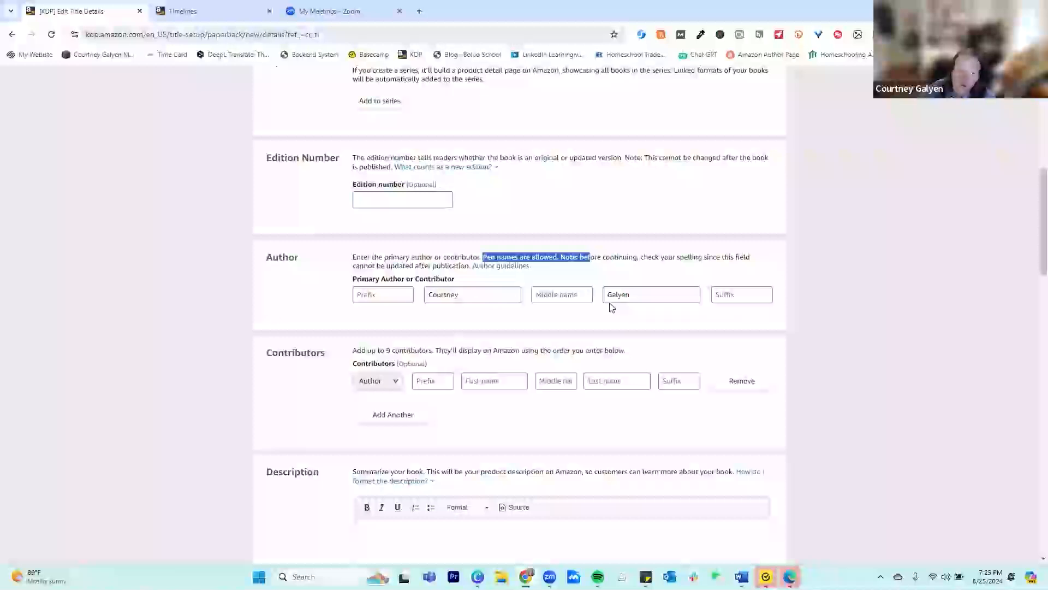
{"action": "left_click", "coordinate": [651, 267]}
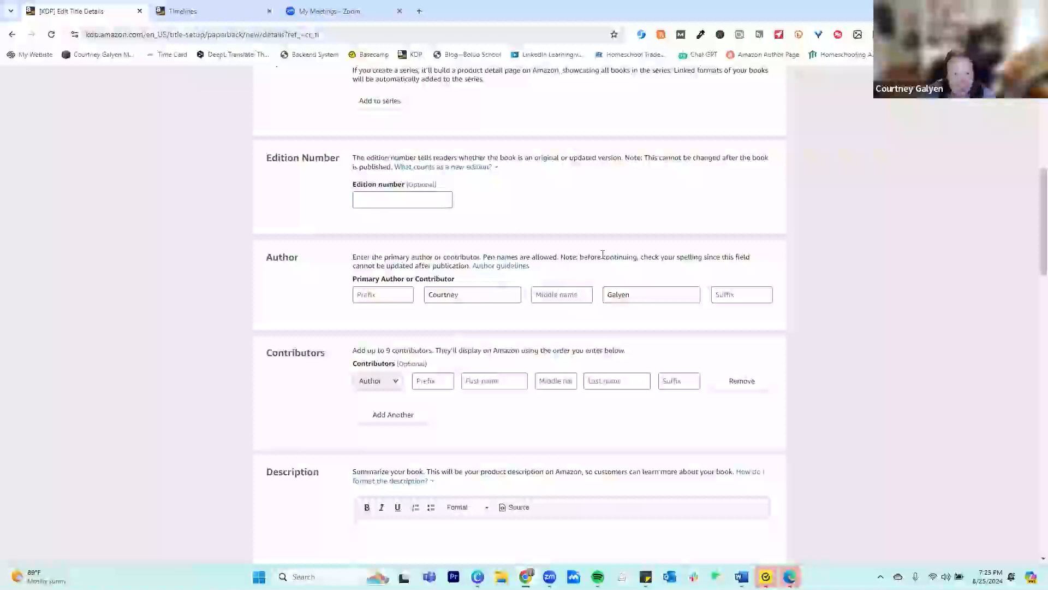
{"action": "scroll", "coordinate": [592, 259], "scroll_direction": "down", "scroll_amount": 3}
{"action": "scroll", "coordinate": [599, 272], "scroll_direction": "up", "scroll_amount": 1}
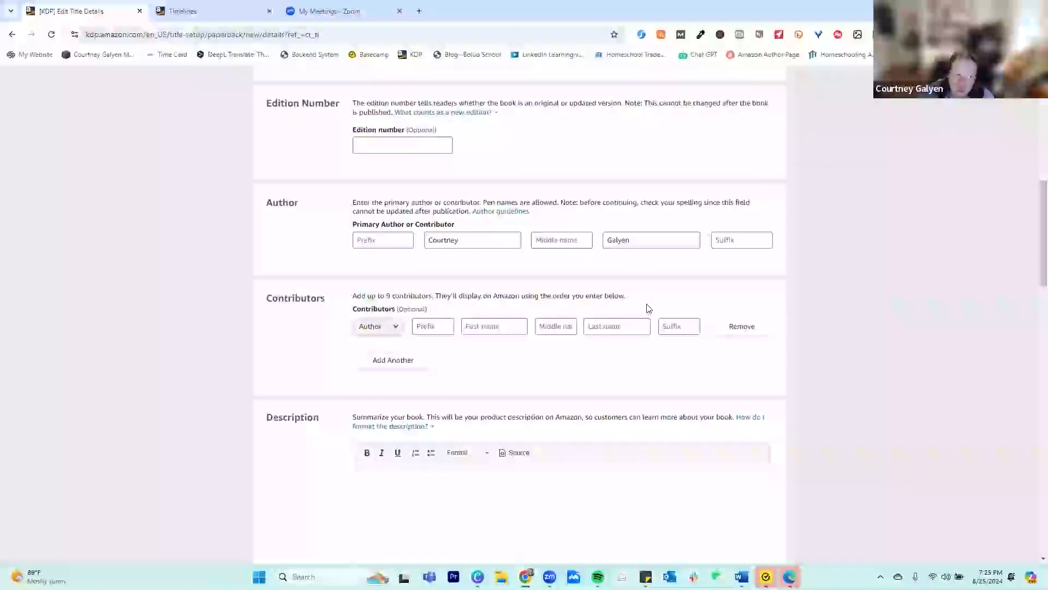
View the help note on how to format the book description and close it again
{"action": "scroll", "coordinate": [532, 390], "scroll_direction": "down", "scroll_amount": 3}
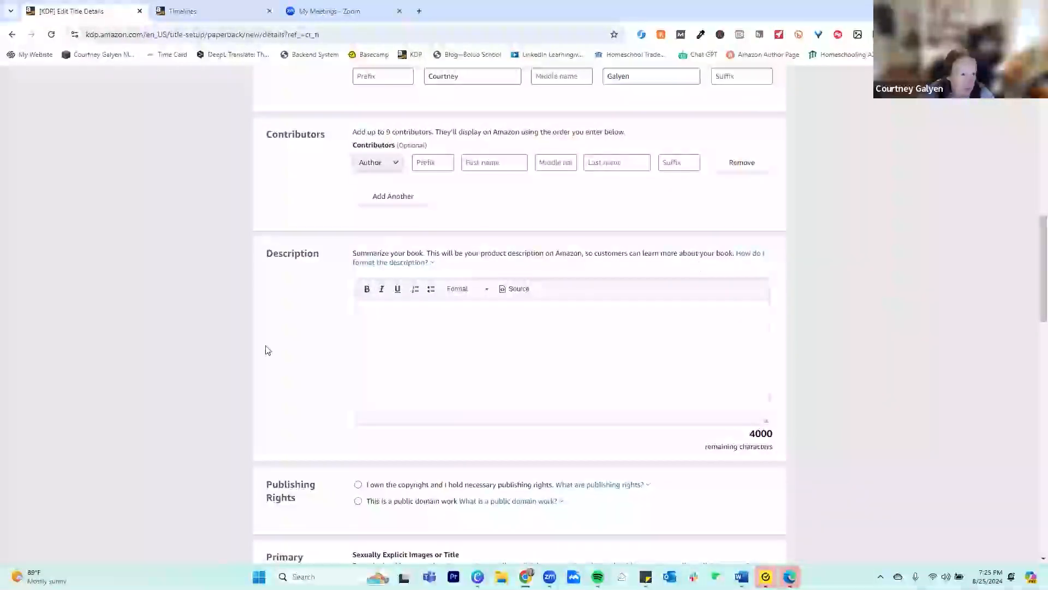
{"action": "left_click", "coordinate": [644, 347]}
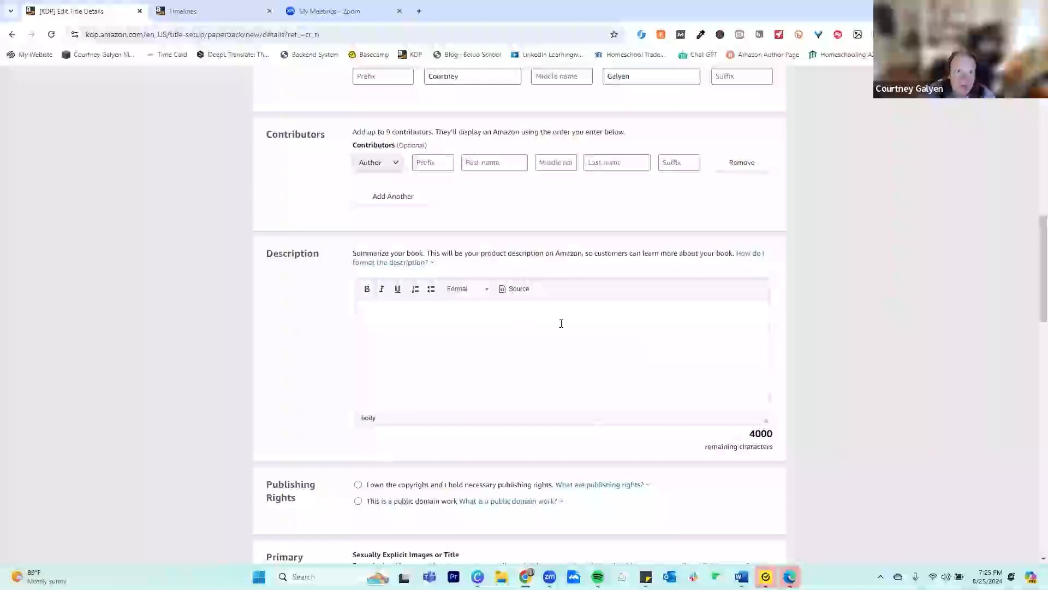
{"action": "left_click", "coordinate": [749, 262]}
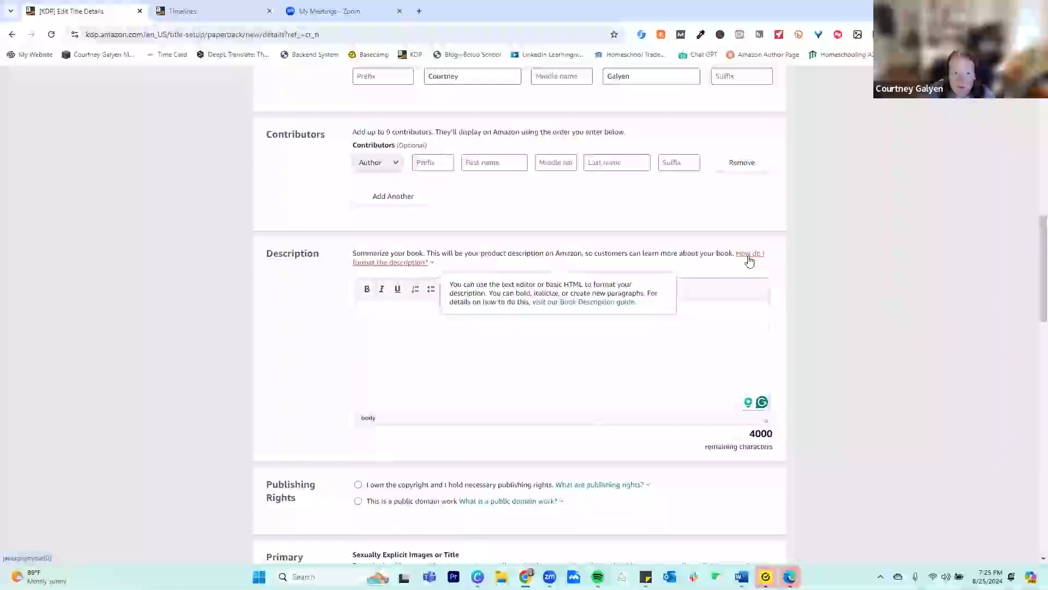
{"action": "left_click", "coordinate": [620, 351]}
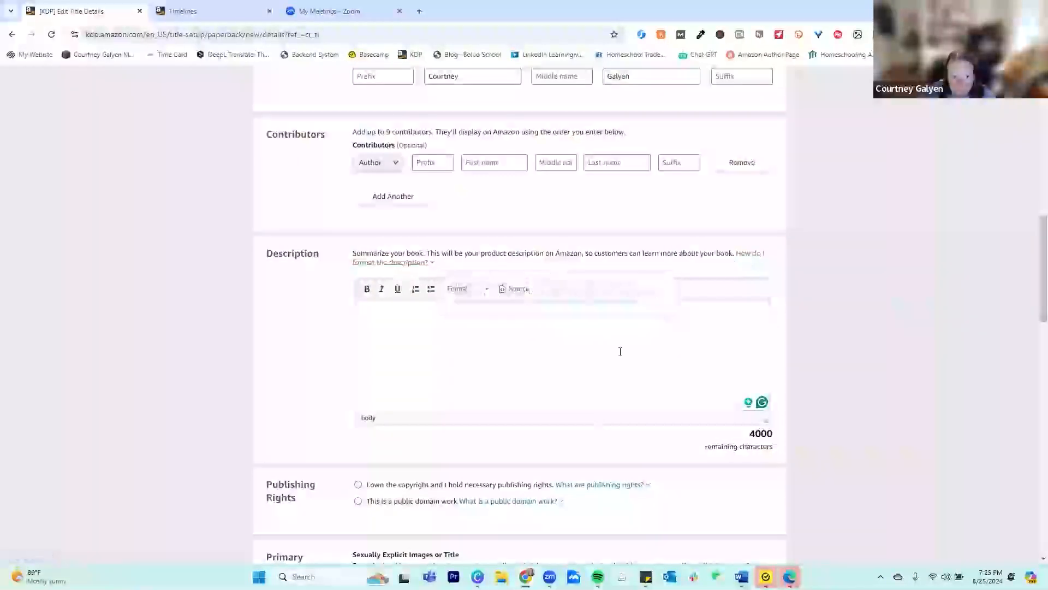
{"action": "left_click", "coordinate": [406, 325]}
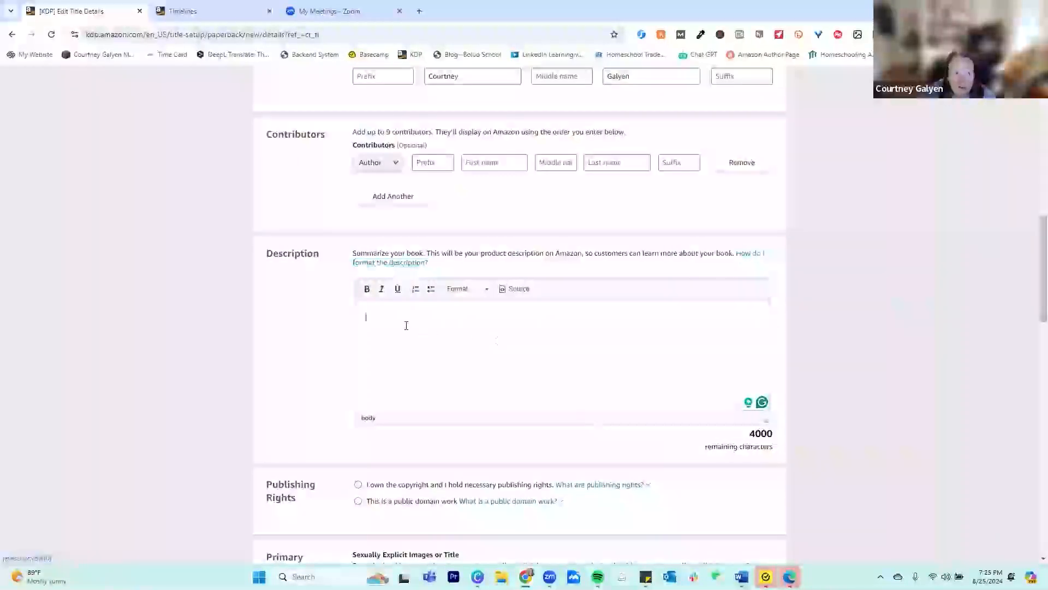
{"action": "left_click", "coordinate": [745, 254]}
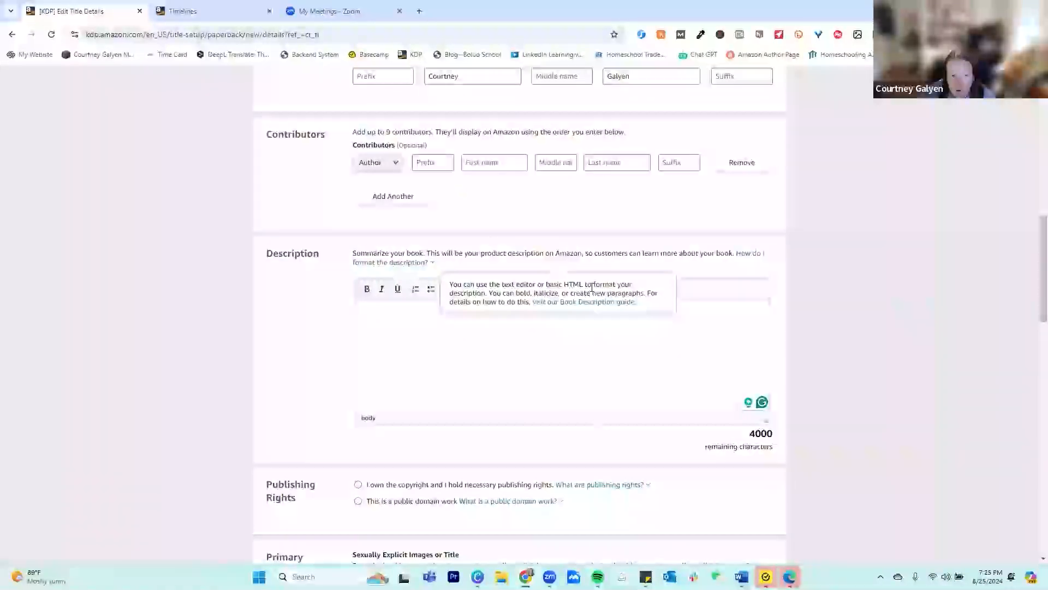
{"action": "left_click", "coordinate": [578, 359]}
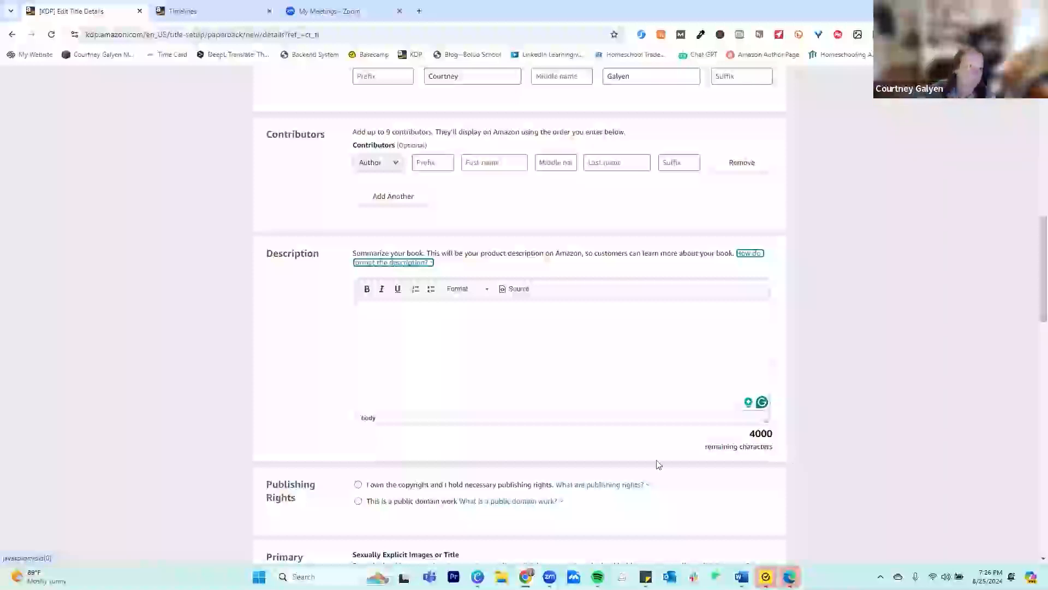
Enter "Description" as the book's description text
{"action": "scroll", "coordinate": [542, 419], "scroll_direction": "down", "scroll_amount": 2}
{"action": "scroll", "coordinate": [542, 419], "scroll_direction": "down", "scroll_amount": 2}
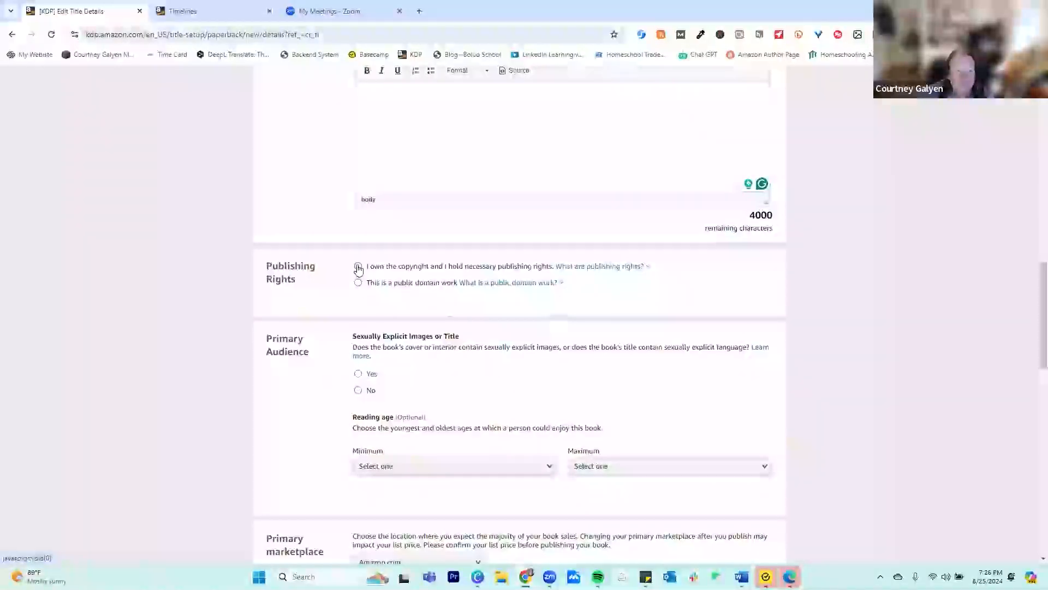
{"action": "left_click", "coordinate": [546, 145]}
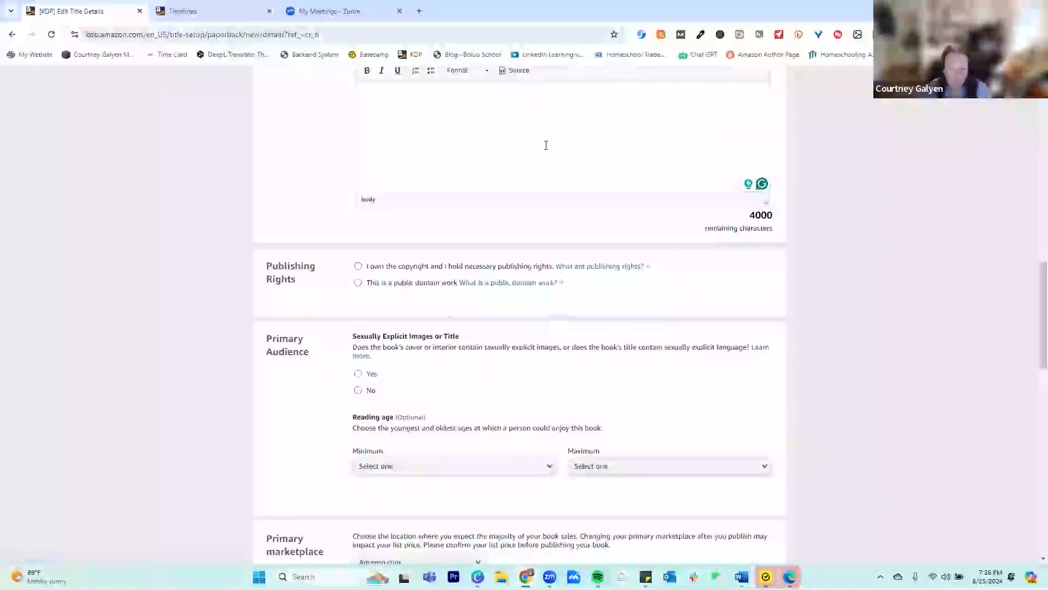
{"action": "type", "text": "Descr"}
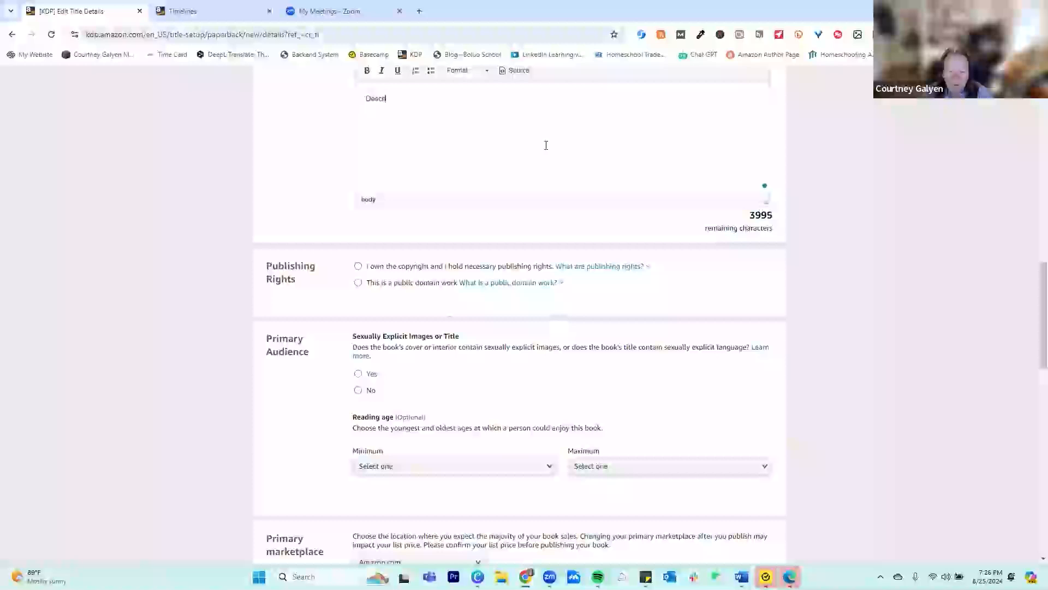
{"action": "type", "text": "iption"}
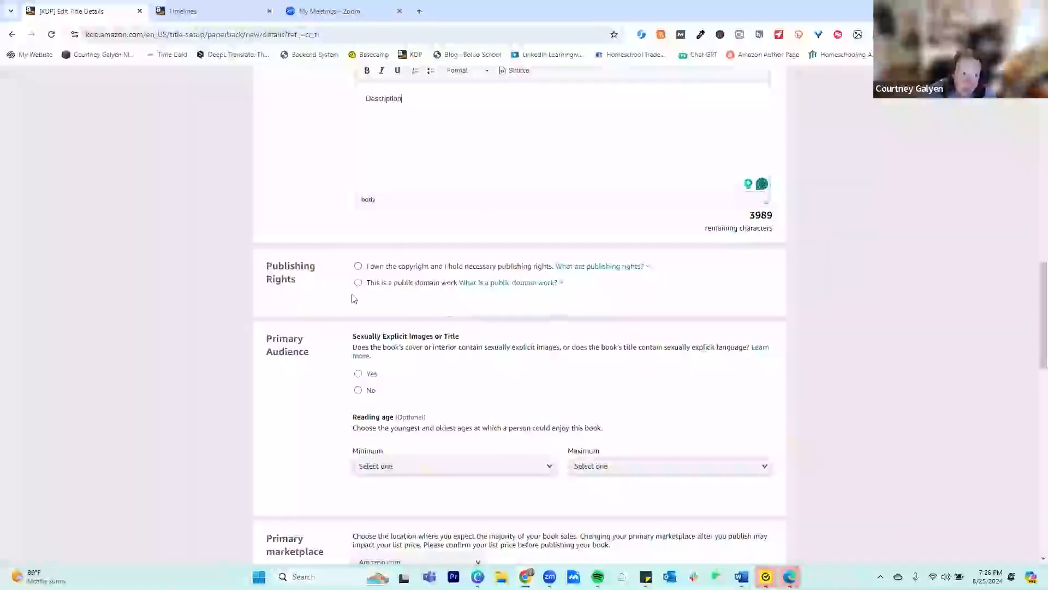
Declare ownership of the copyright and publishing rights, and answer No to the sexually explicit images or title question
{"action": "left_click", "coordinate": [357, 266]}
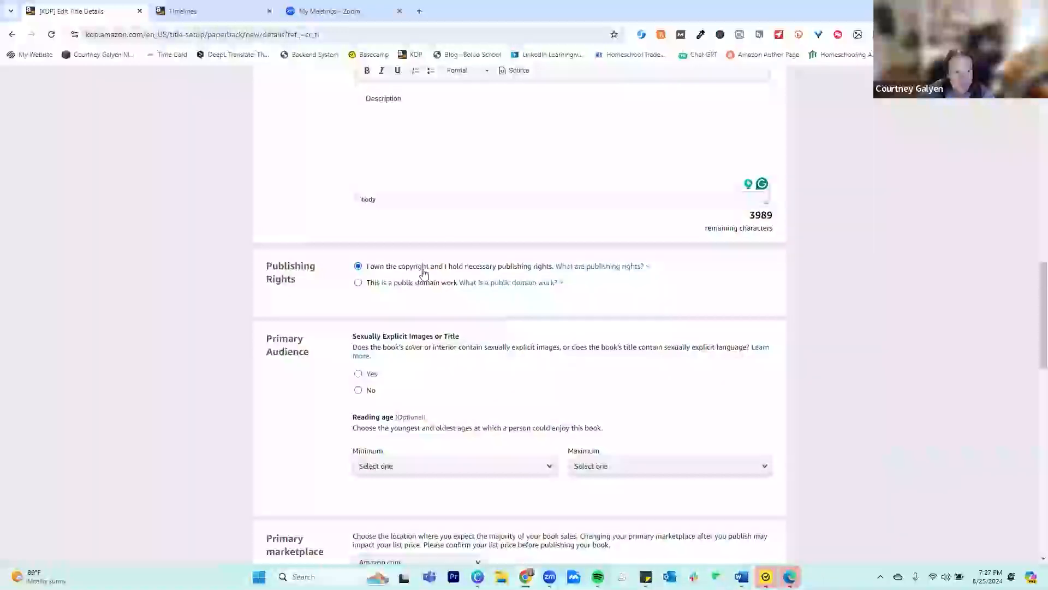
{"action": "scroll", "coordinate": [539, 386], "scroll_direction": "down", "scroll_amount": 3}
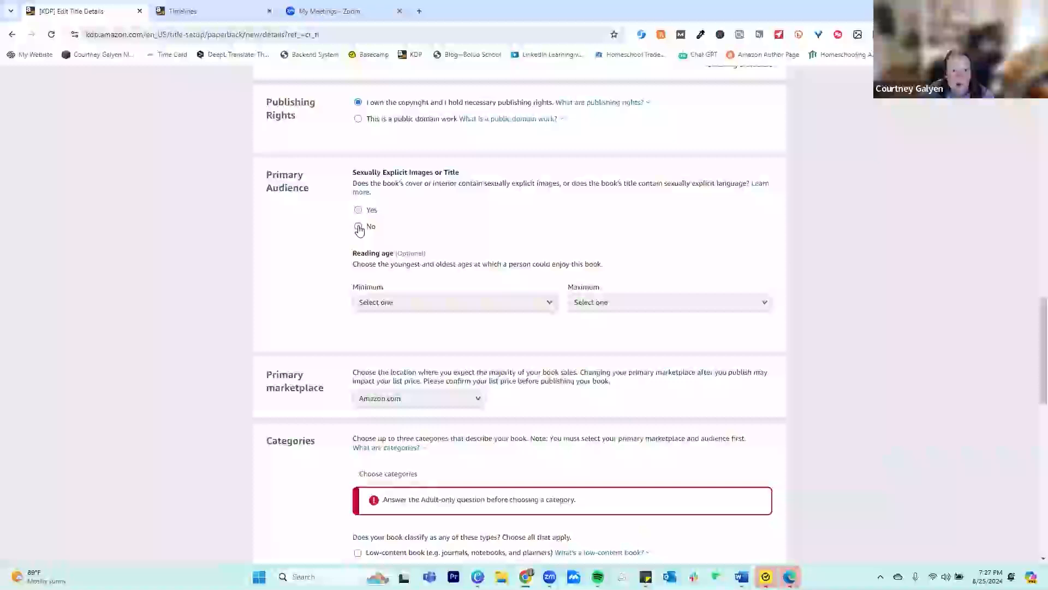
{"action": "left_click", "coordinate": [358, 226]}
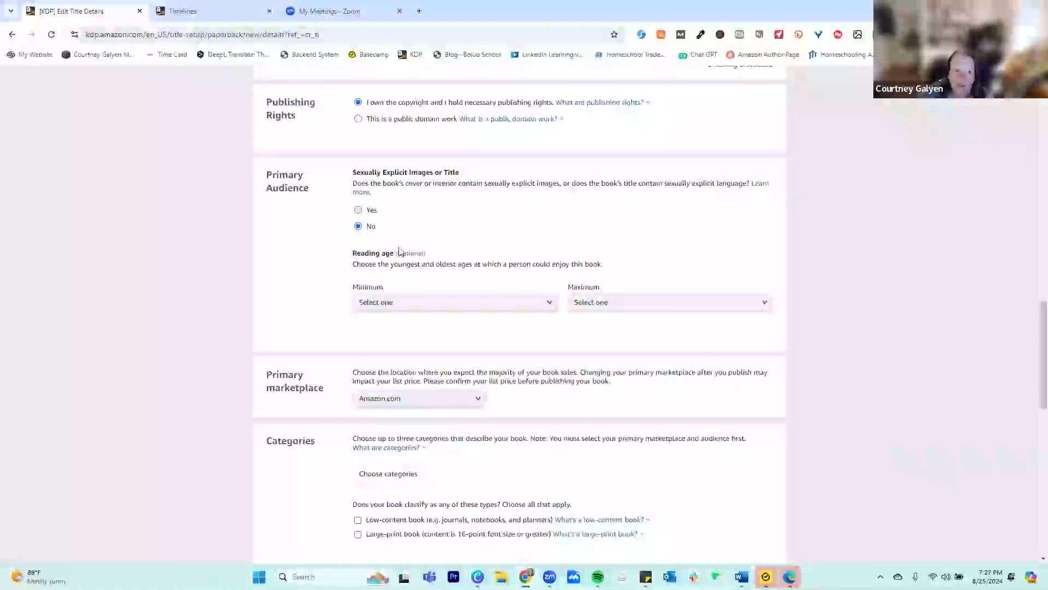
Highlight the optional note beside Reading age and view the minimum age choices without selecting one
{"action": "left_click_drag", "start_coordinate": [394, 253], "coordinate": [470, 257]}
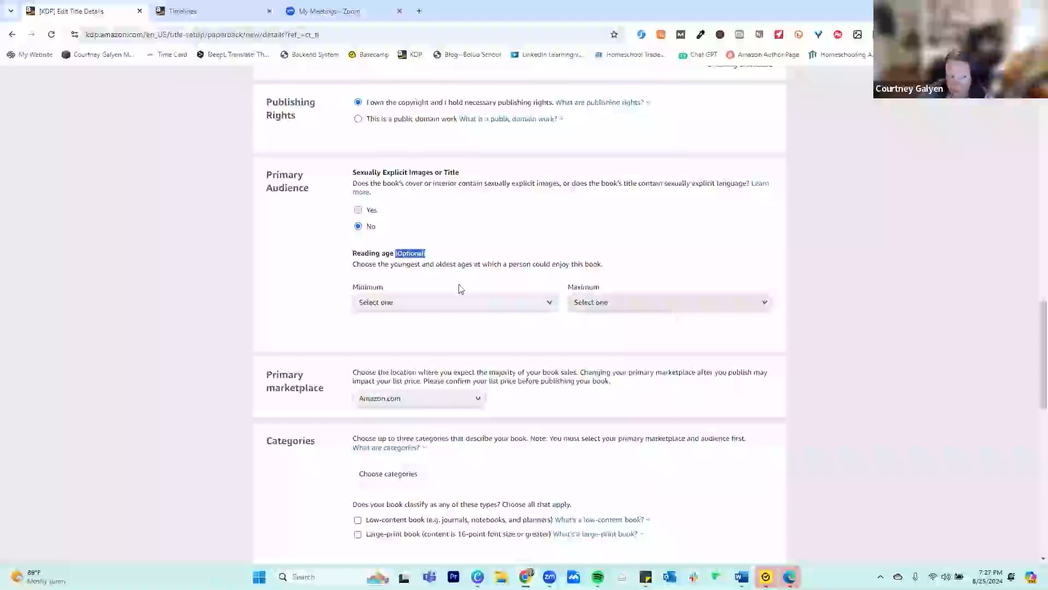
{"action": "scroll", "coordinate": [606, 396], "scroll_direction": "down", "scroll_amount": 2}
{"action": "scroll", "coordinate": [604, 393], "scroll_direction": "up", "scroll_amount": 2}
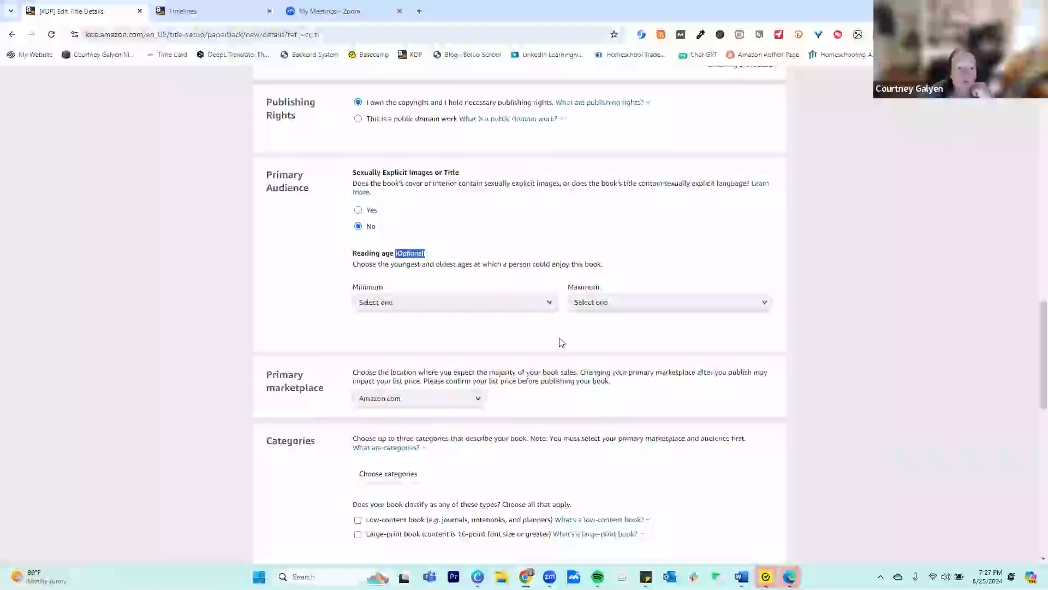
{"action": "left_click", "coordinate": [555, 308]}
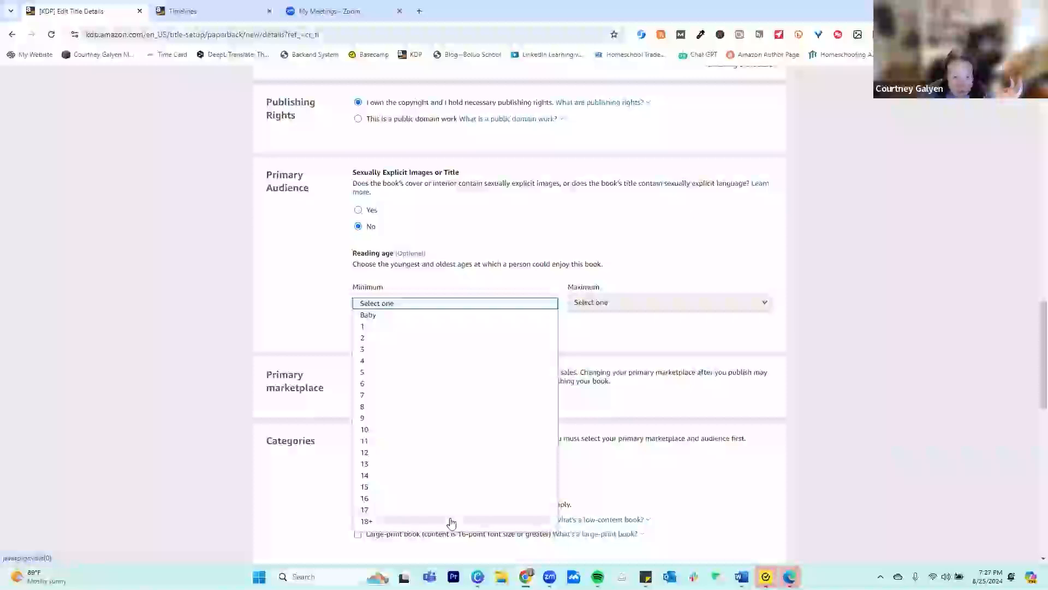
{"action": "left_click", "coordinate": [662, 325]}
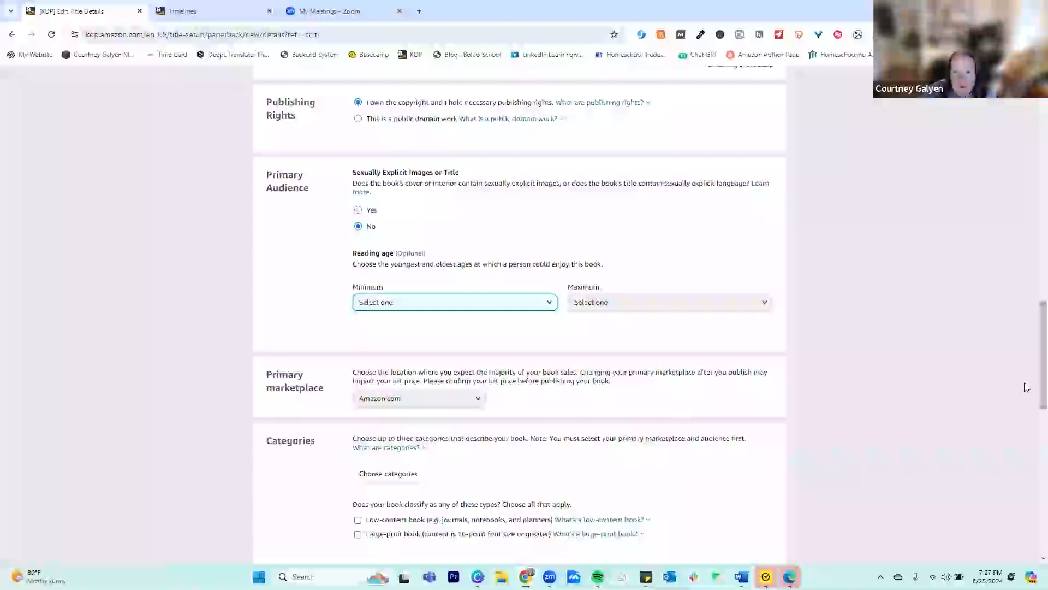
View the primary marketplace choices, leaving Amazon.com selected, and check the help note on what categories are
{"action": "mouse_move", "coordinate": [1034, 398]}
{"action": "left_mouse_down"}
{"action": "mouse_move", "coordinate": [1034, 164]}
{"action": "mouse_move", "coordinate": [1034, 373]}
{"action": "mouse_move", "coordinate": [1044, 388]}
{"action": "left_mouse_up"}
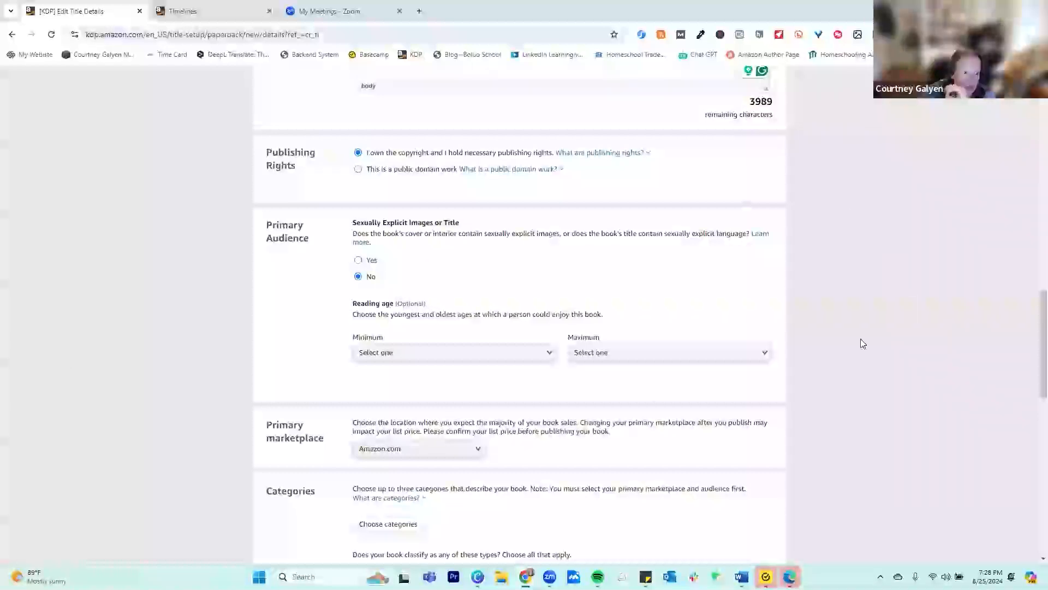
{"action": "scroll", "coordinate": [860, 342], "scroll_direction": "down", "scroll_amount": 3}
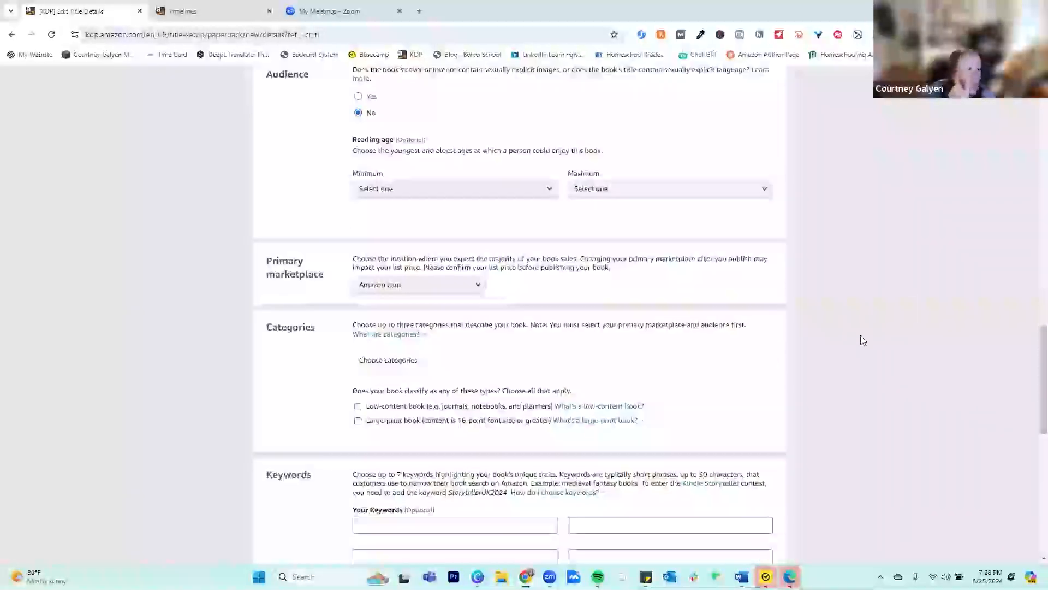
{"action": "scroll", "coordinate": [862, 337], "scroll_direction": "down", "scroll_amount": 2}
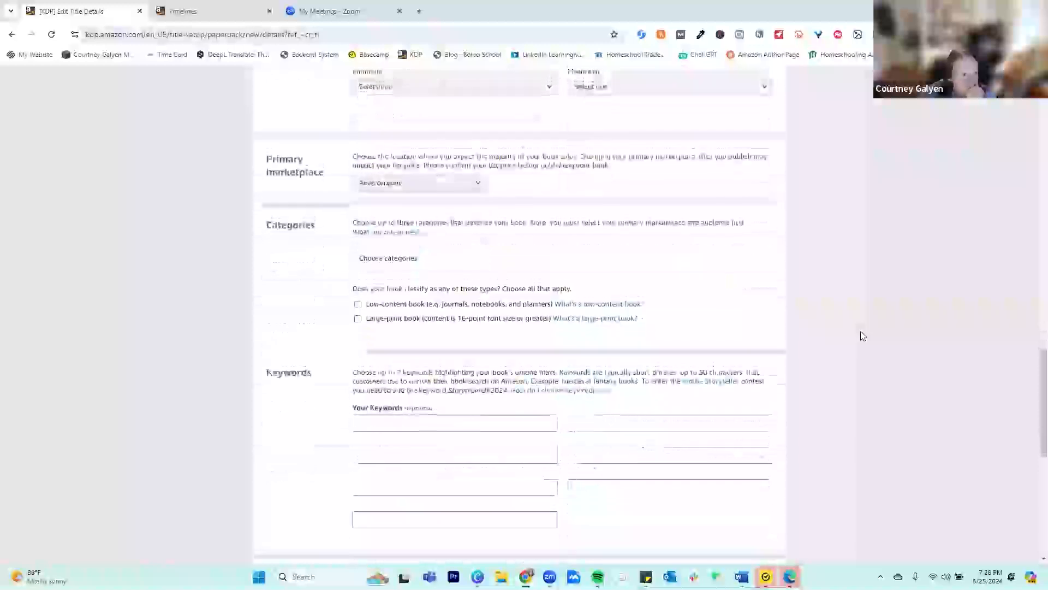
{"action": "scroll", "coordinate": [862, 335], "scroll_direction": "up", "scroll_amount": 3}
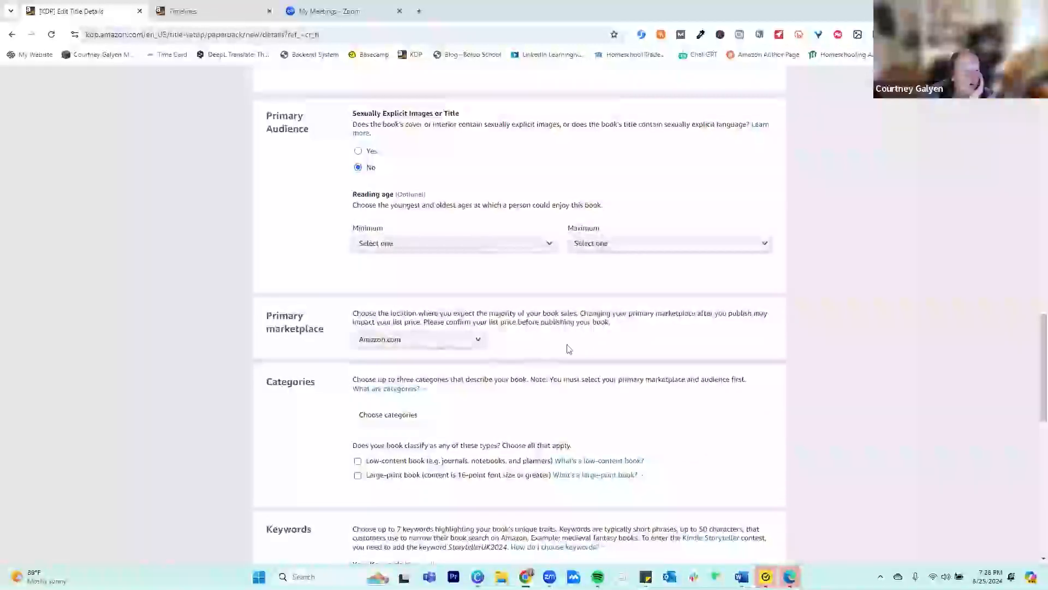
{"action": "scroll", "coordinate": [559, 346], "scroll_direction": "down", "scroll_amount": 2}
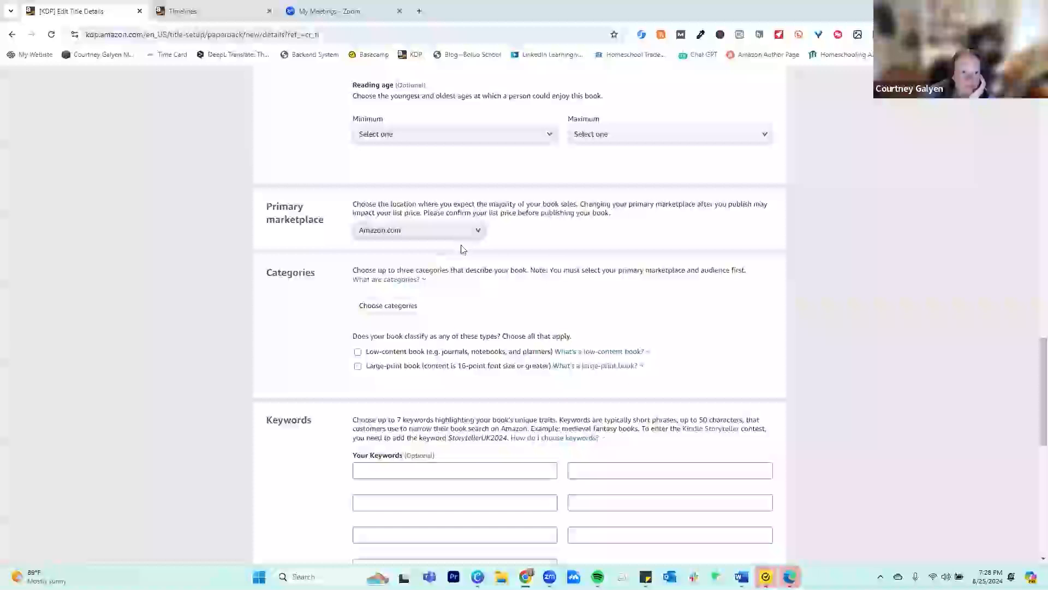
{"action": "left_click", "coordinate": [476, 233]}
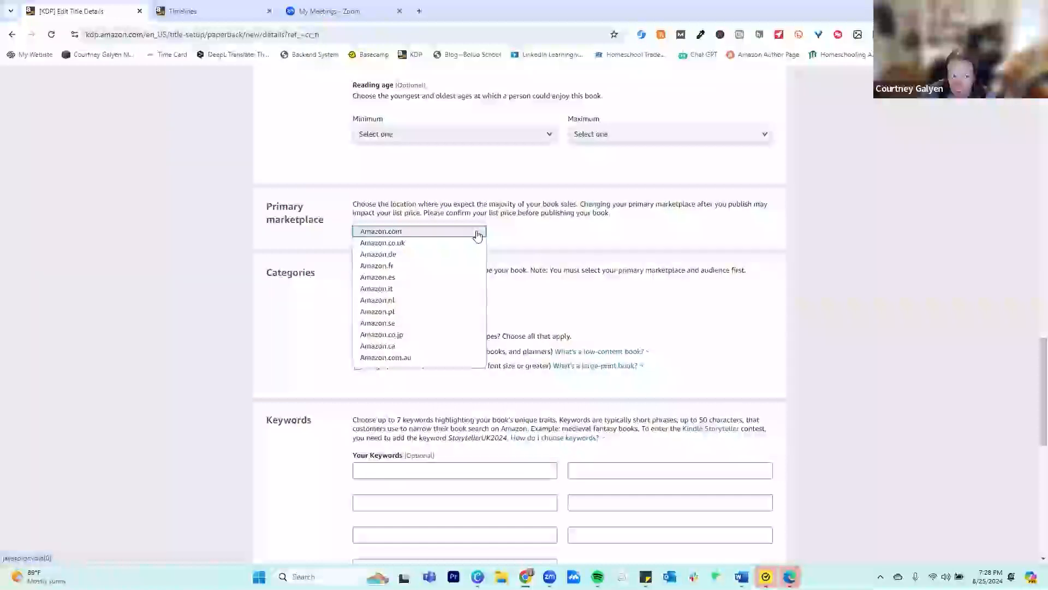
{"action": "left_click", "coordinate": [604, 235]}
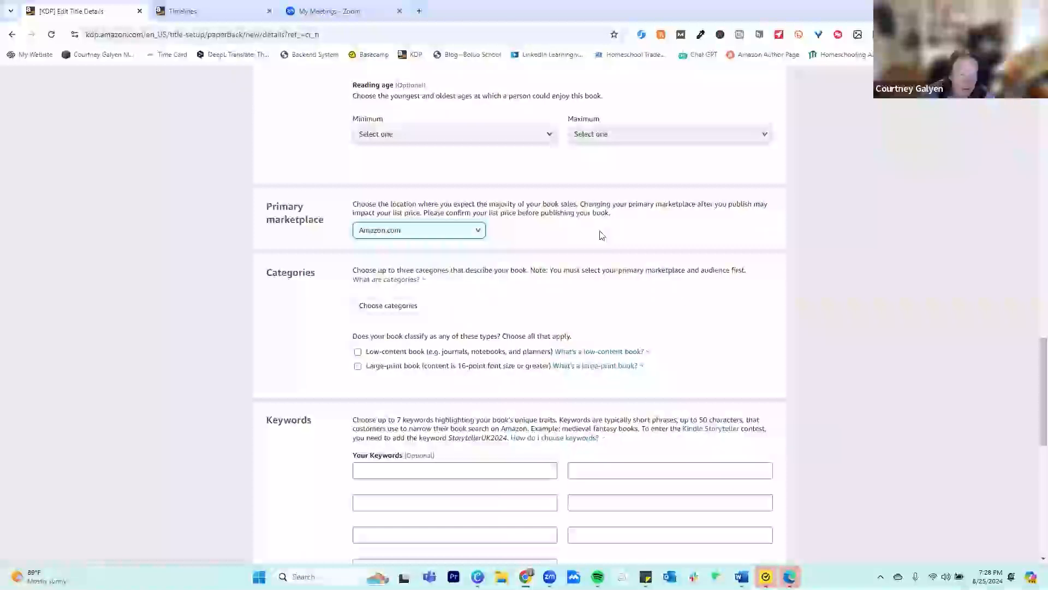
{"action": "left_click", "coordinate": [476, 234]}
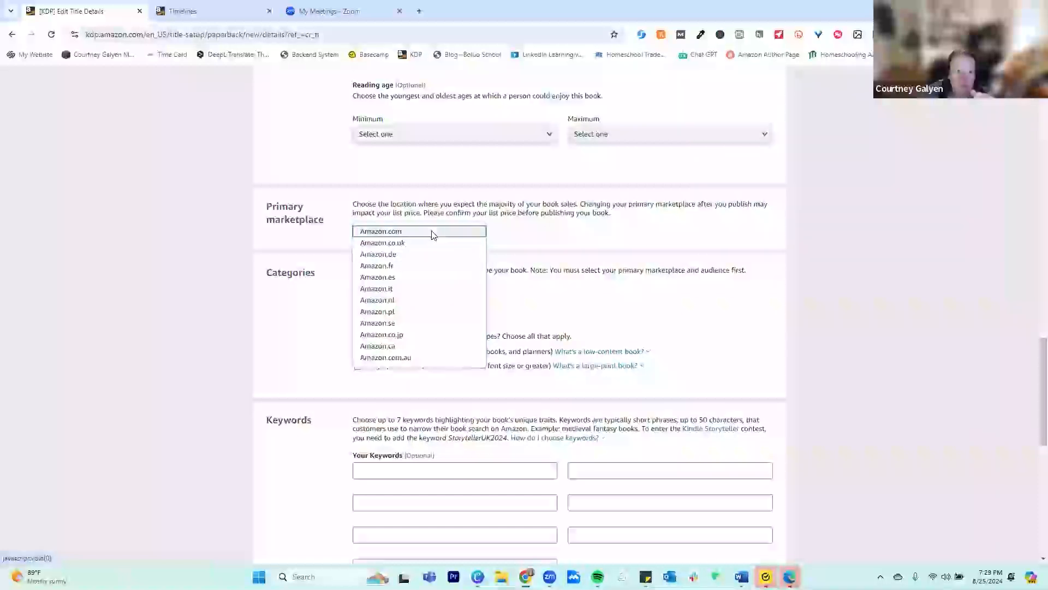
{"action": "left_click", "coordinate": [568, 238]}
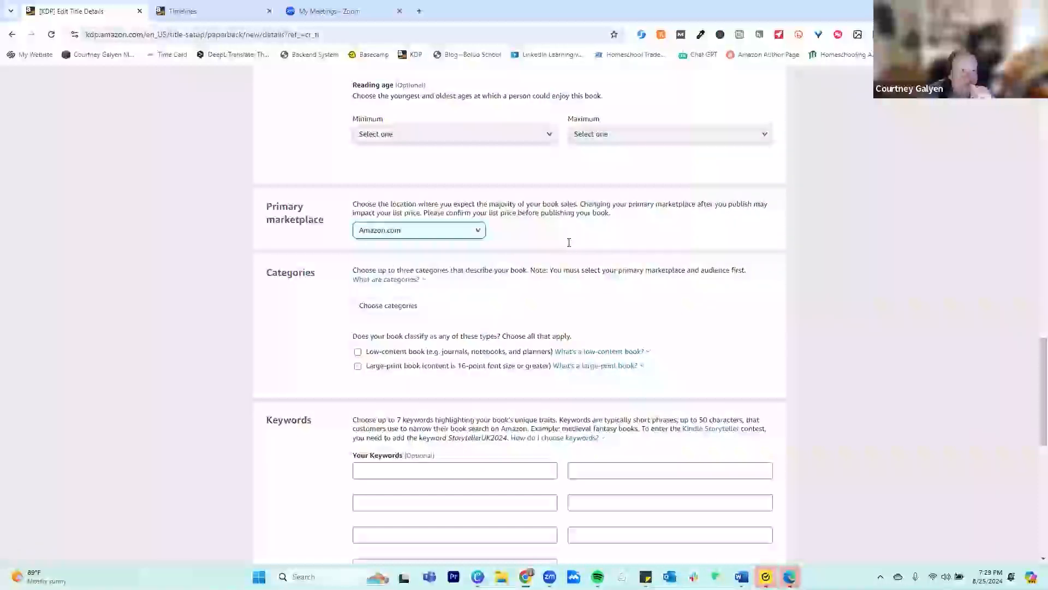
{"action": "left_click", "coordinate": [392, 280]}
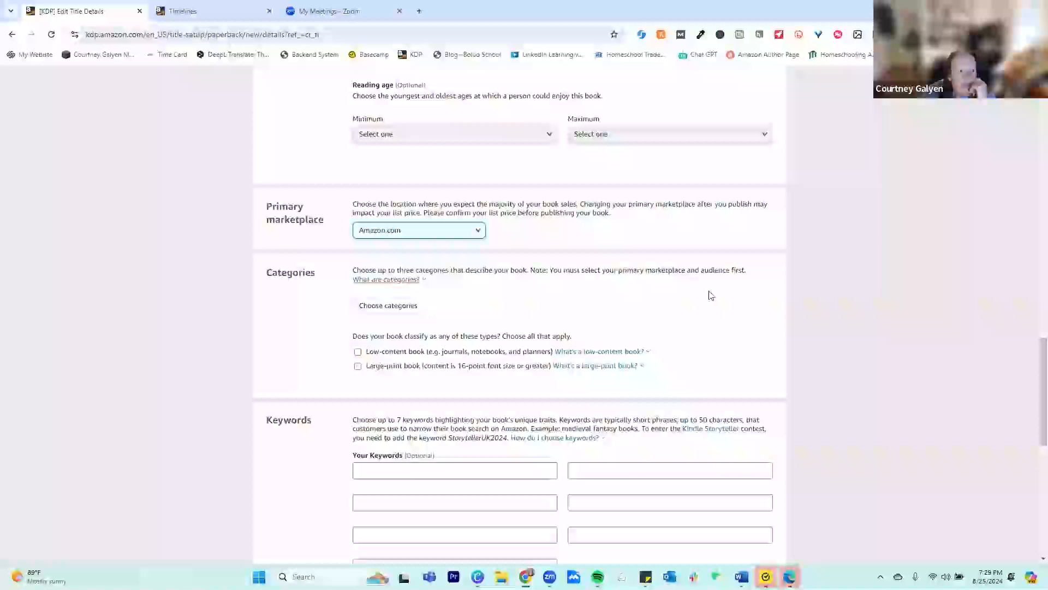
{"action": "left_click", "coordinate": [686, 286]}
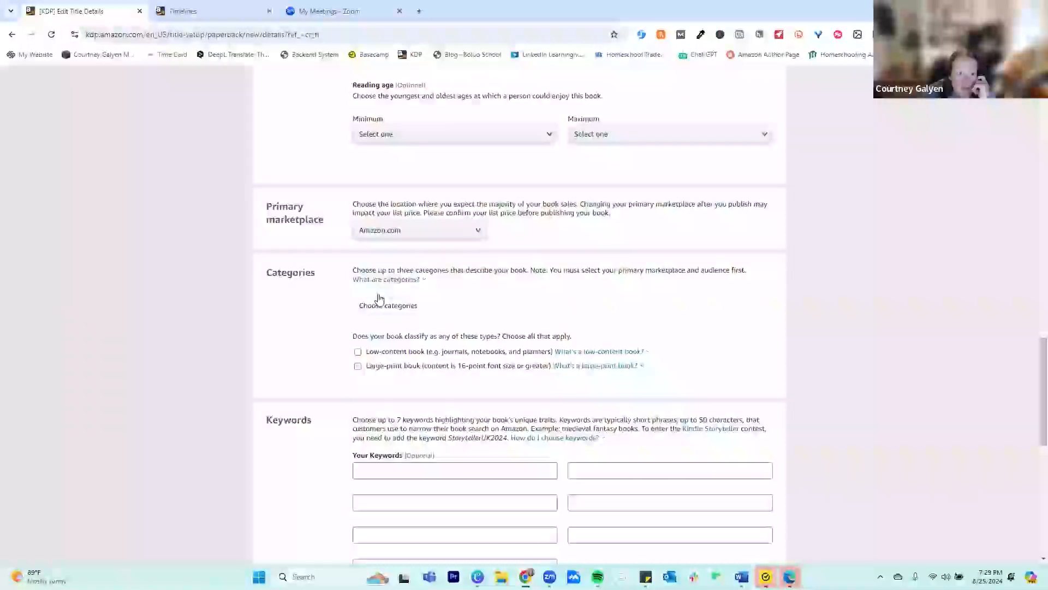
Open the category selection, look through the available categories and choose Literature & Fiction
{"action": "left_click", "coordinate": [493, 314]}
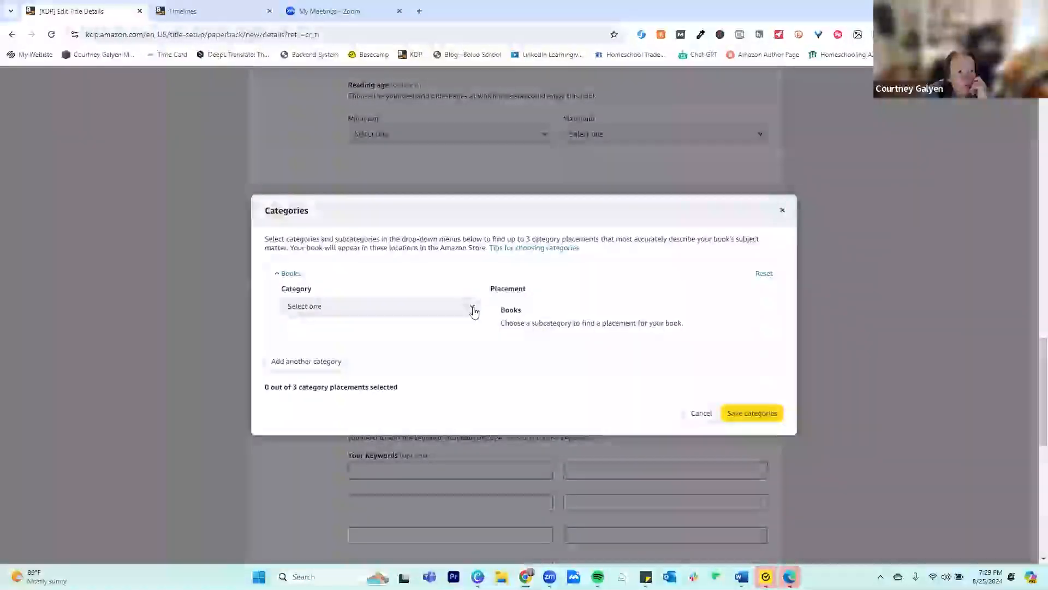
{"action": "left_click", "coordinate": [474, 310]}
{"action": "left_click", "coordinate": [474, 310]}
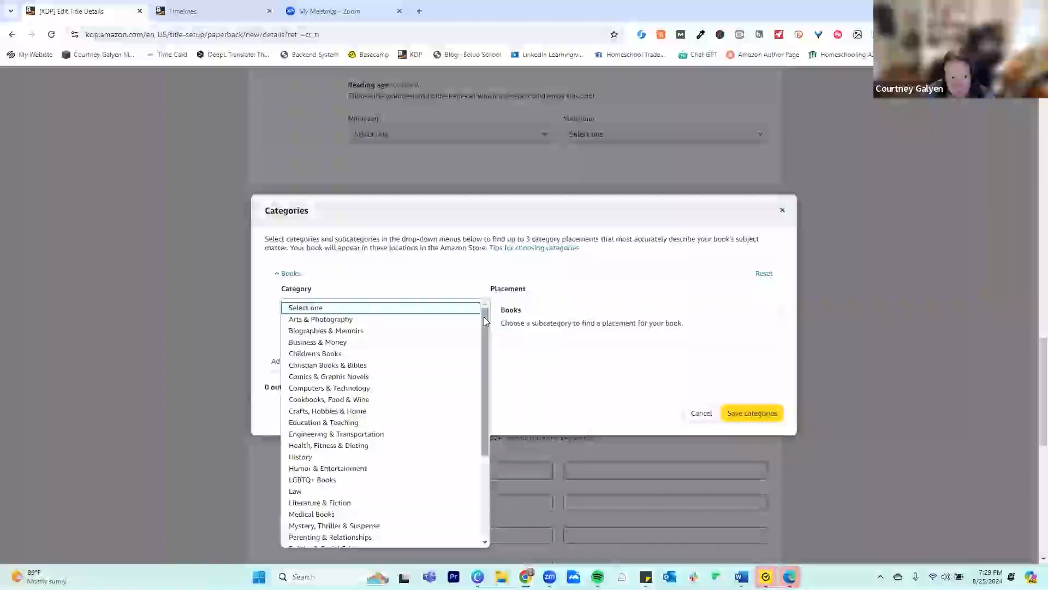
{"action": "scroll", "coordinate": [487, 437], "scroll_direction": "down", "scroll_amount": 1}
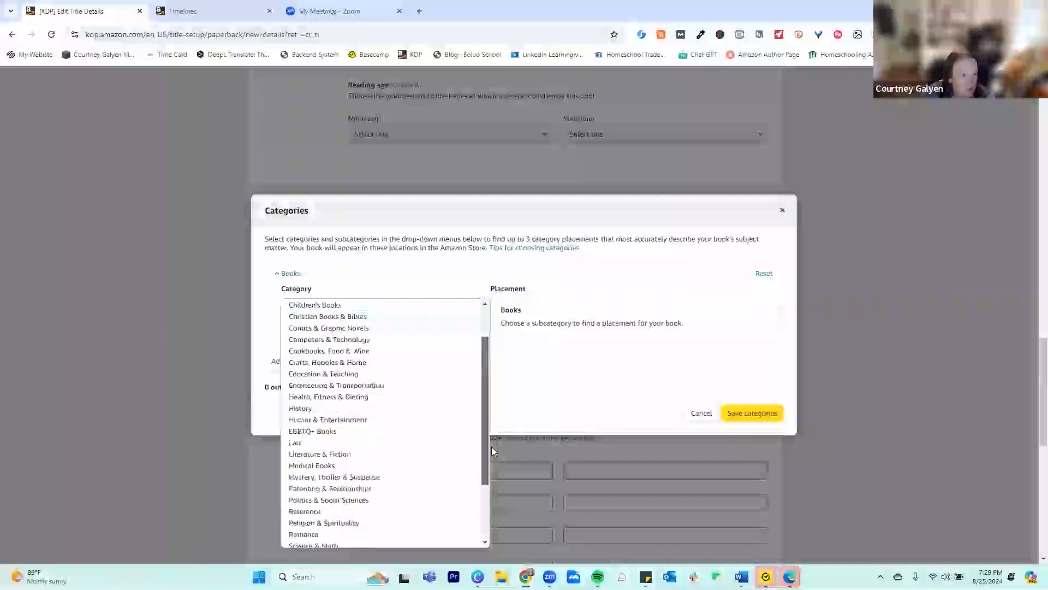
{"action": "scroll", "coordinate": [487, 454], "scroll_direction": "down", "scroll_amount": 2}
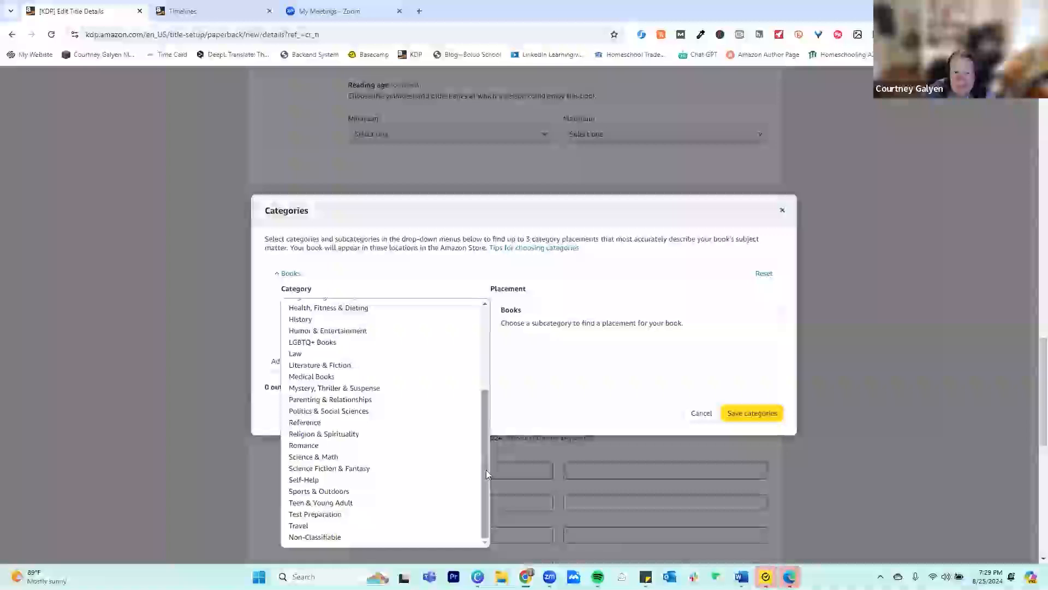
{"action": "scroll", "coordinate": [487, 419], "scroll_direction": "up", "scroll_amount": 3}
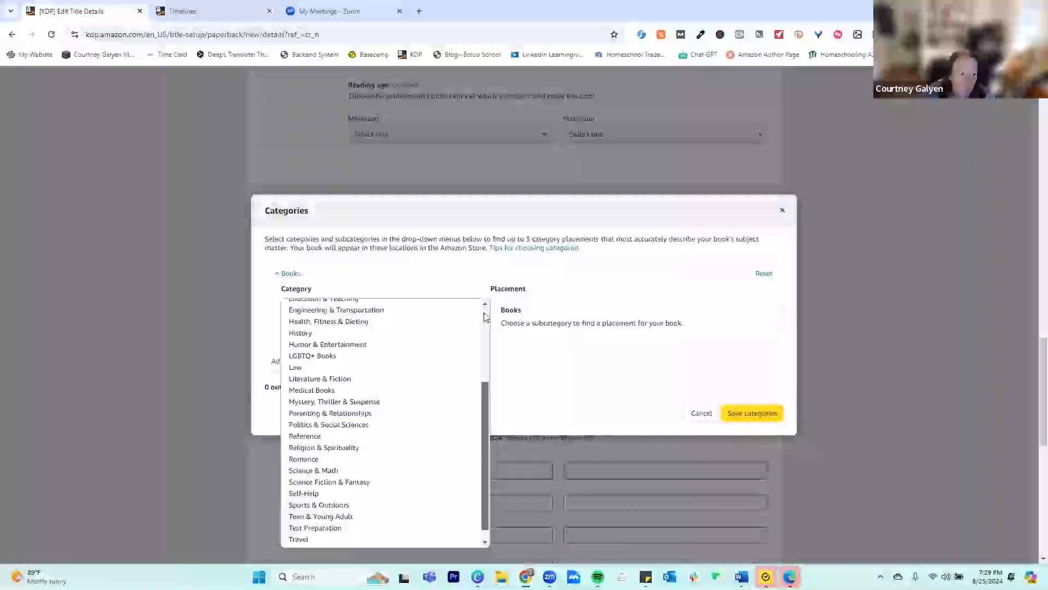
{"action": "scroll", "coordinate": [346, 330], "scroll_direction": "up", "scroll_amount": 2}
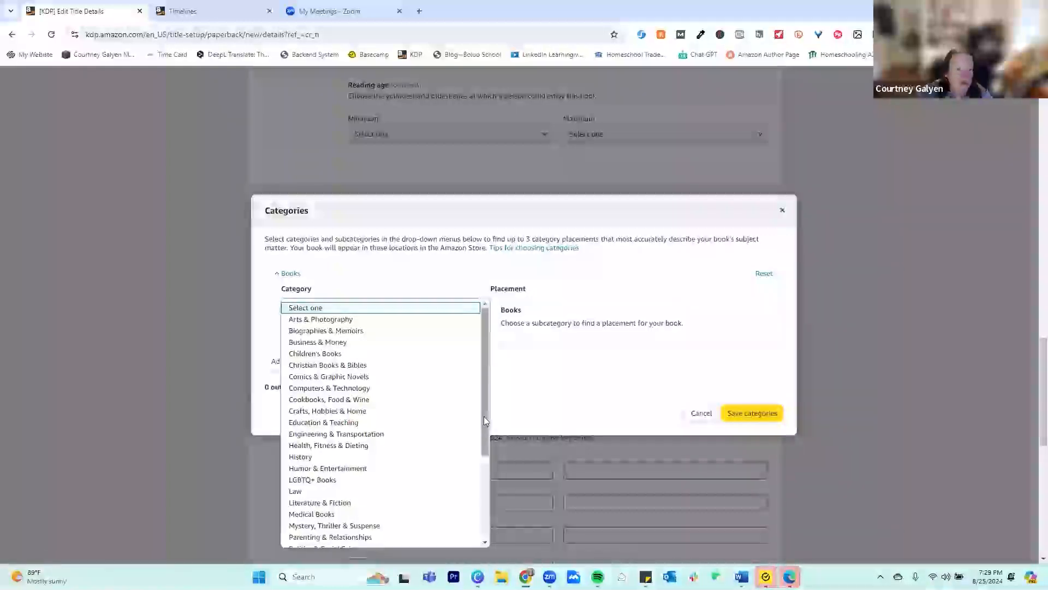
{"action": "left_click_drag", "start_coordinate": [485, 445], "coordinate": [484, 517]}
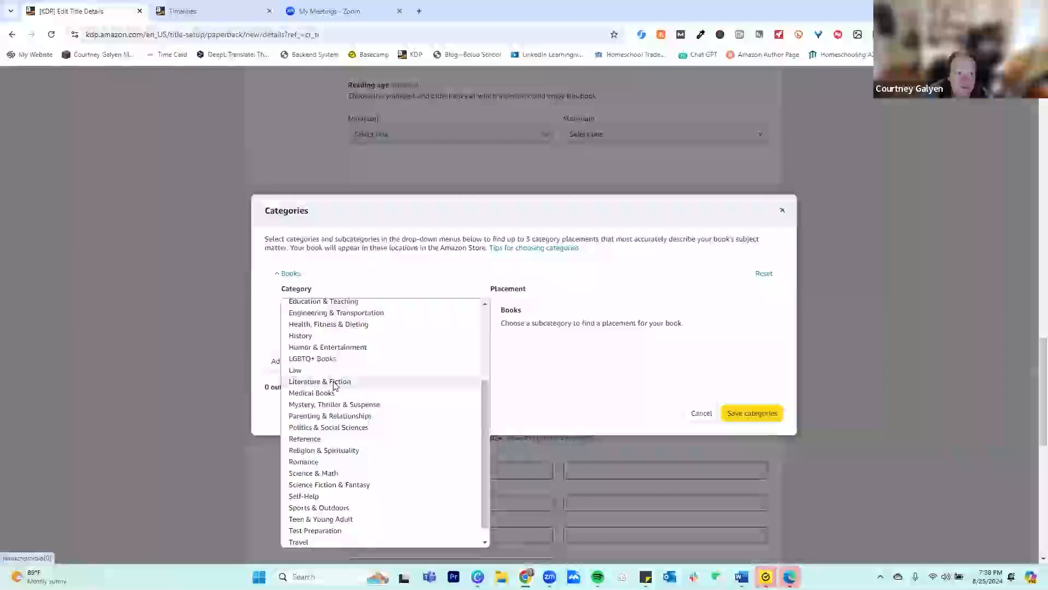
{"action": "key", "text": "Return"}
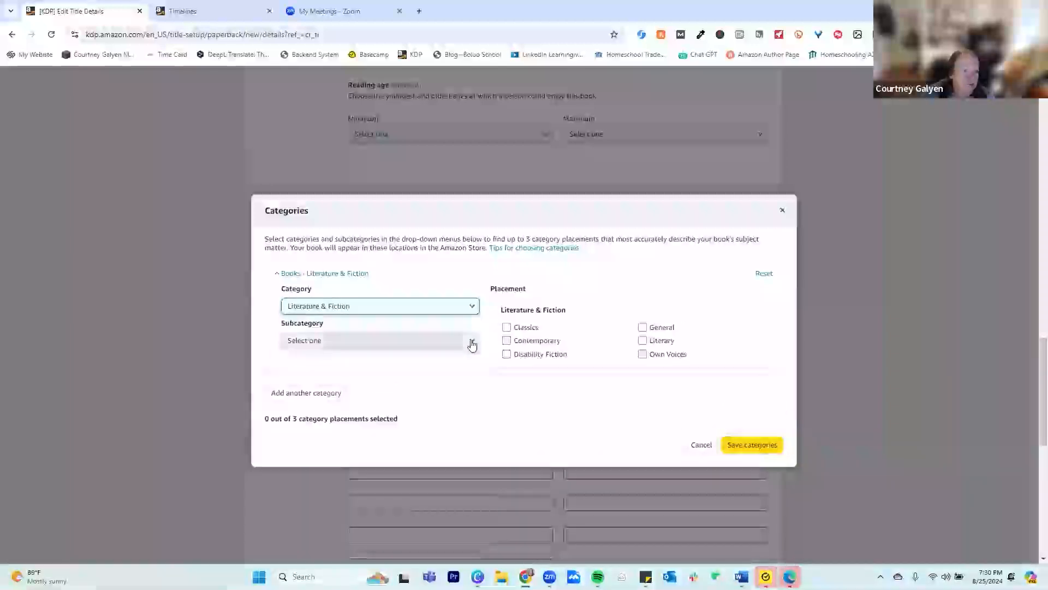
Set the subcategory to Humor & Satire, select the Satire placement and save the categories
{"action": "left_click", "coordinate": [472, 341]}
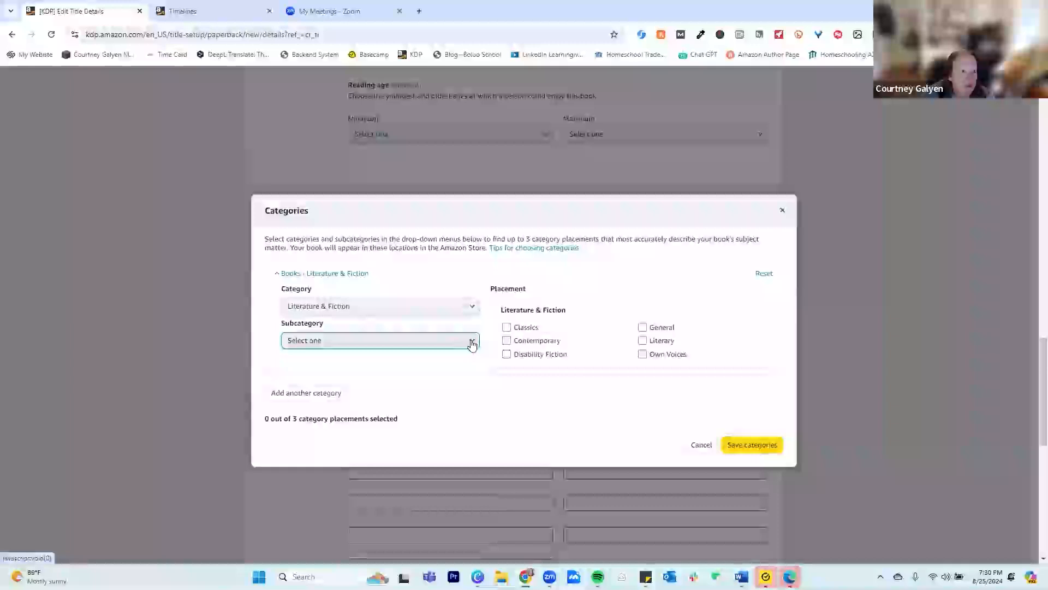
{"action": "left_click", "coordinate": [472, 342]}
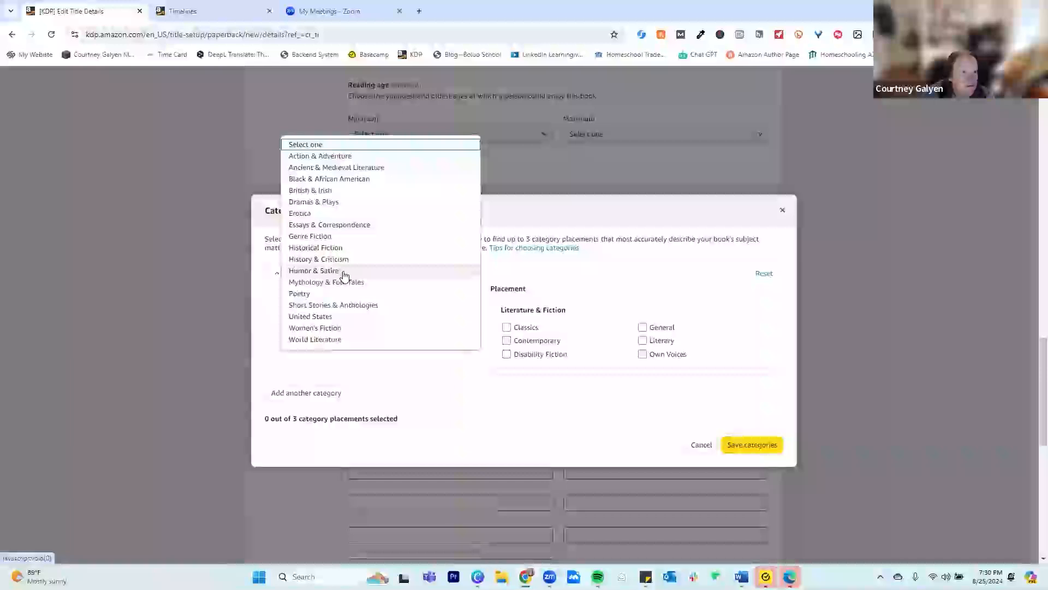
{"action": "left_click", "coordinate": [388, 275]}
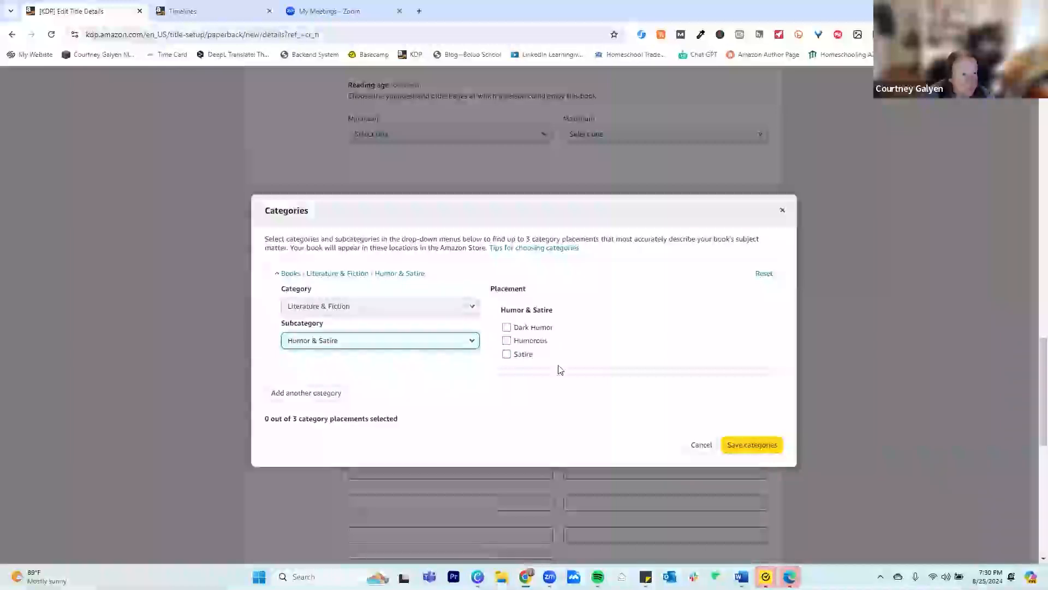
{"action": "left_click", "coordinate": [506, 354]}
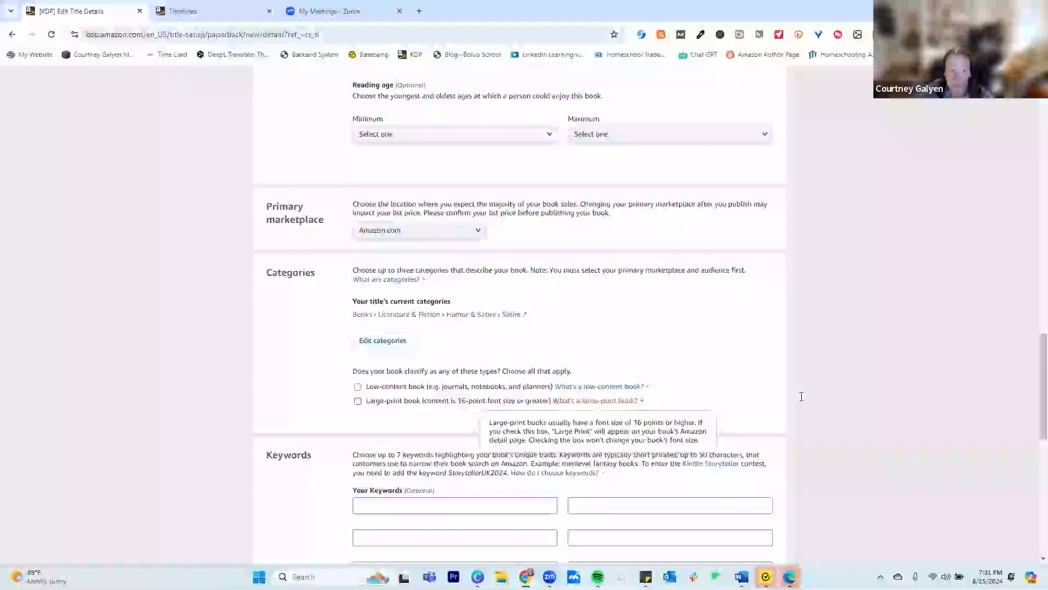
{"action": "scroll", "coordinate": [328, 374], "scroll_direction": "down", "scroll_amount": 4}
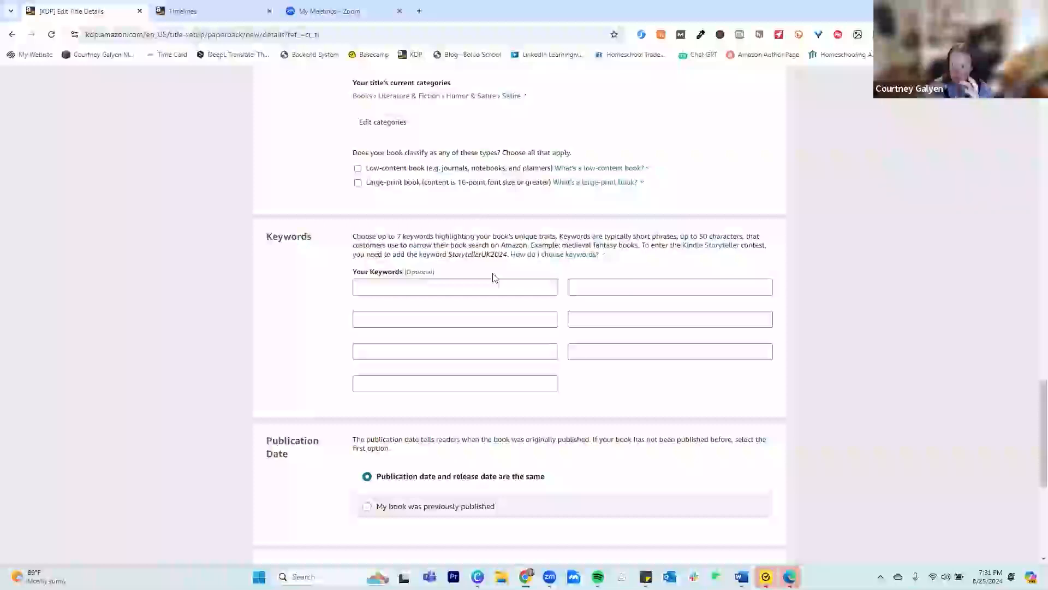
Enter western, country, funny, horses and Texas as the first five keywords
{"action": "left_click", "coordinate": [522, 280]}
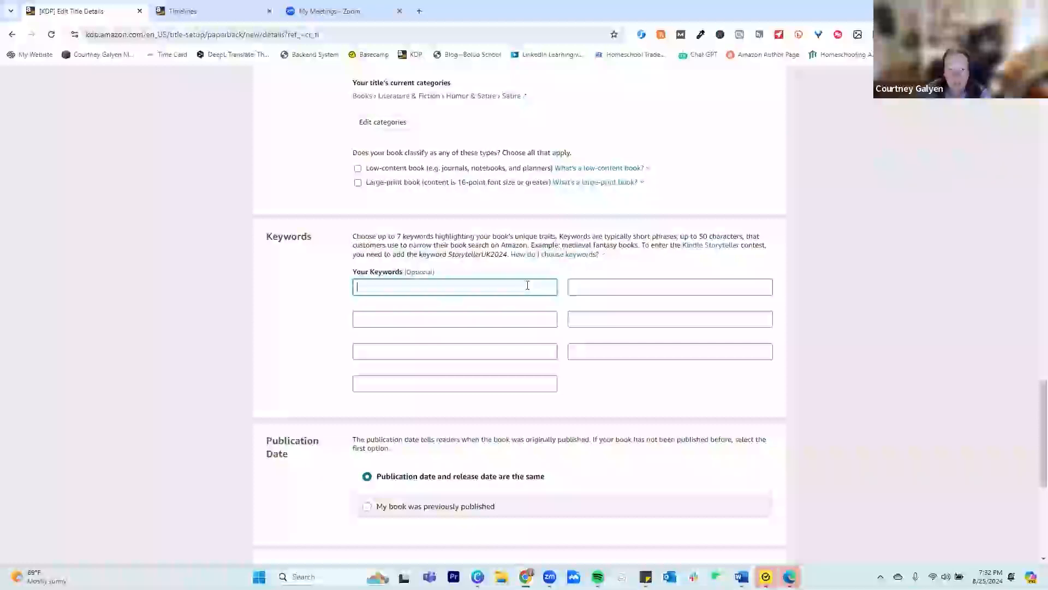
{"action": "type", "text": "western"}
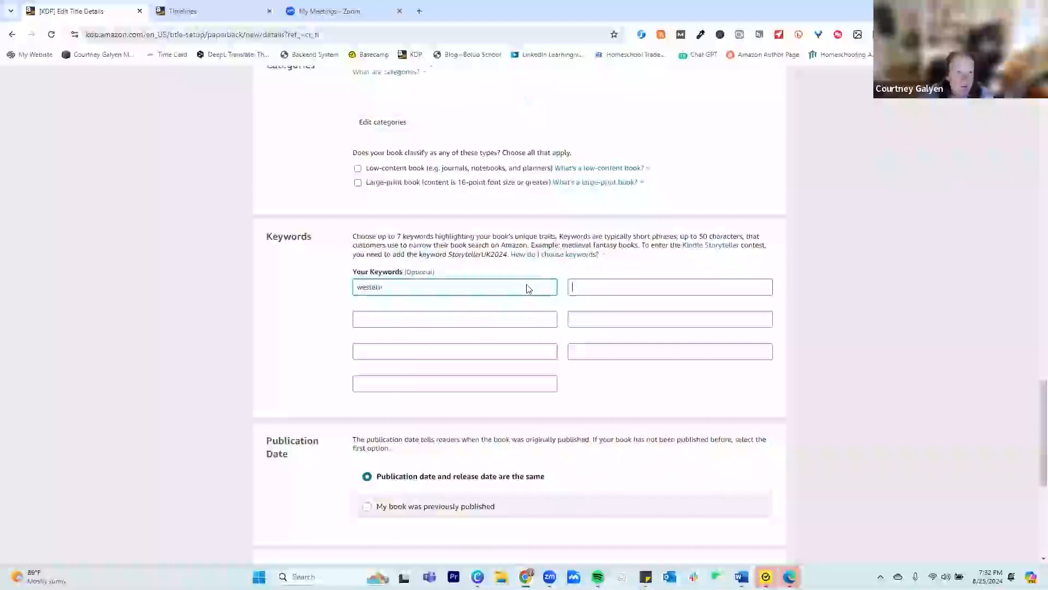
{"action": "key", "text": "Tab"}
{"action": "type", "text": "country"}
{"action": "key", "text": "Tab"}
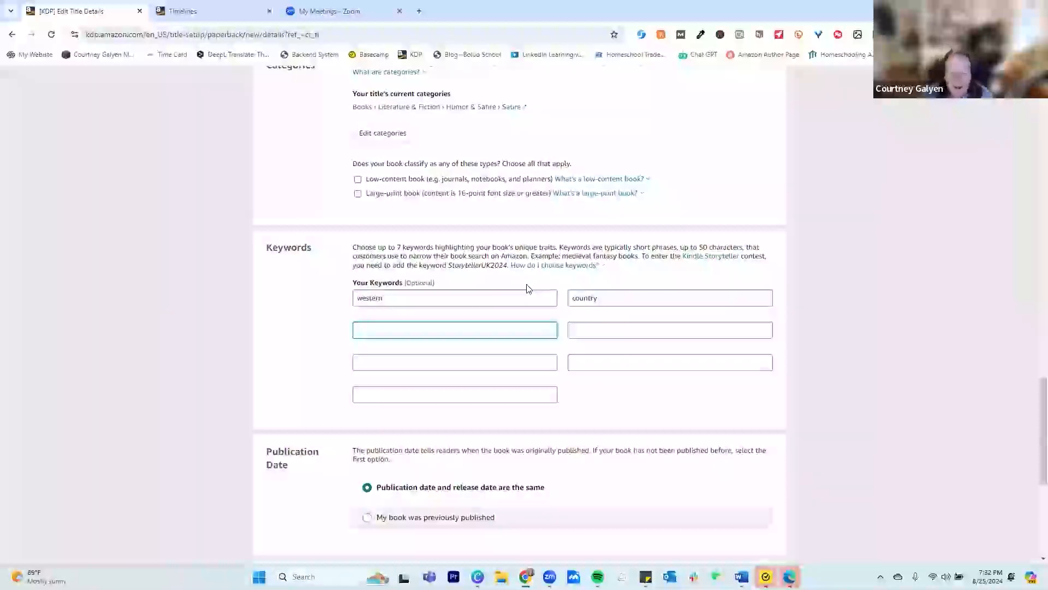
{"action": "type", "text": "funcy"}
{"action": "key", "text": "Tab"}
{"action": "type", "text": "morses"}
{"action": "key", "text": "Tab"}
{"action": "type", "text": "e"}
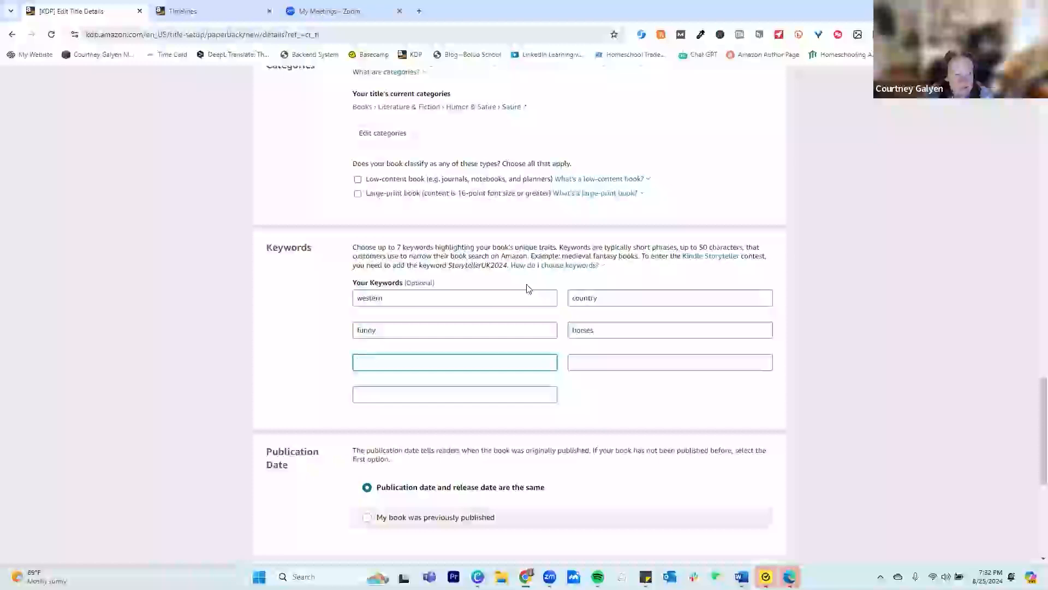
{"action": "type", "text": "exas"}
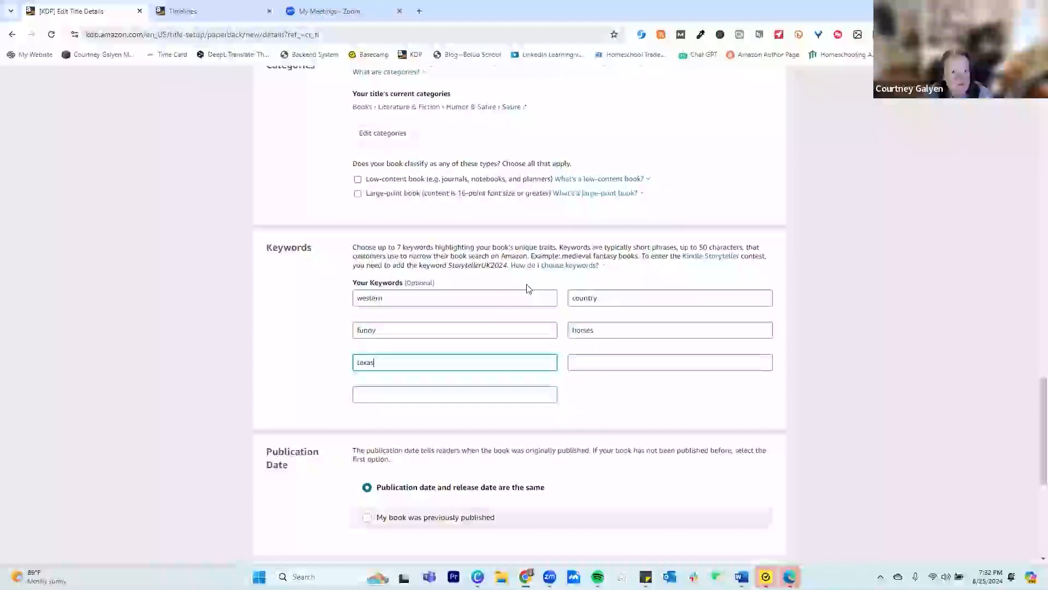
{"action": "type", "text": "exas"}
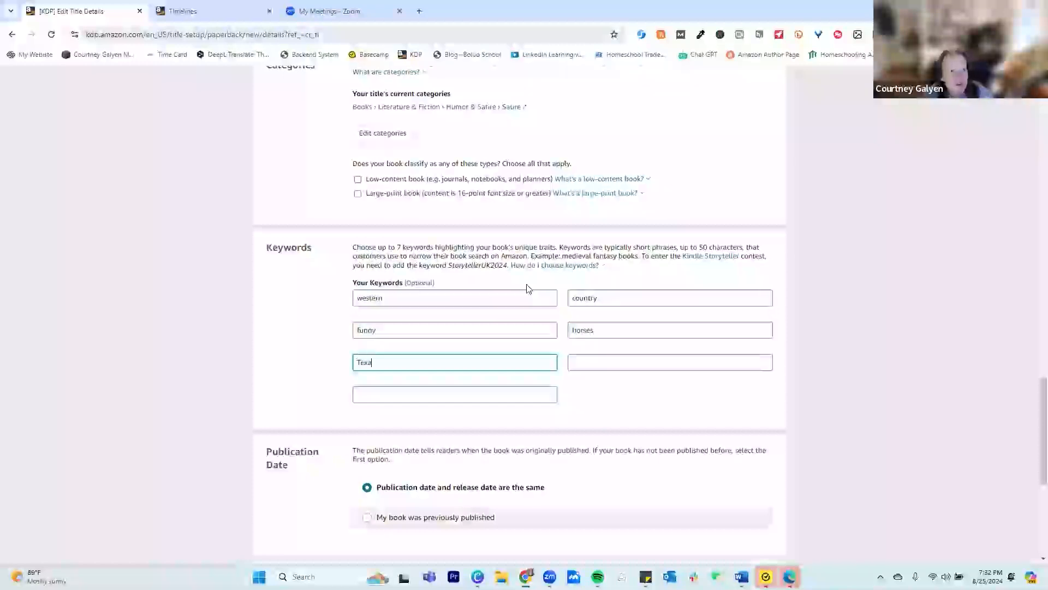
{"action": "key", "text": "Tab"}
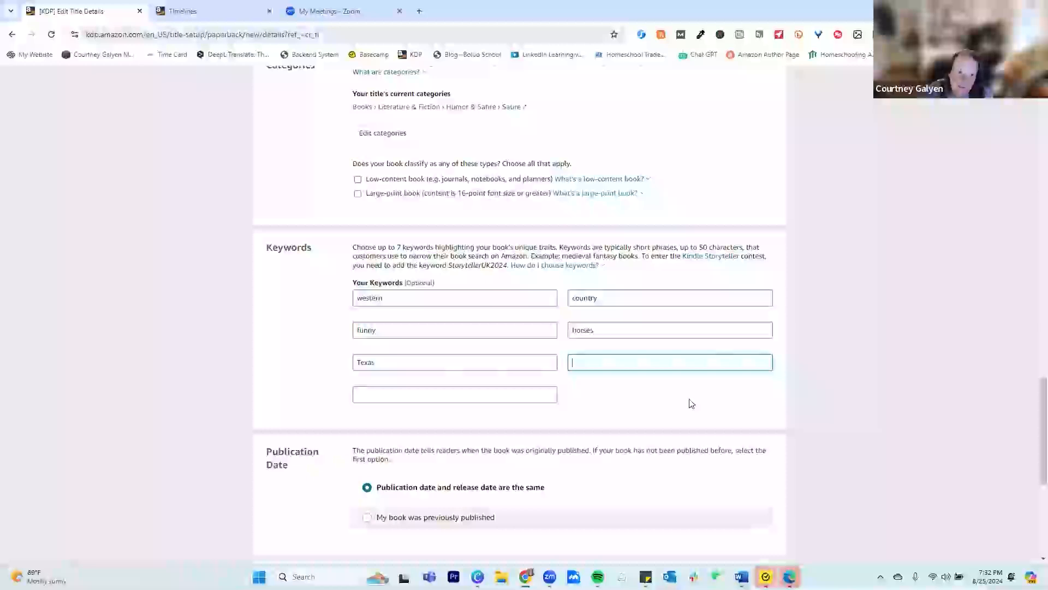
Save the paperback details with the preset publication and release date options and continue to the Paperback Content stage
{"action": "scroll", "coordinate": [689, 401], "scroll_direction": "down", "scroll_amount": 5}
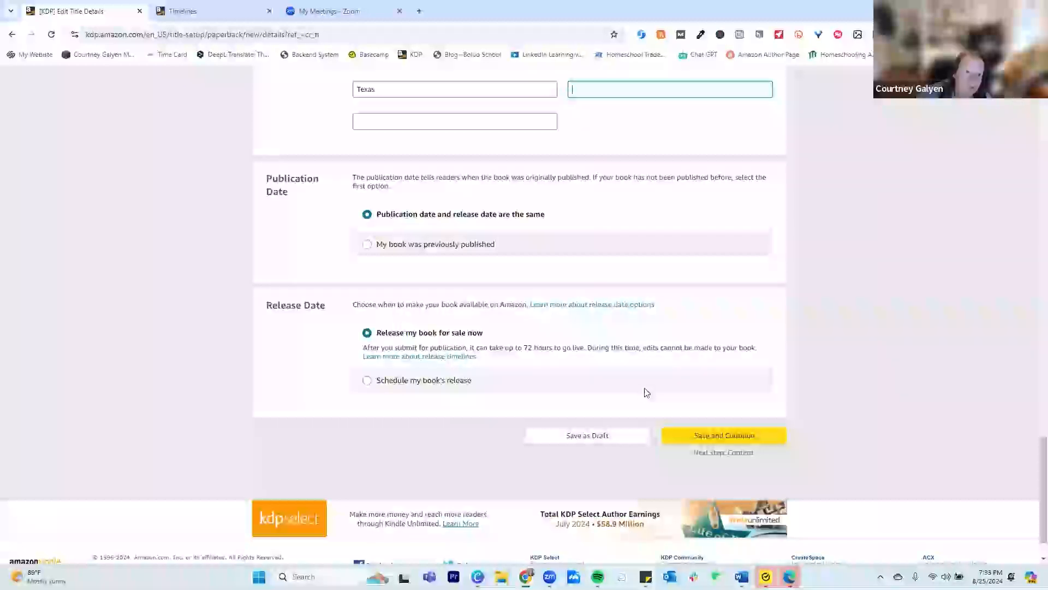
{"action": "left_click", "coordinate": [690, 436]}
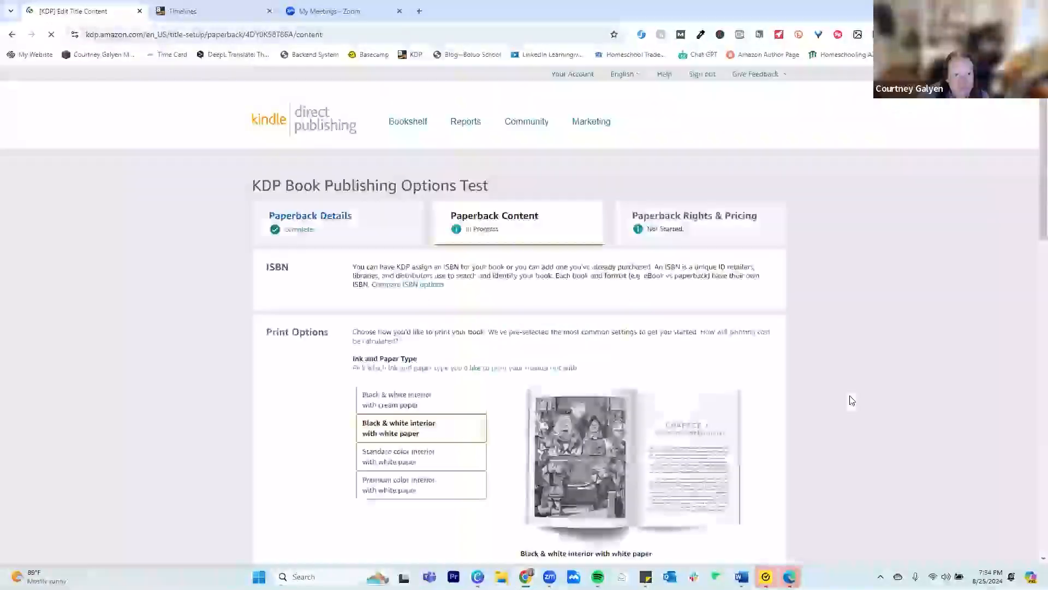
Review the ISBN and print options and read the help note on how printing cost is calculated
{"action": "scroll", "coordinate": [726, 371], "scroll_direction": "down", "scroll_amount": 4}
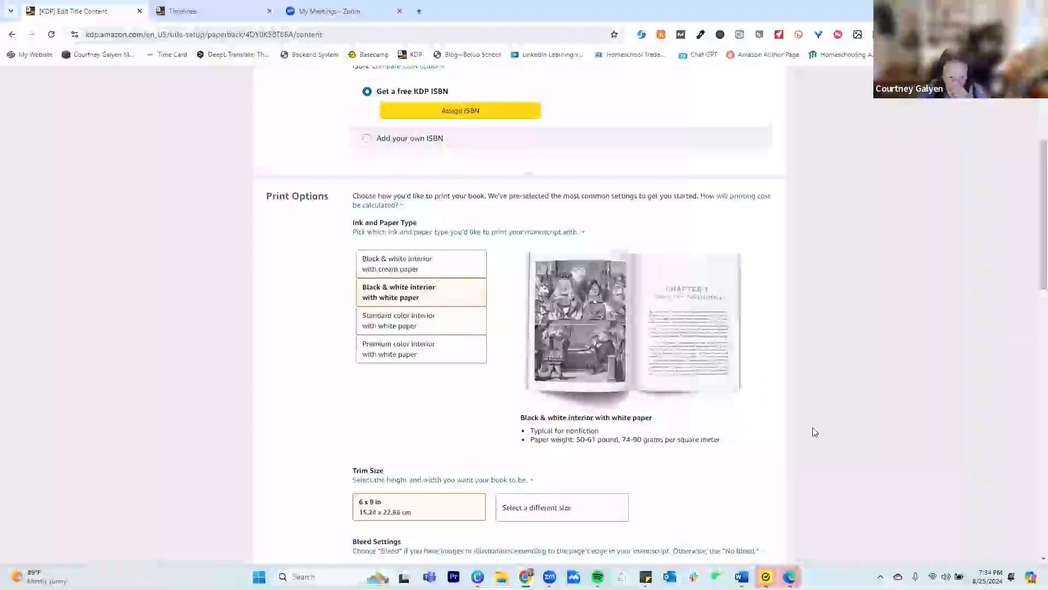
{"action": "scroll", "coordinate": [812, 429], "scroll_direction": "up", "scroll_amount": 2}
{"action": "scroll", "coordinate": [793, 470], "scroll_direction": "down", "scroll_amount": 2}
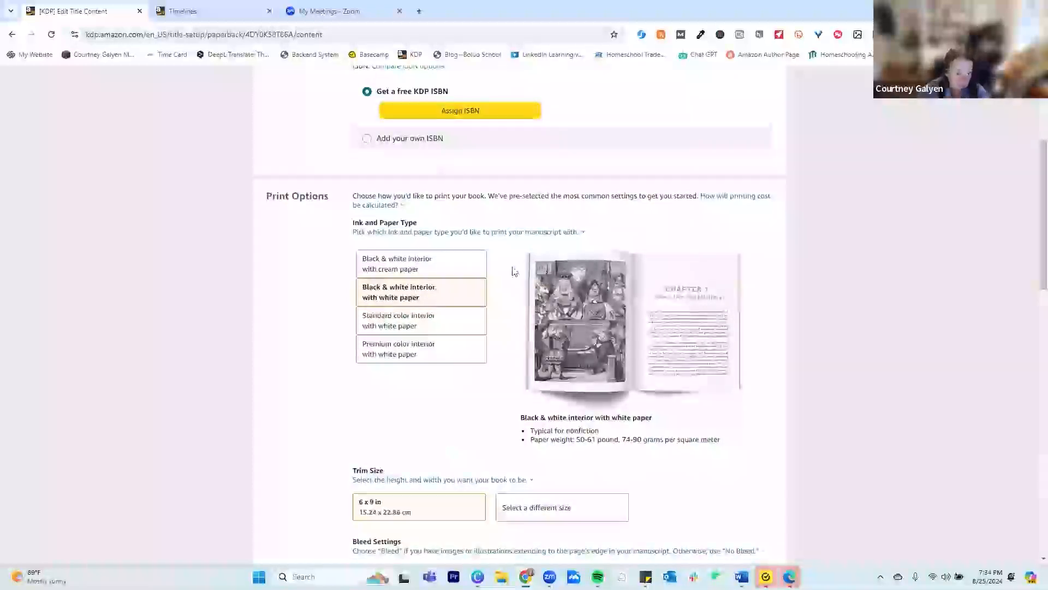
{"action": "scroll", "coordinate": [527, 287], "scroll_direction": "up", "scroll_amount": 1}
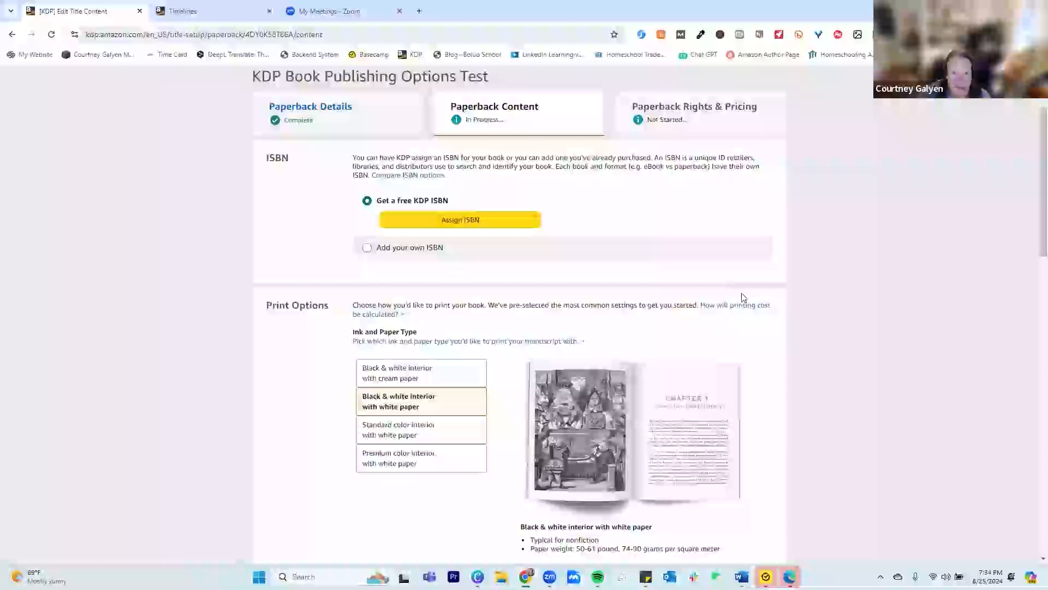
{"action": "scroll", "coordinate": [748, 303], "scroll_direction": "down", "scroll_amount": 2}
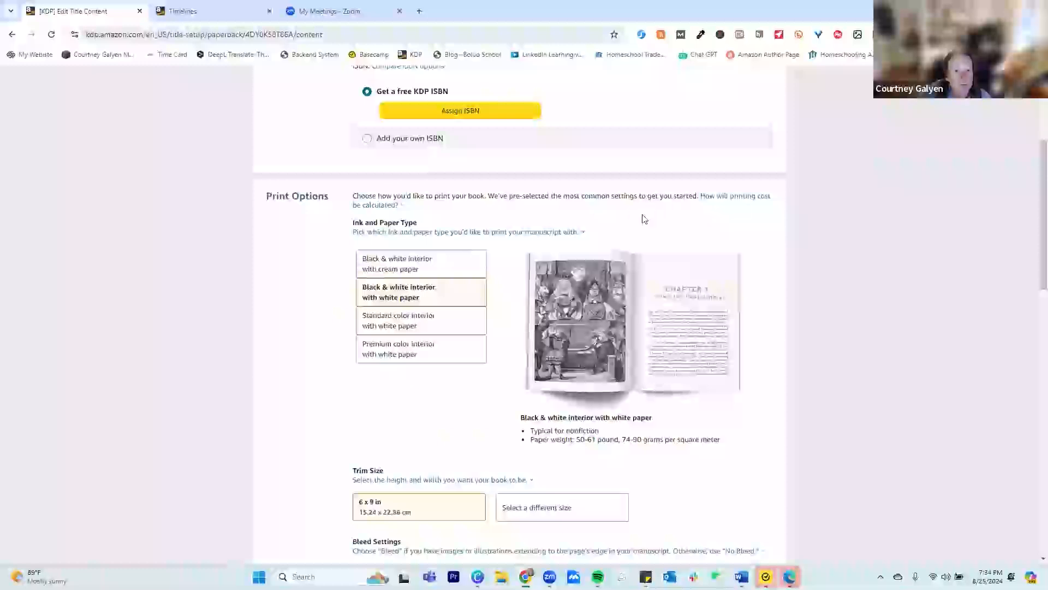
{"action": "mouse_move", "coordinate": [724, 199]}
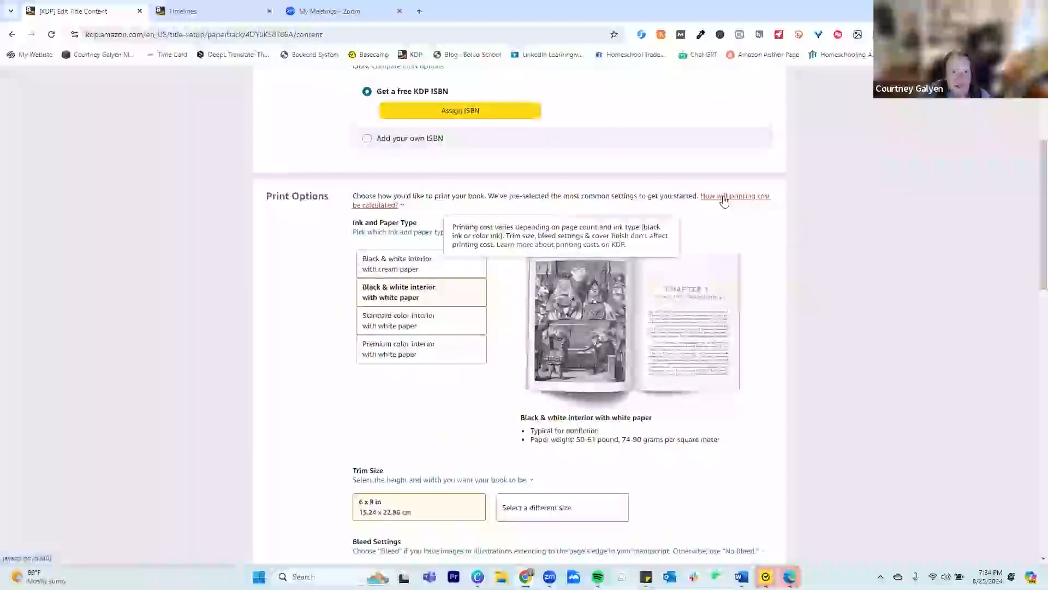
{"action": "left_click", "coordinate": [725, 201]}
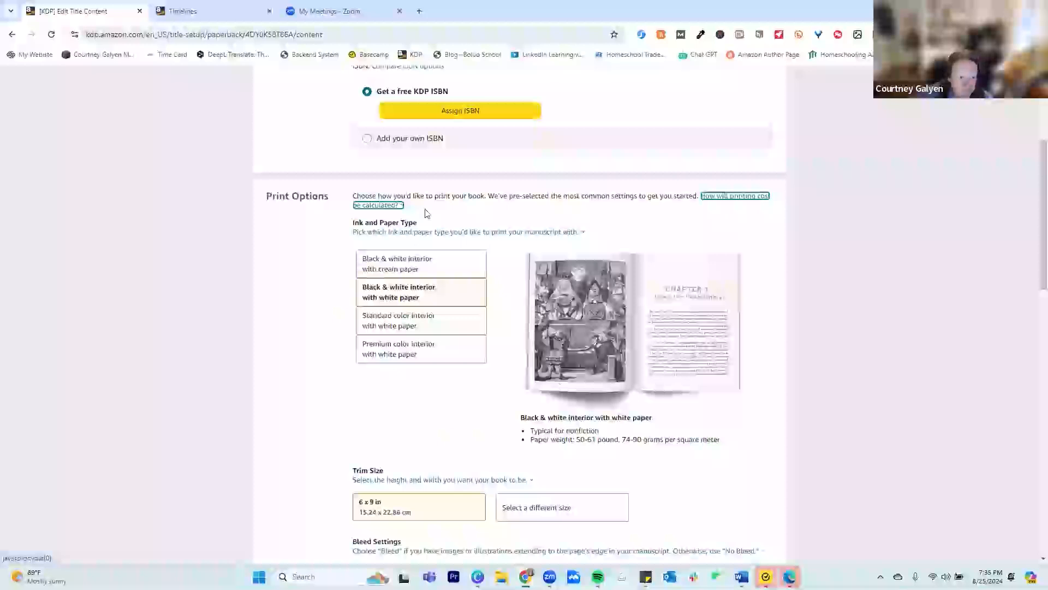
Try each ink and paper type in turn, ending on Black & white interior with cream paper
{"action": "left_click", "coordinate": [423, 265]}
{"action": "left_click", "coordinate": [423, 293]}
{"action": "left_click", "coordinate": [422, 322]}
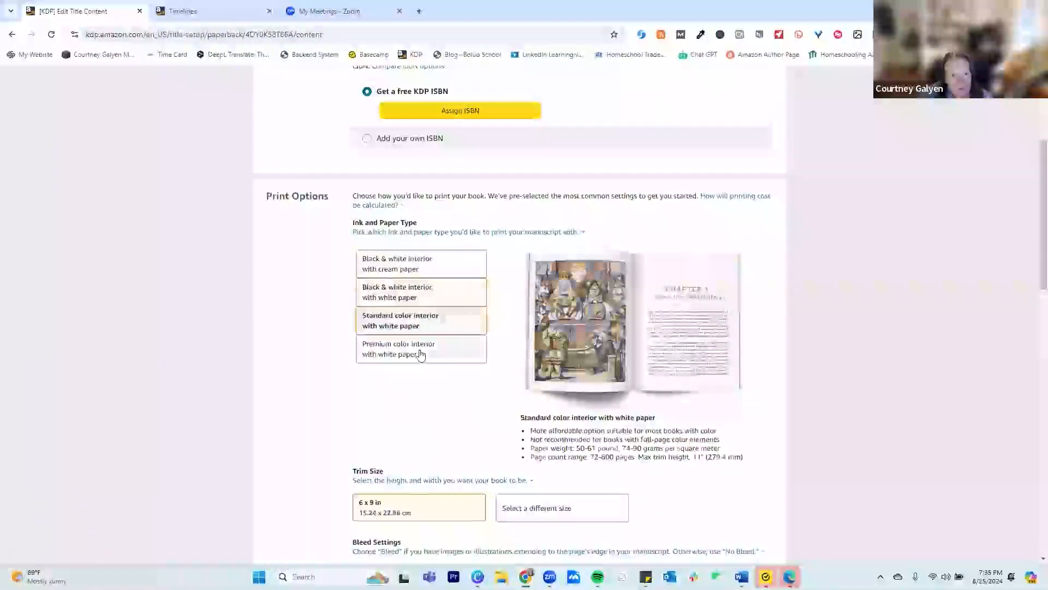
{"action": "left_click", "coordinate": [420, 354]}
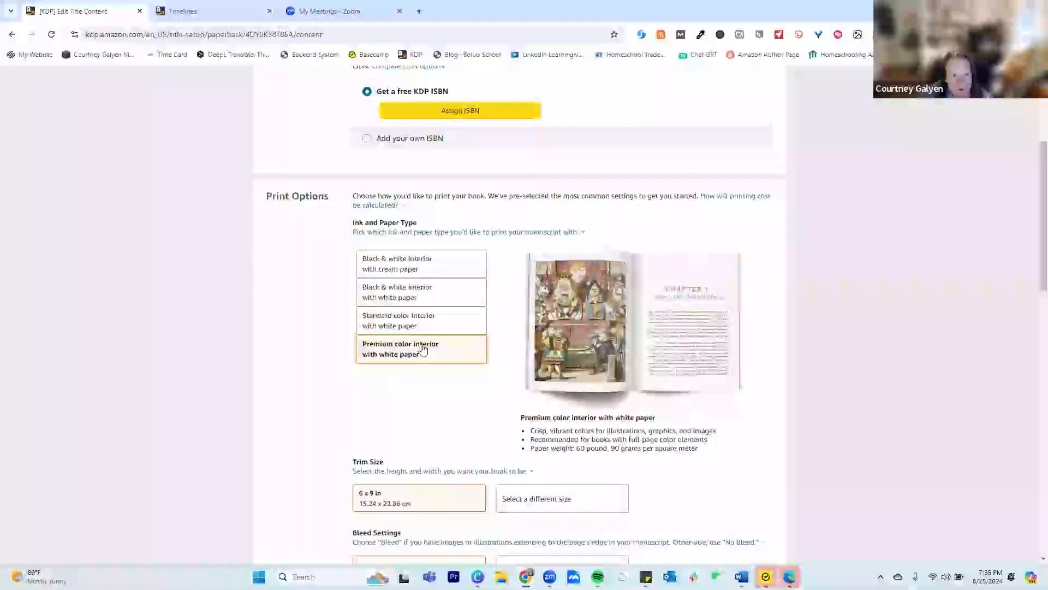
{"action": "left_click", "coordinate": [421, 266]}
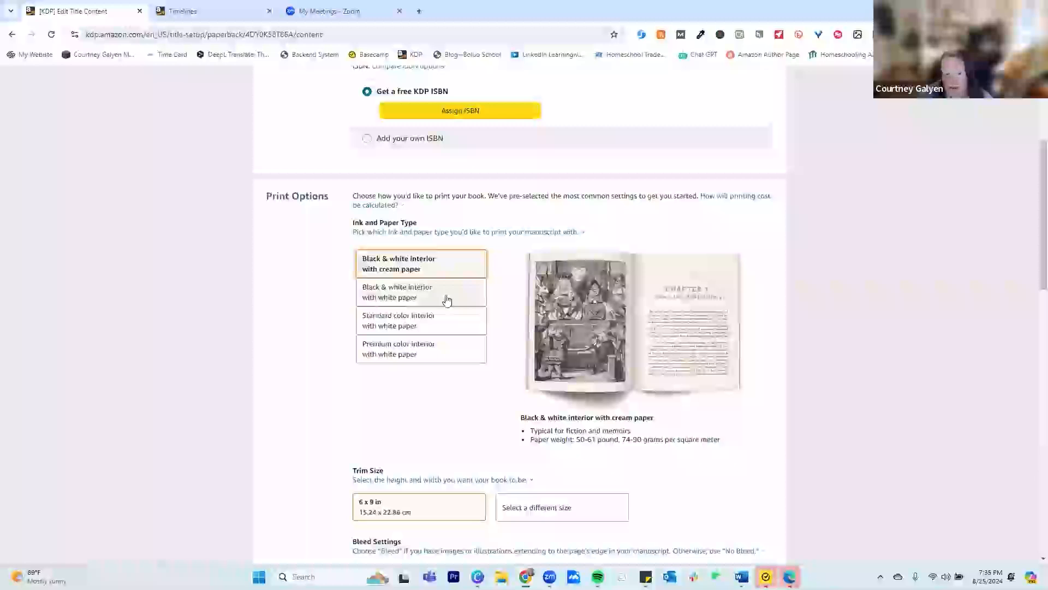
Compare the white-paper black & white, standard color and premium color interiors, and choose Premium color interior with white paper
{"action": "scroll", "coordinate": [446, 297], "scroll_direction": "down", "scroll_amount": 2}
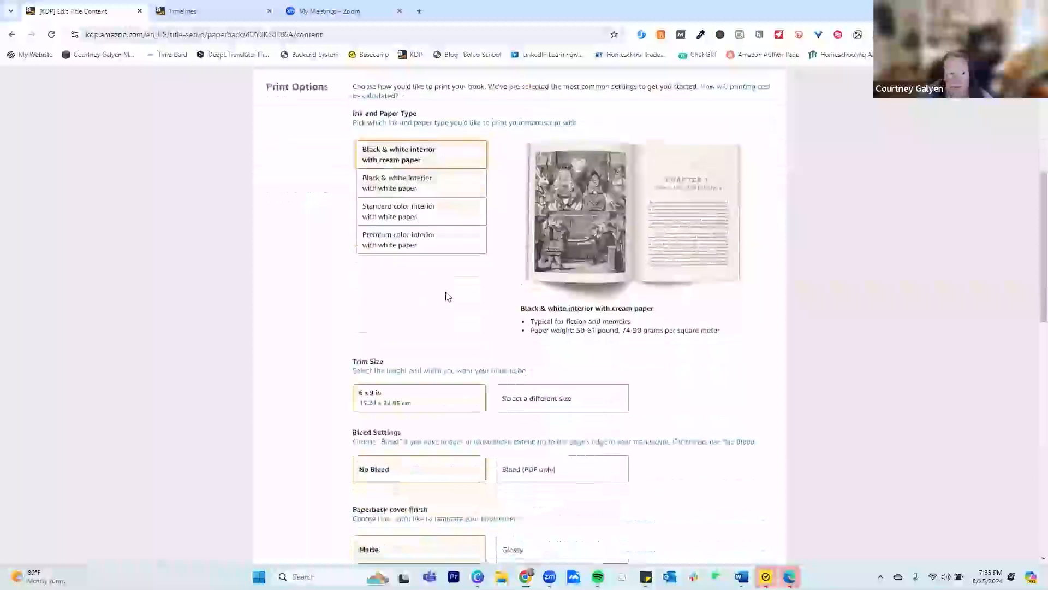
{"action": "left_click", "coordinate": [441, 191]}
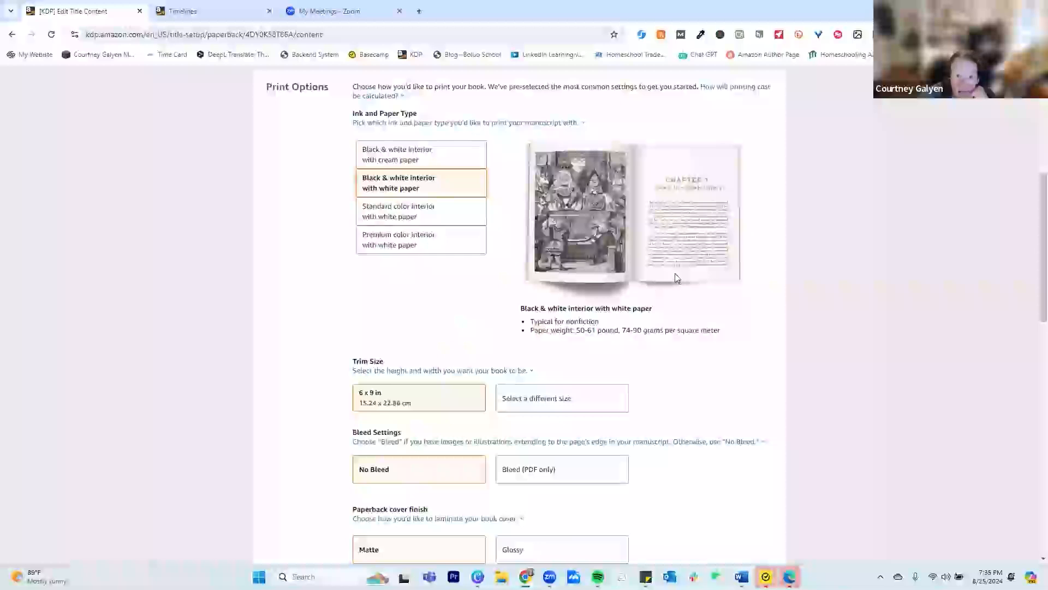
{"action": "left_click", "coordinate": [432, 222]}
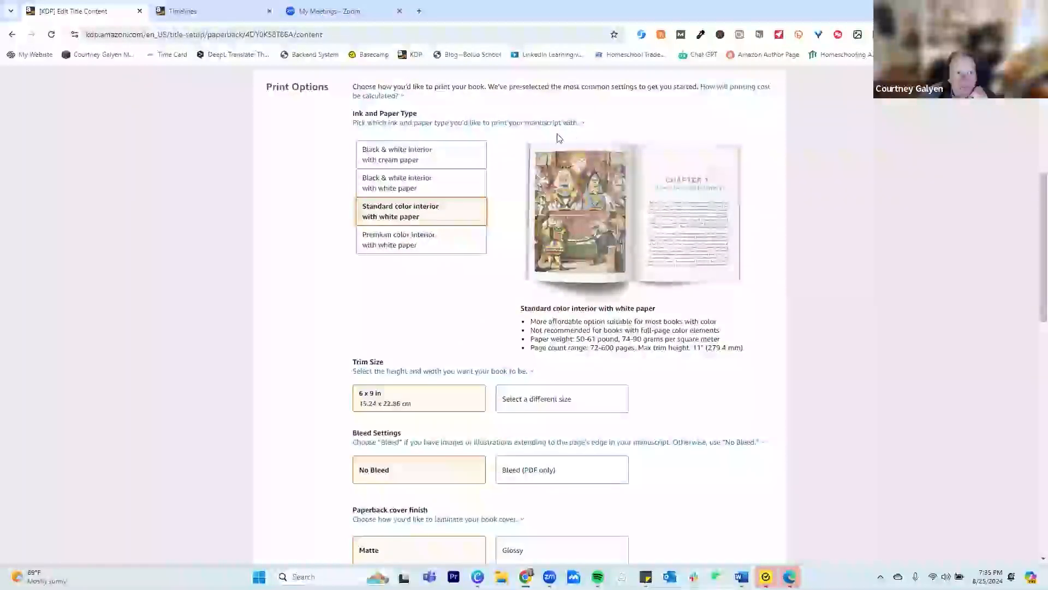
{"action": "left_click", "coordinate": [445, 241]}
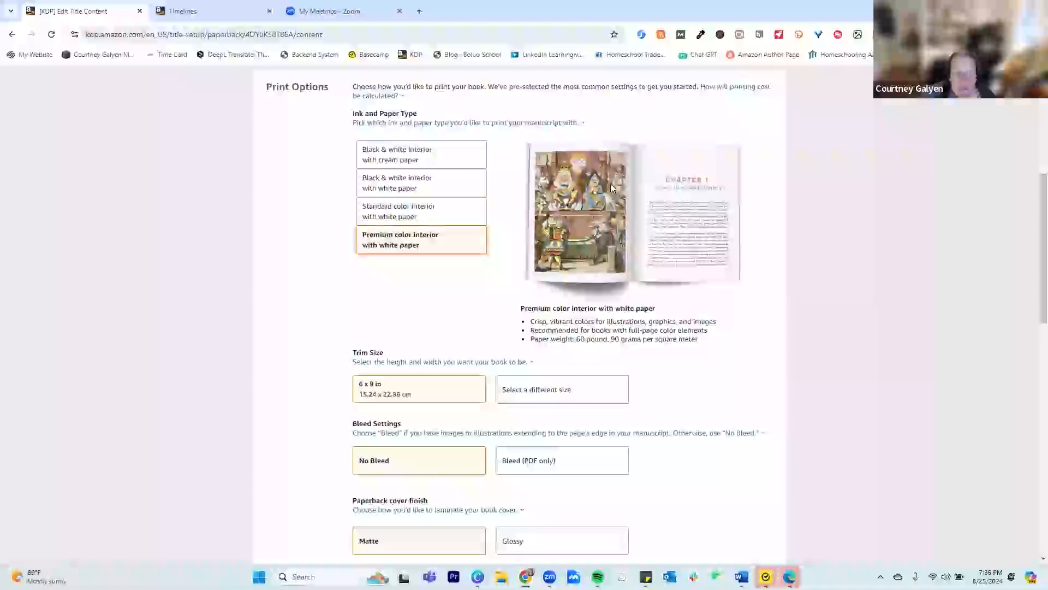
{"action": "left_click", "coordinate": [416, 213]}
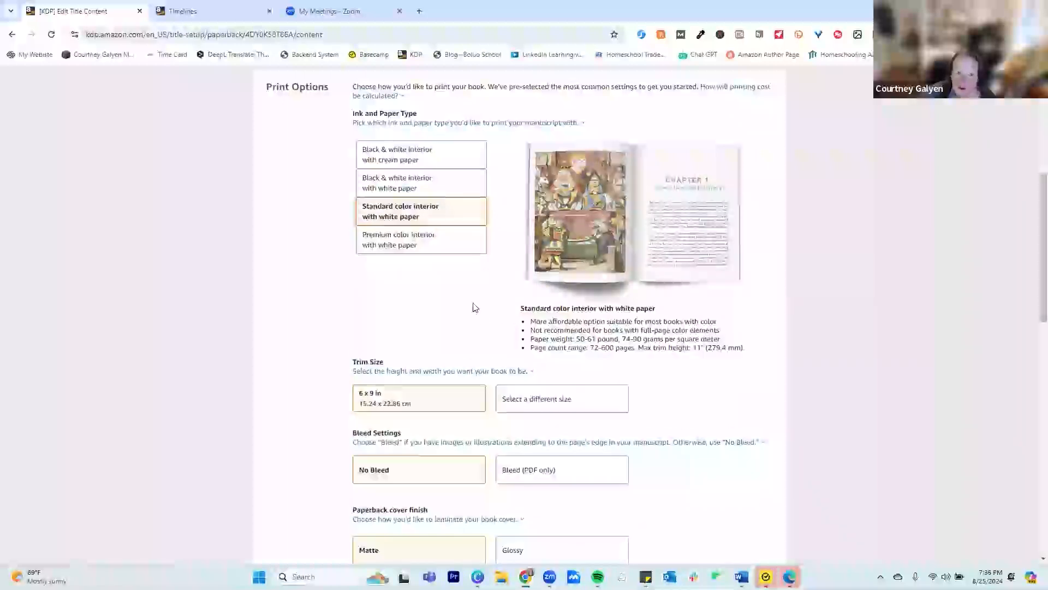
{"action": "left_click", "coordinate": [439, 240]}
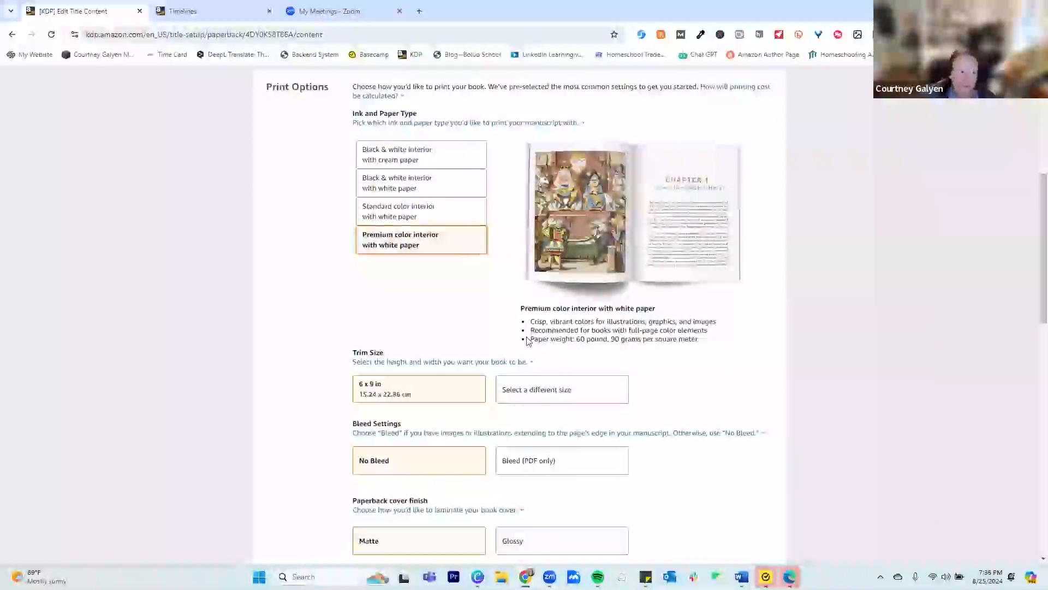
View the available trim sizes and the comparison of all standard sizes, then close the selection leaving 6 x 9 in
{"action": "scroll", "coordinate": [524, 339], "scroll_direction": "down", "scroll_amount": 2}
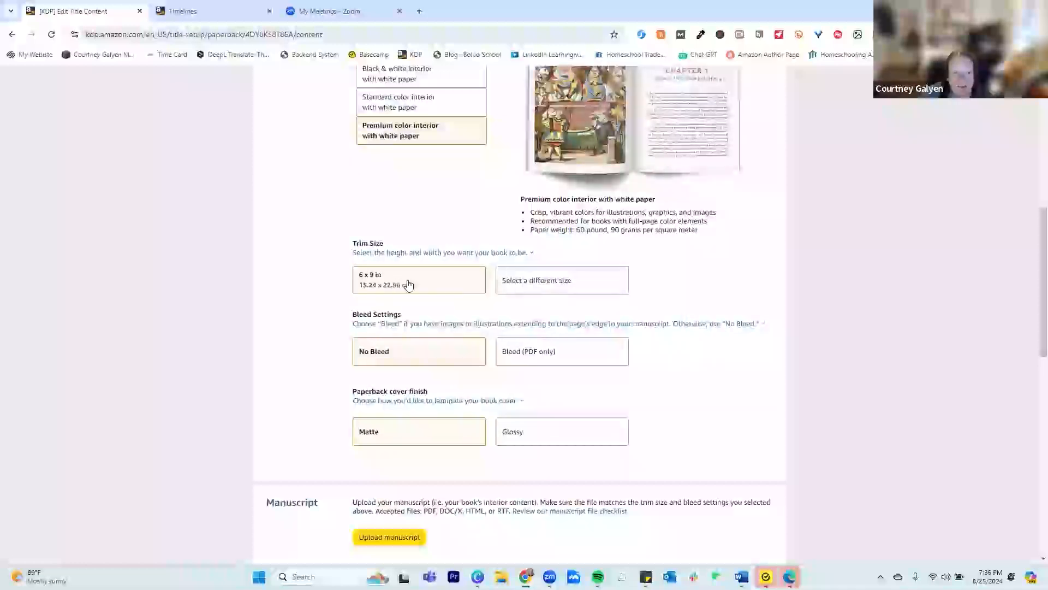
{"action": "left_click", "coordinate": [533, 282]}
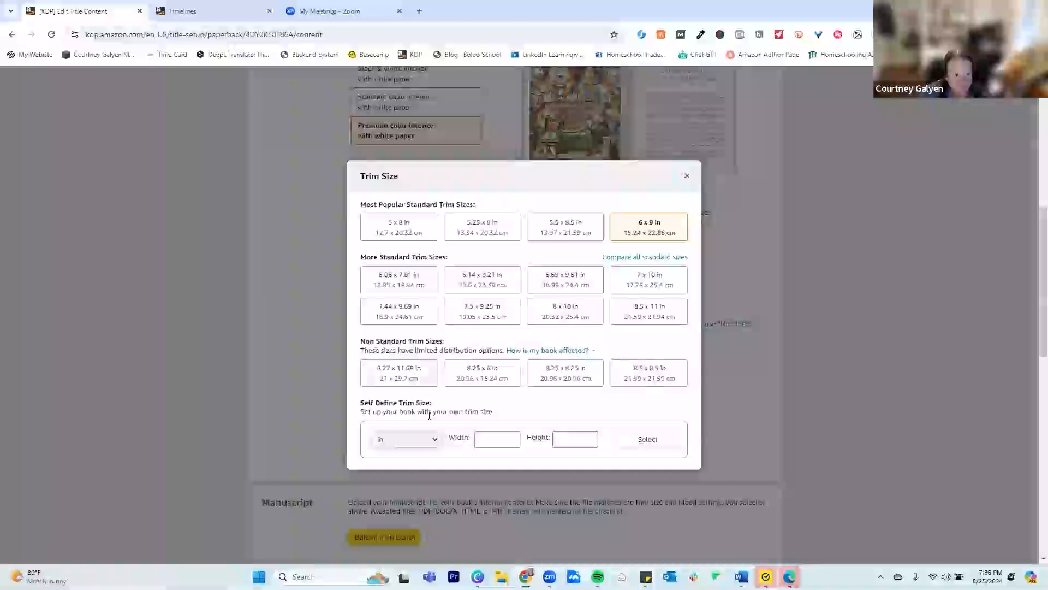
{"action": "left_click", "coordinate": [645, 257]}
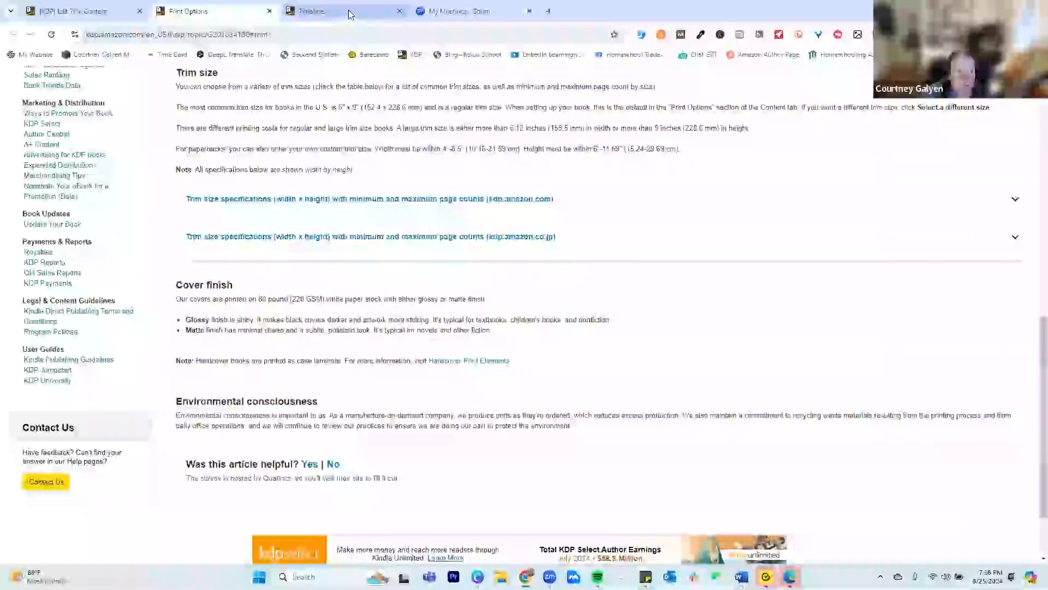
{"action": "left_click", "coordinate": [92, 9]}
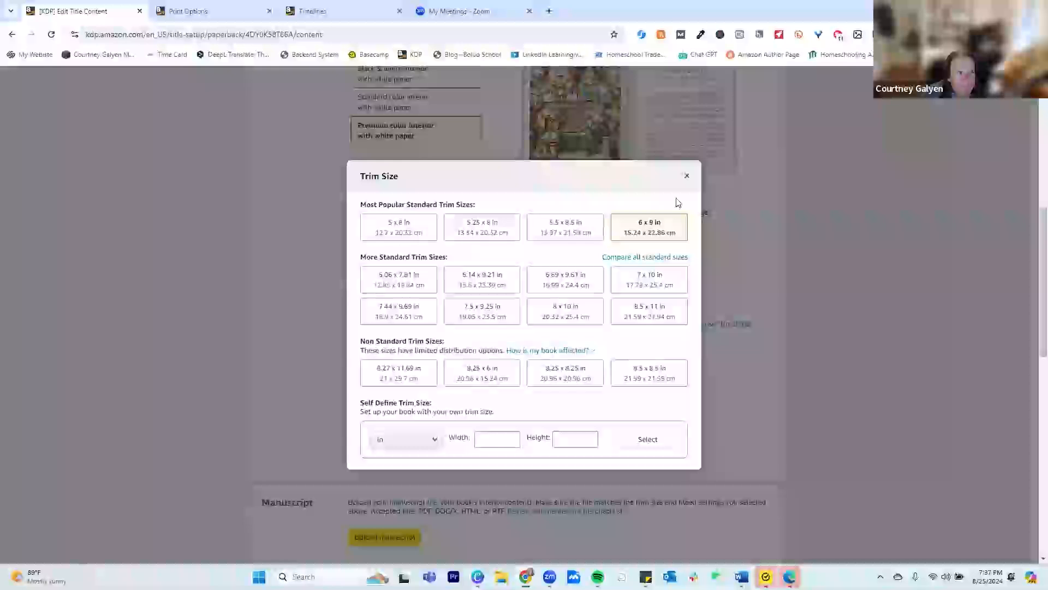
{"action": "left_click", "coordinate": [686, 177]}
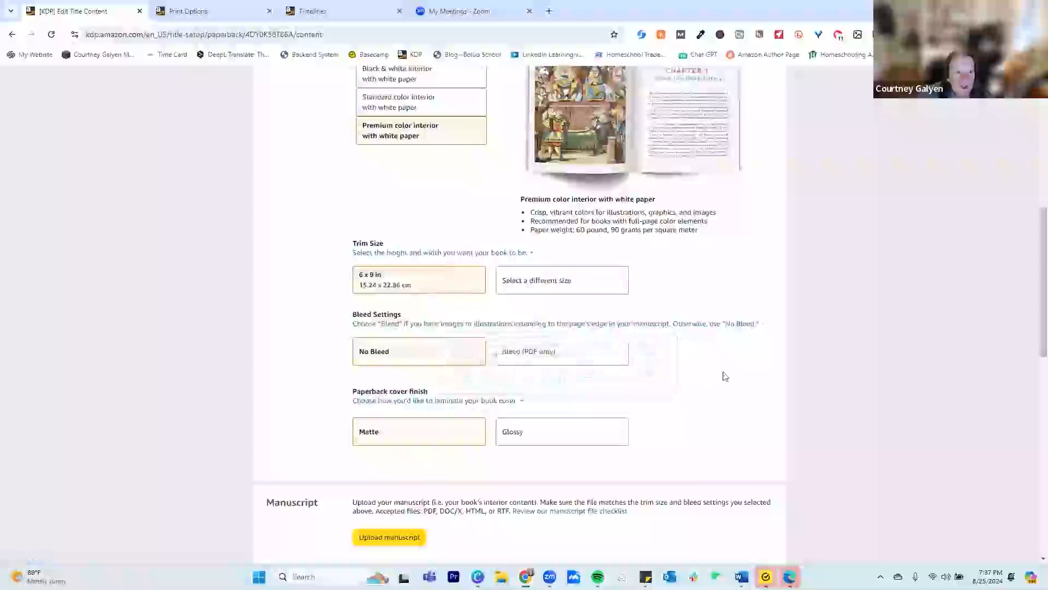
Look over the bleed settings, paperback cover finish, manuscript and book cover sections without changing them
{"action": "scroll", "coordinate": [628, 382], "scroll_direction": "up", "scroll_amount": 1}
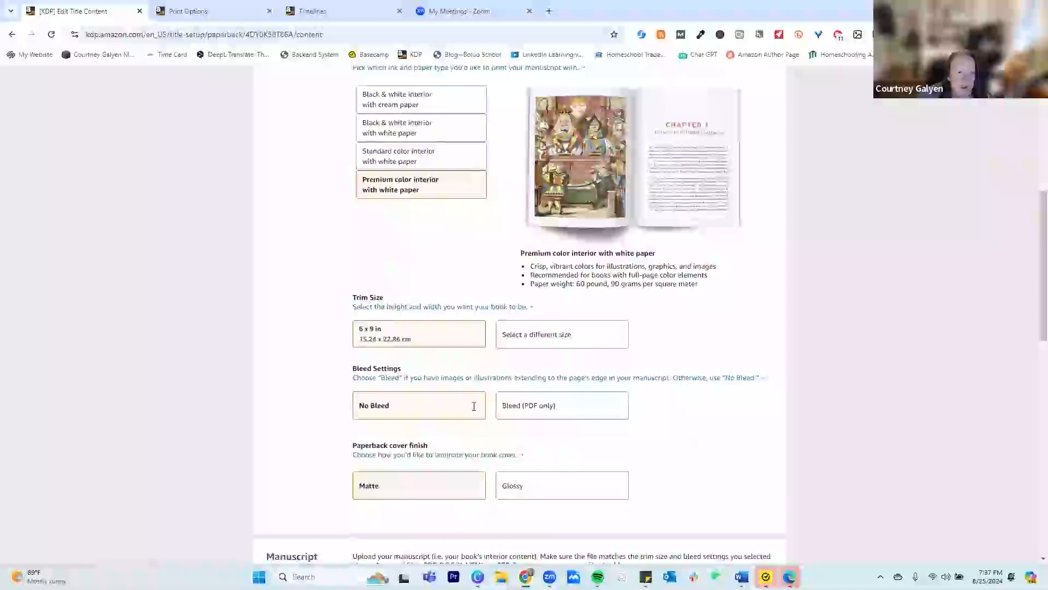
{"action": "scroll", "coordinate": [461, 316], "scroll_direction": "down", "scroll_amount": 3}
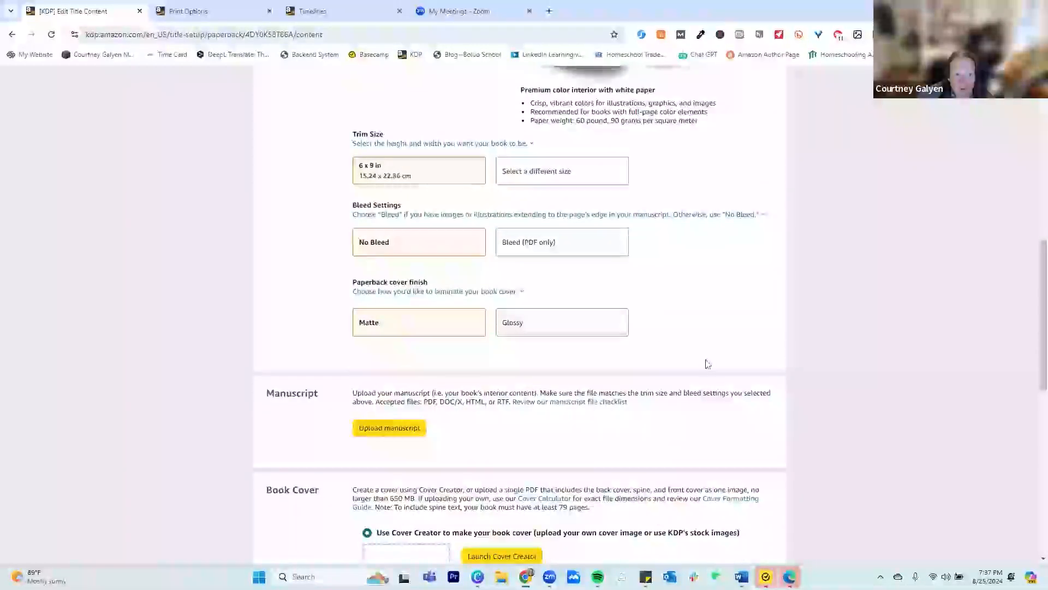
{"action": "scroll", "coordinate": [706, 364], "scroll_direction": "down", "scroll_amount": 1}
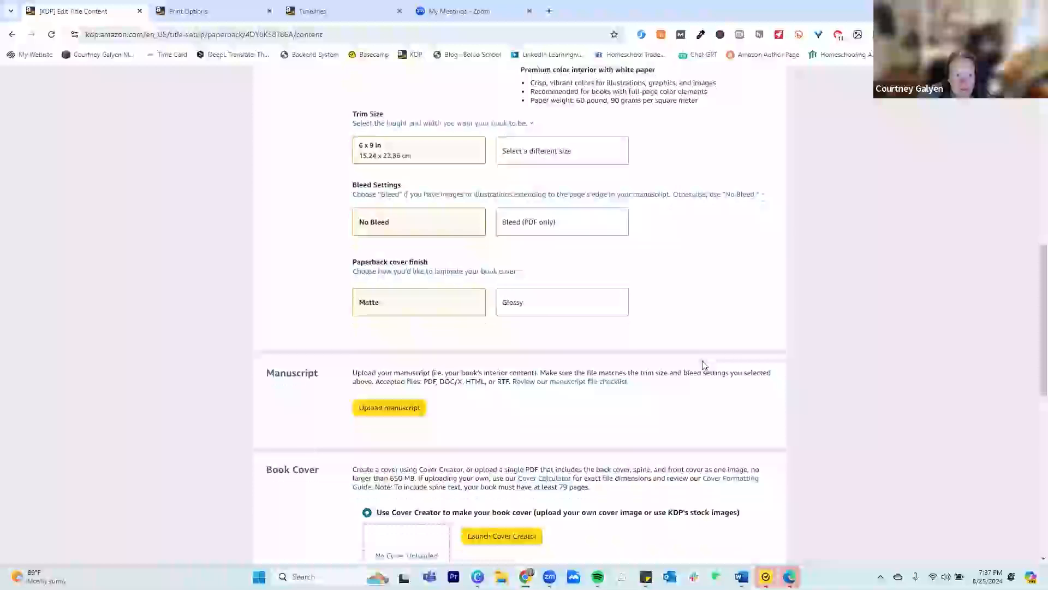
Open the file selection for the manuscript upload, select space-time-for-springers1 and cancel without uploading it
{"action": "scroll", "coordinate": [703, 365], "scroll_direction": "down", "scroll_amount": 3}
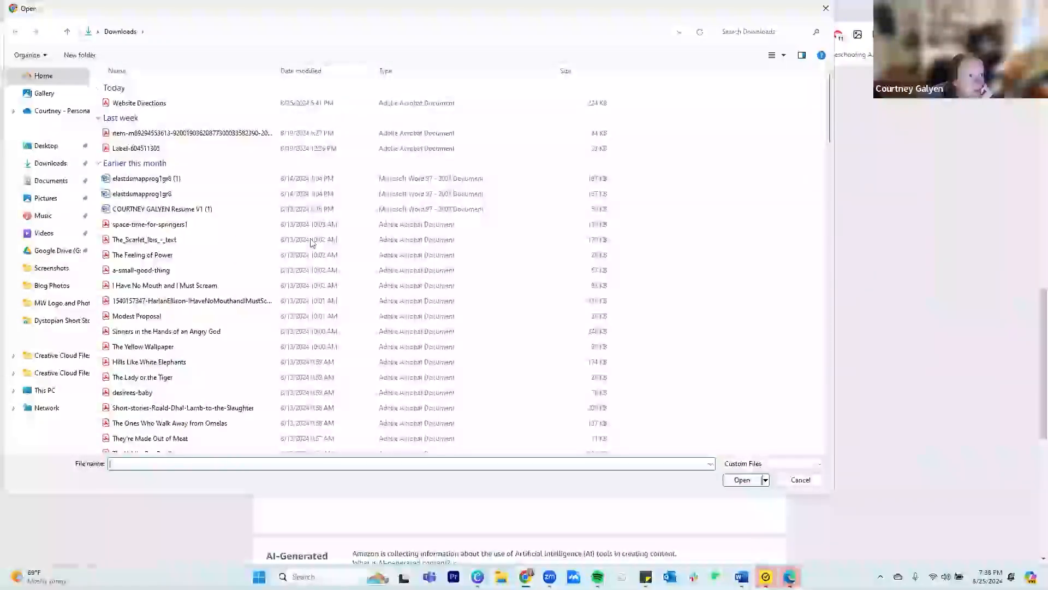
{"action": "left_click", "coordinate": [165, 227]}
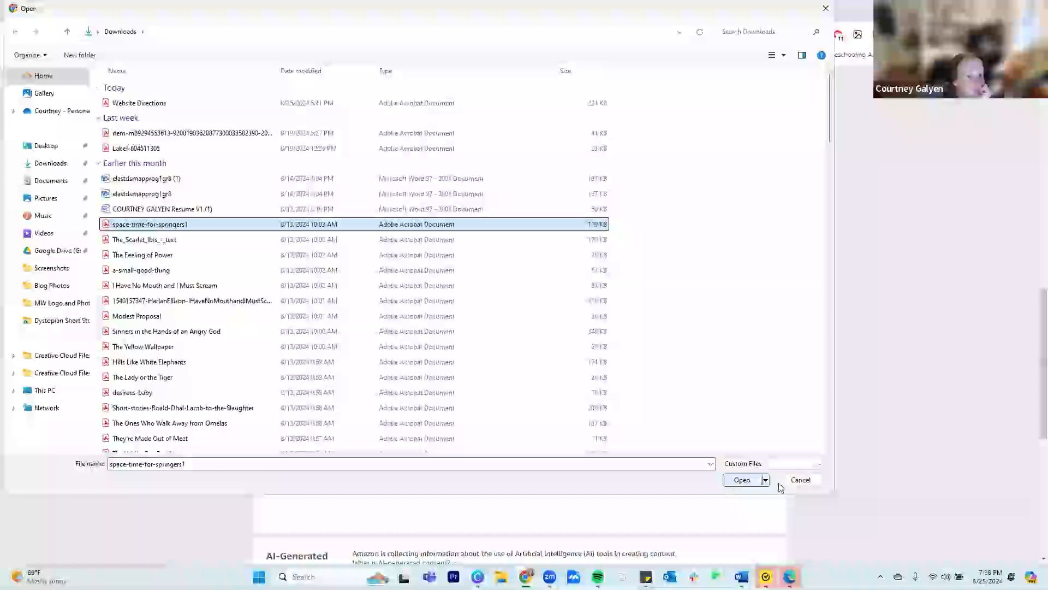
{"action": "left_click", "coordinate": [800, 480]}
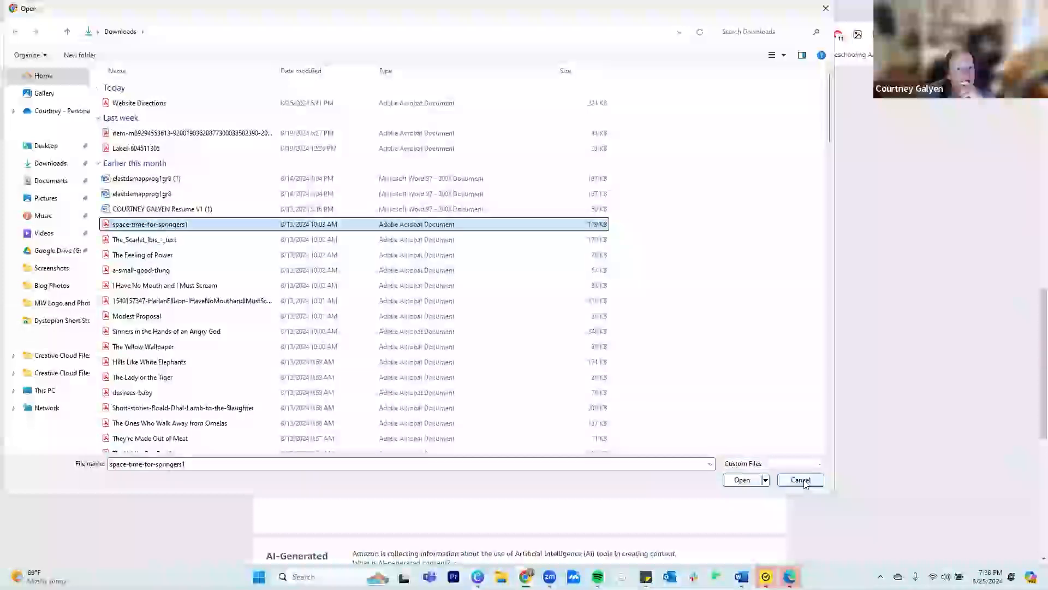
Upload the PDF file Franchise Business Plan from the Downloads folder as the book's manuscript
{"action": "left_click", "coordinate": [801, 480]}
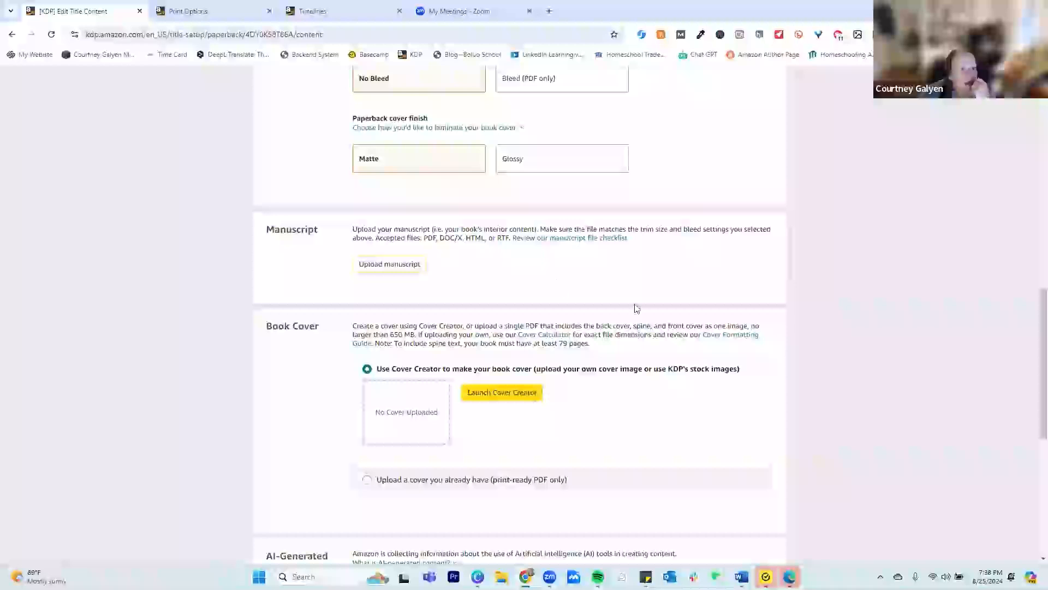
{"action": "left_click", "coordinate": [386, 266]}
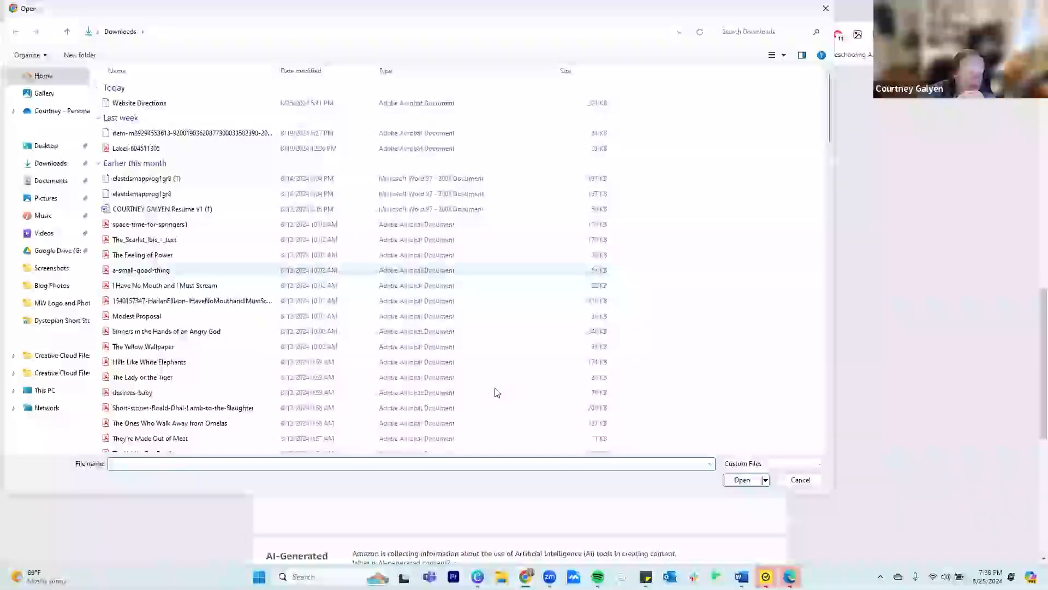
{"action": "scroll", "coordinate": [583, 416], "scroll_direction": "down", "scroll_amount": 4}
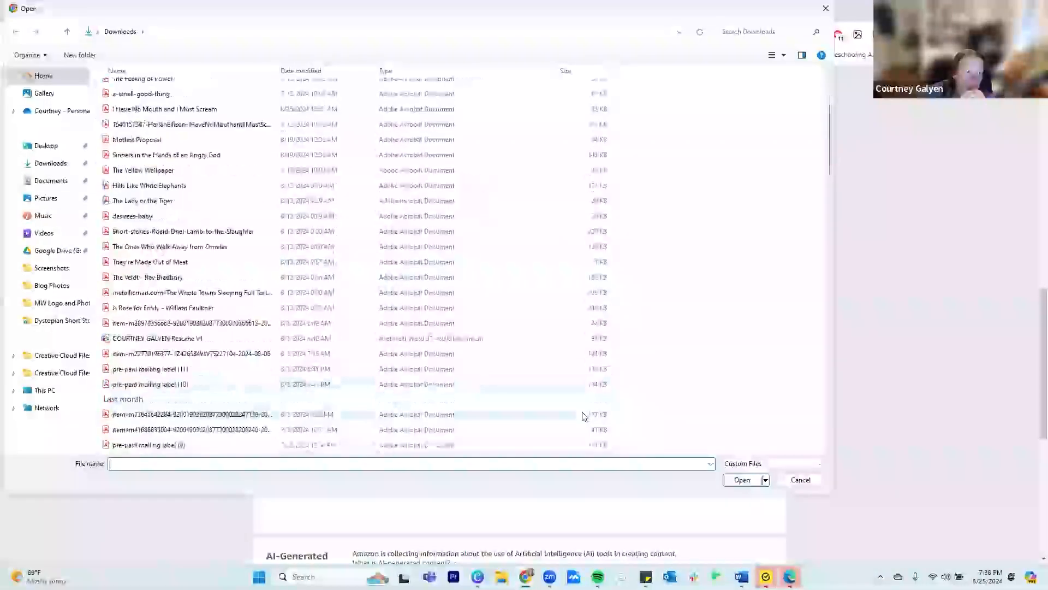
{"action": "scroll", "coordinate": [583, 416], "scroll_direction": "down", "scroll_amount": 2}
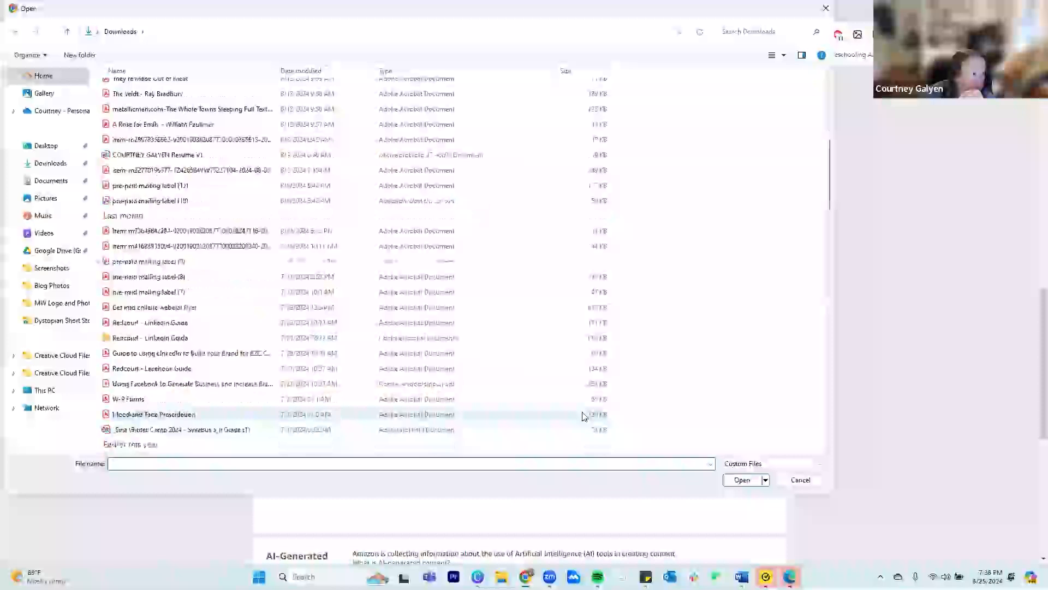
{"action": "scroll", "coordinate": [583, 416], "scroll_direction": "down", "scroll_amount": 3}
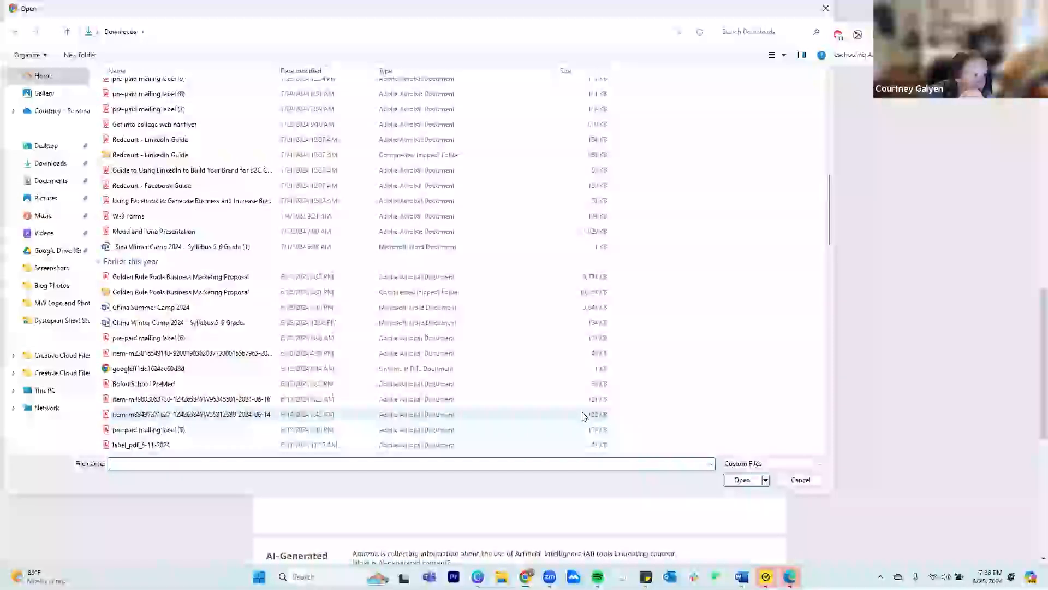
{"action": "scroll", "coordinate": [583, 416], "scroll_direction": "down", "scroll_amount": 4}
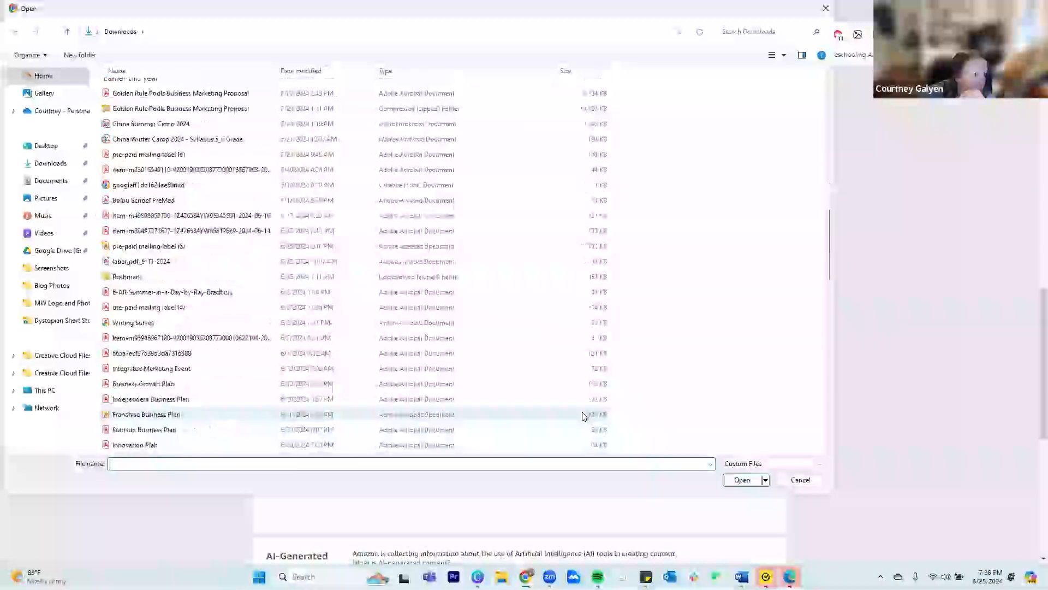
{"action": "scroll", "coordinate": [374, 397], "scroll_direction": "down", "scroll_amount": 1}
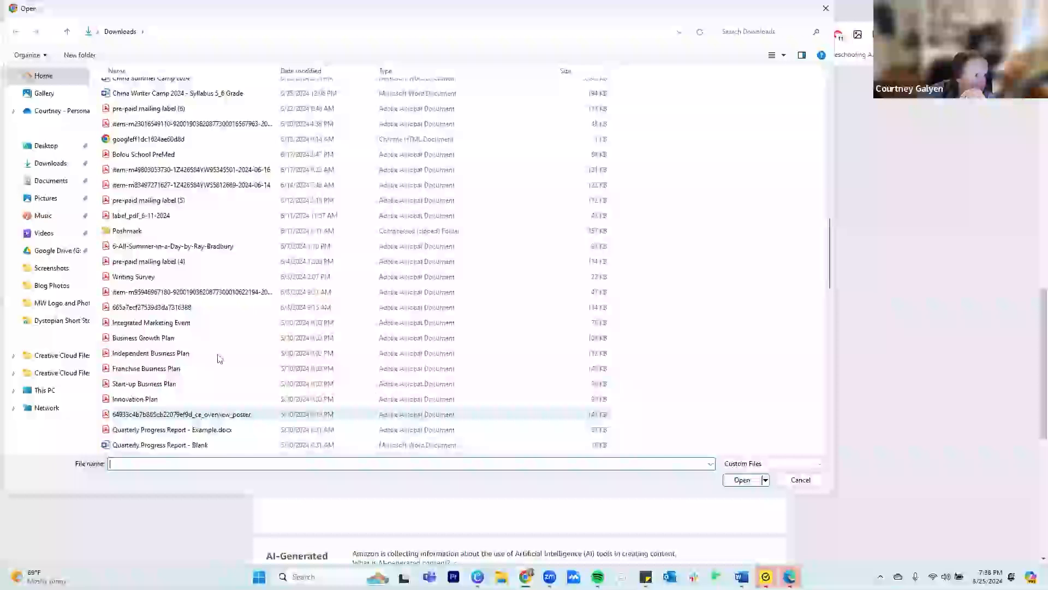
{"action": "scroll", "coordinate": [218, 358], "scroll_direction": "down", "scroll_amount": 3}
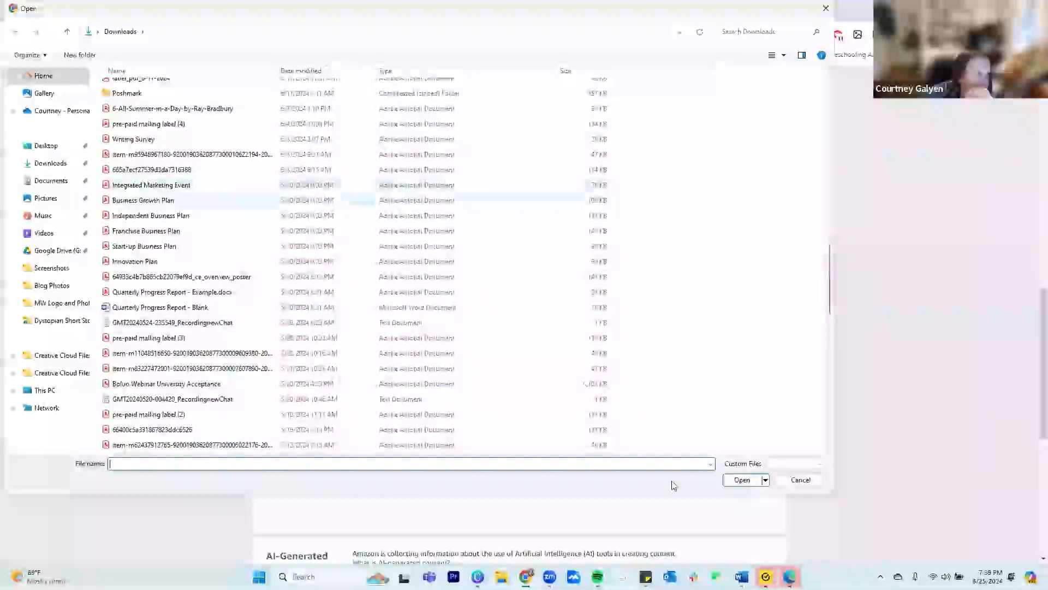
{"action": "left_click", "coordinate": [155, 201]}
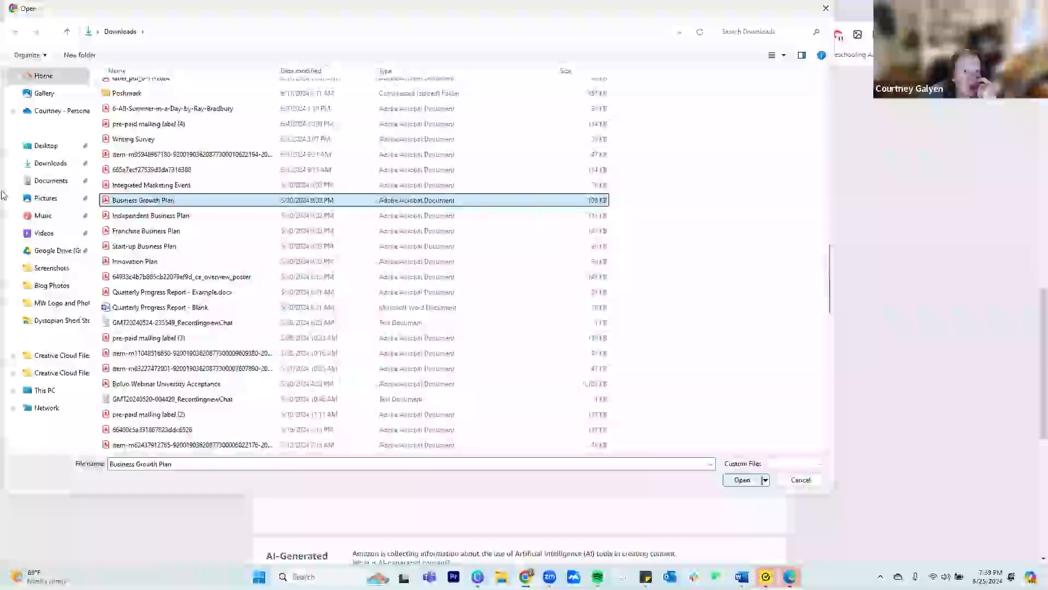
{"action": "left_click", "coordinate": [174, 234]}
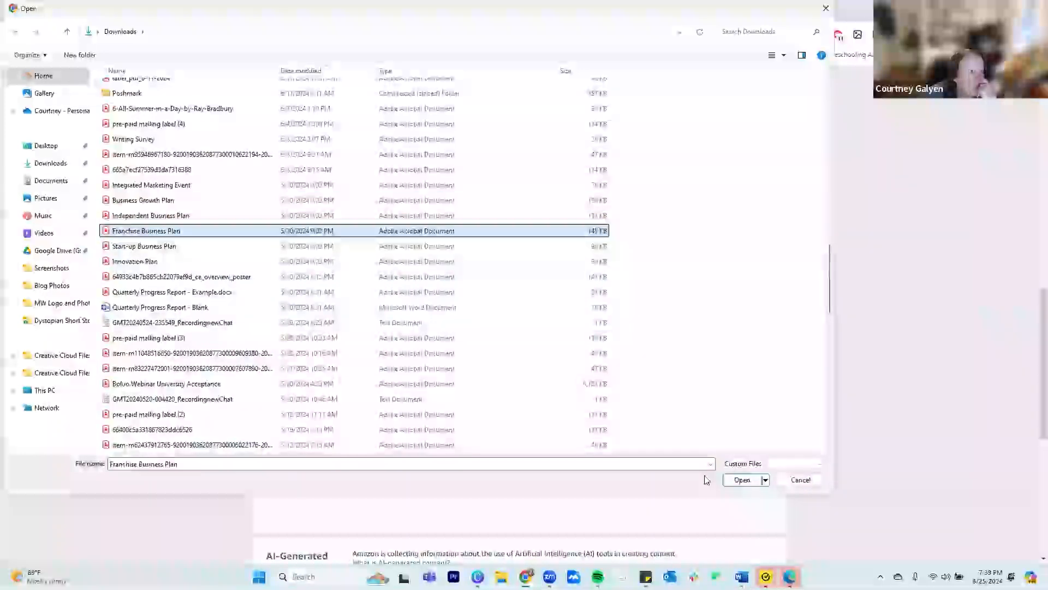
{"action": "left_click", "coordinate": [747, 484]}
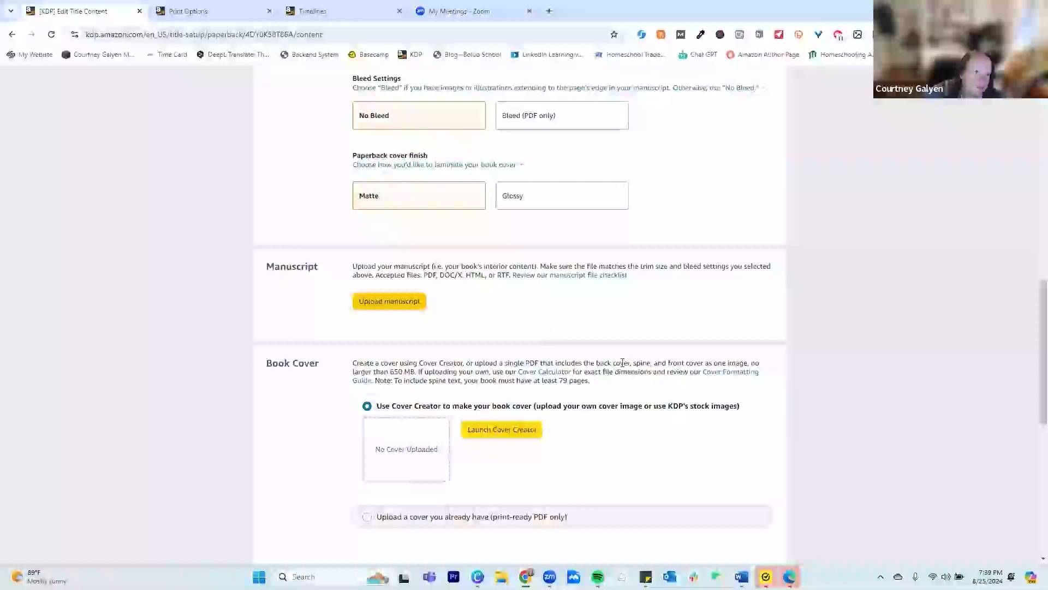
Launch Cover Creator from the Book Cover section to look at its cover-making options
{"action": "scroll", "coordinate": [623, 363], "scroll_direction": "down", "scroll_amount": 1}
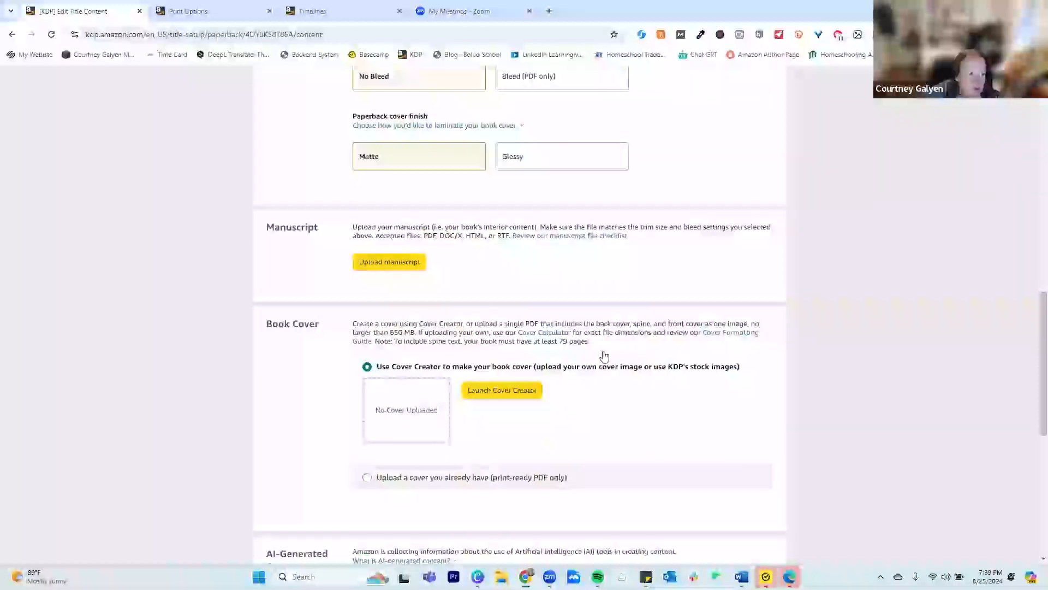
{"action": "scroll", "coordinate": [604, 356], "scroll_direction": "down", "scroll_amount": 2}
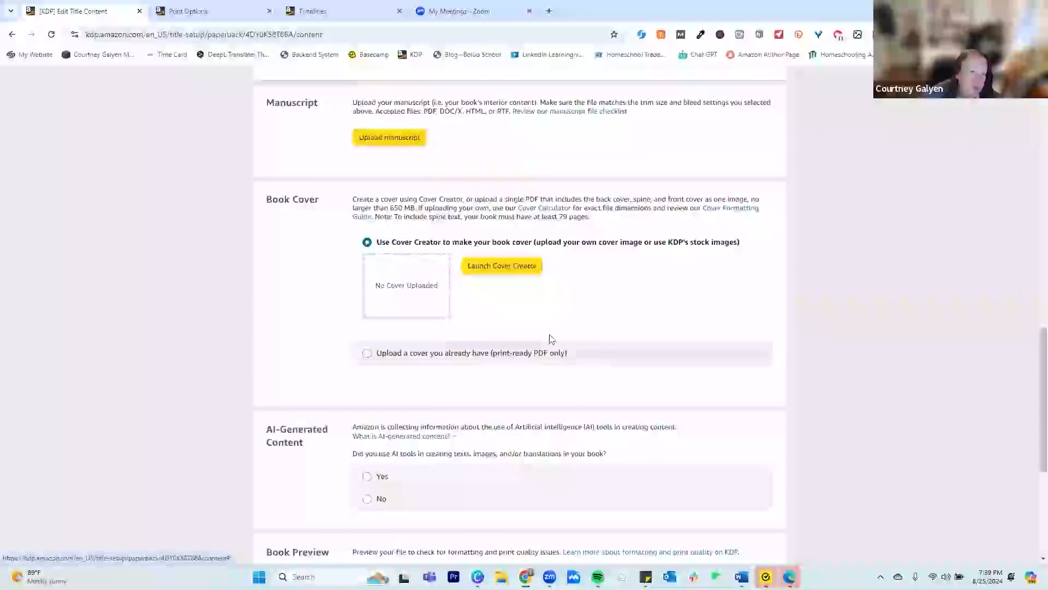
{"action": "left_click", "coordinate": [523, 267]}
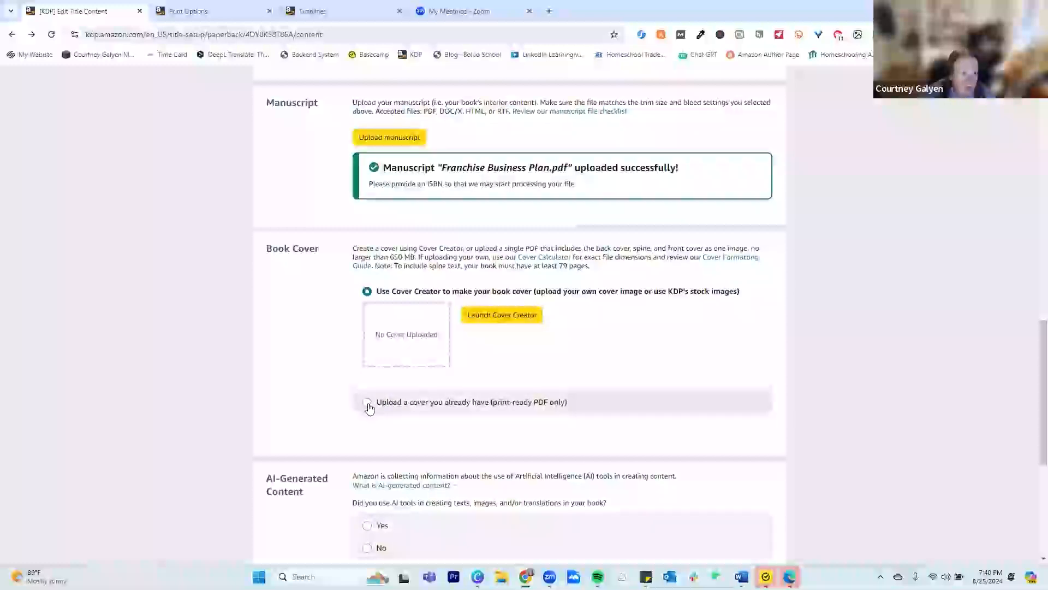
Switch the book cover to uploading an existing print-ready PDF, and upload brush strokes practice pages CGH from Downloads
{"action": "left_click", "coordinate": [367, 403]}
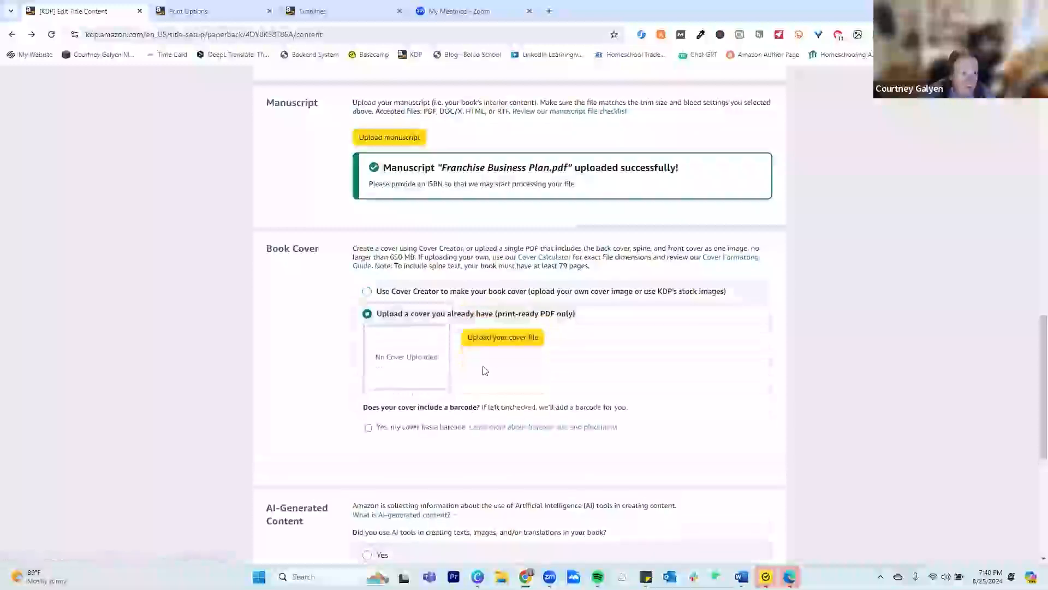
{"action": "left_click", "coordinate": [496, 336]}
{"action": "key", "text": "Escape"}
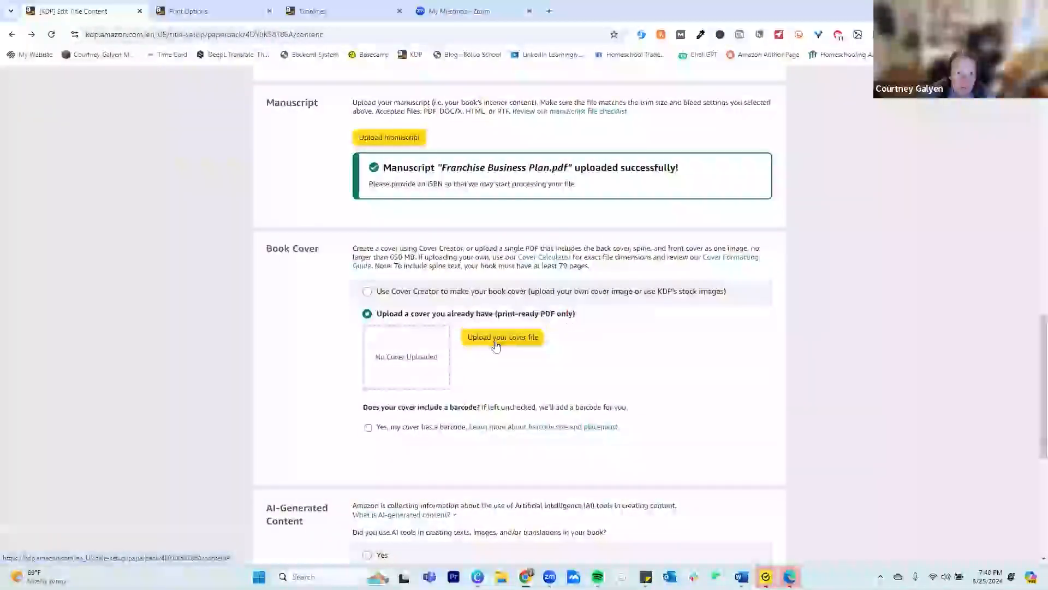
{"action": "left_click", "coordinate": [502, 338]}
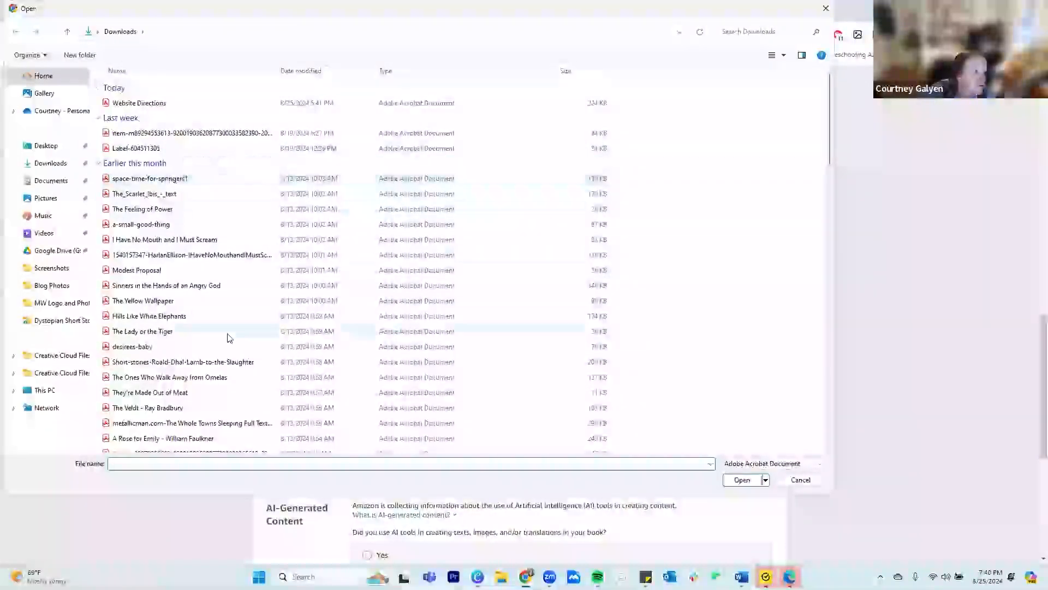
{"action": "left_click", "coordinate": [49, 163]}
{"action": "scroll", "coordinate": [283, 322], "scroll_direction": "down", "scroll_amount": 8}
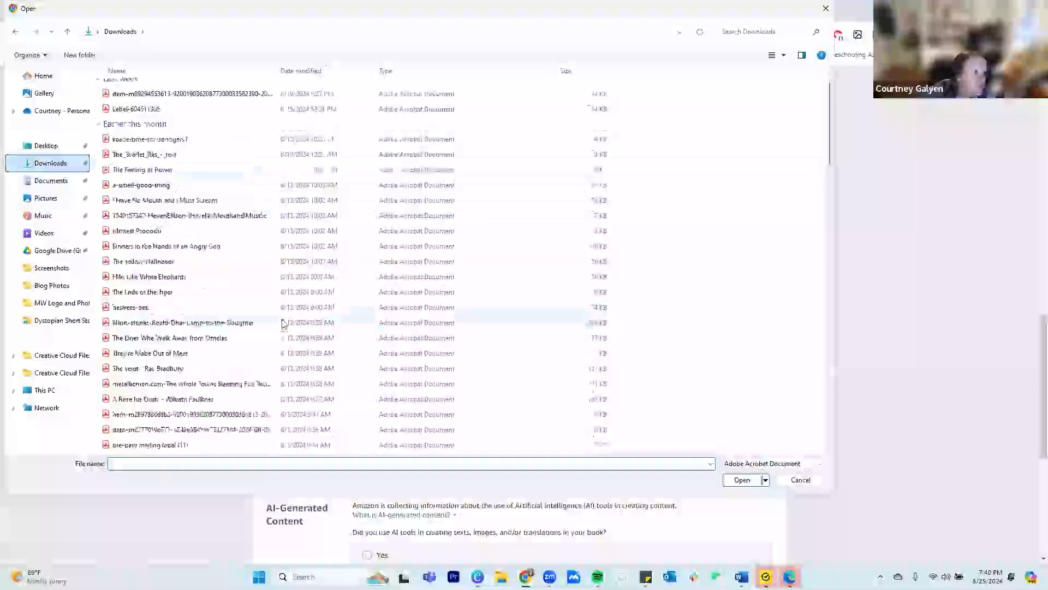
{"action": "scroll", "coordinate": [281, 323], "scroll_direction": "down", "scroll_amount": 10}
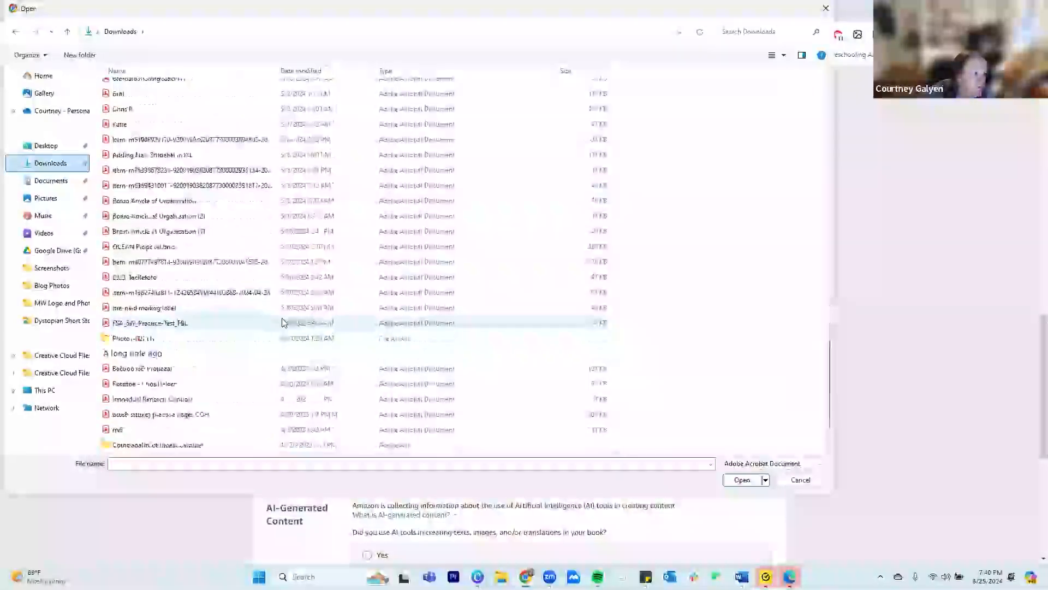
{"action": "scroll", "coordinate": [273, 327], "scroll_direction": "up", "scroll_amount": 3}
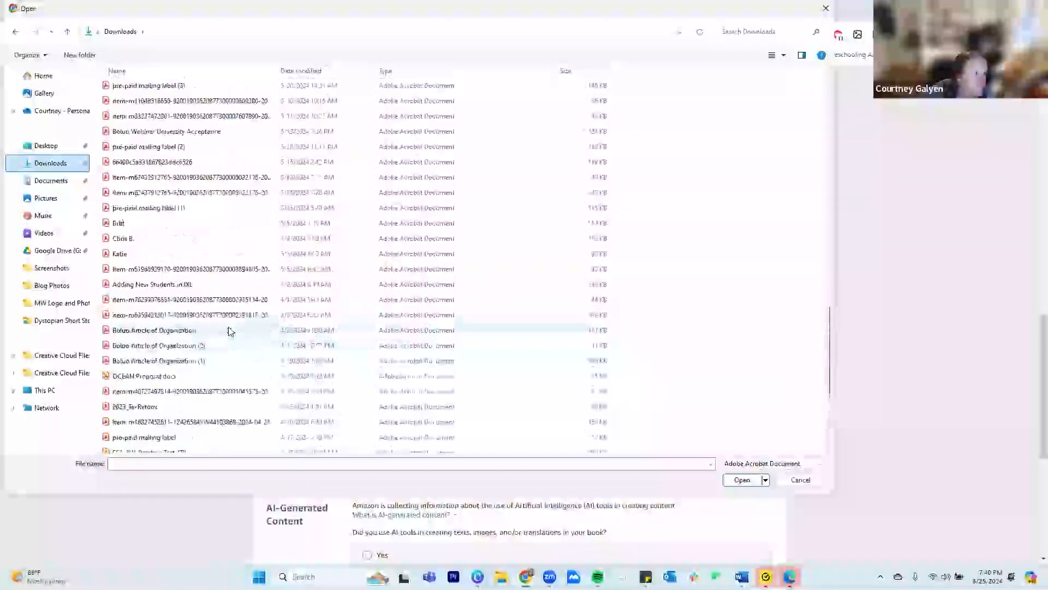
{"action": "scroll", "coordinate": [210, 321], "scroll_direction": "down", "scroll_amount": 3}
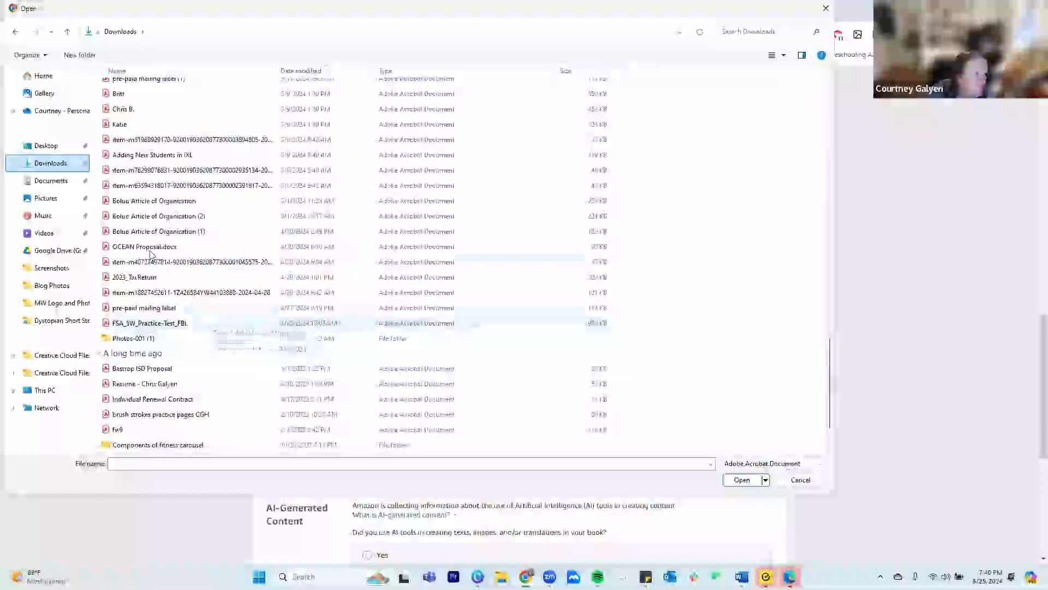
{"action": "scroll", "coordinate": [189, 301], "scroll_direction": "down", "scroll_amount": 2}
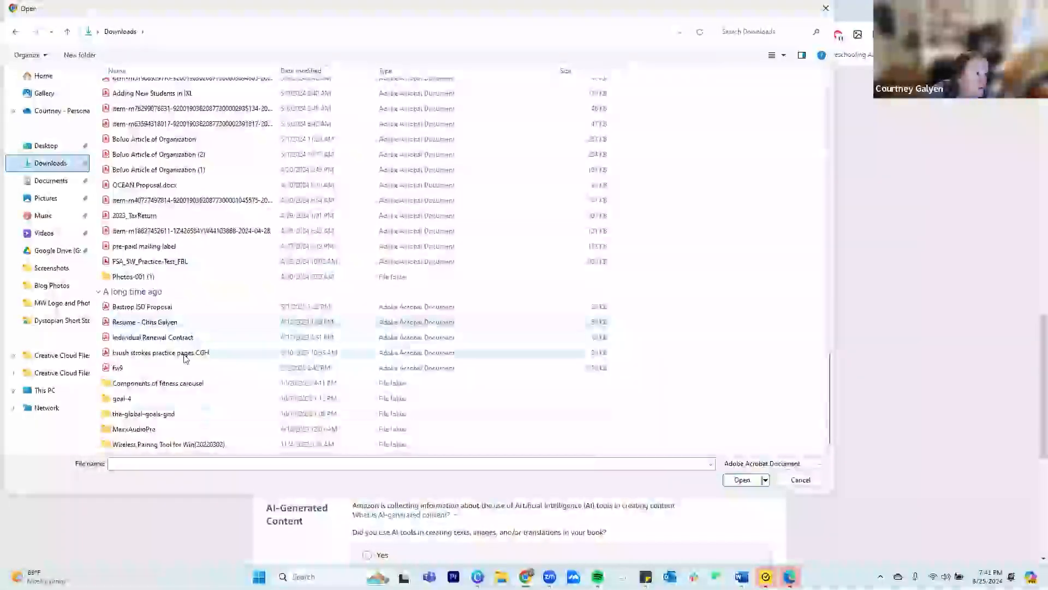
{"action": "double_click", "coordinate": [186, 353]}
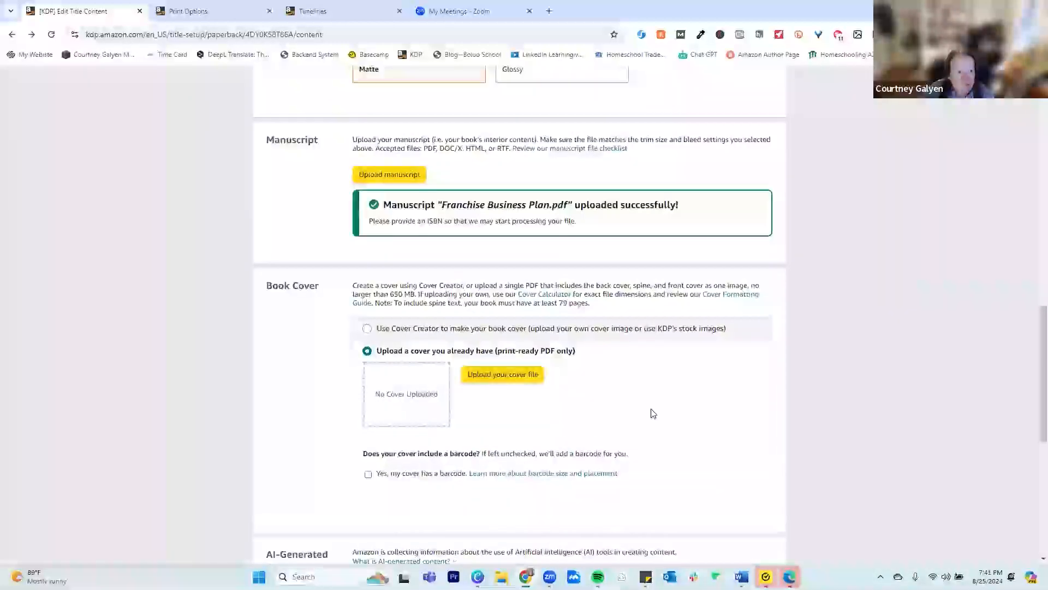
Answer No to the AI-generated content question and try to save and continue to pricing
{"action": "scroll", "coordinate": [627, 406], "scroll_direction": "down", "scroll_amount": 4}
{"action": "scroll", "coordinate": [610, 401], "scroll_direction": "down", "scroll_amount": 2}
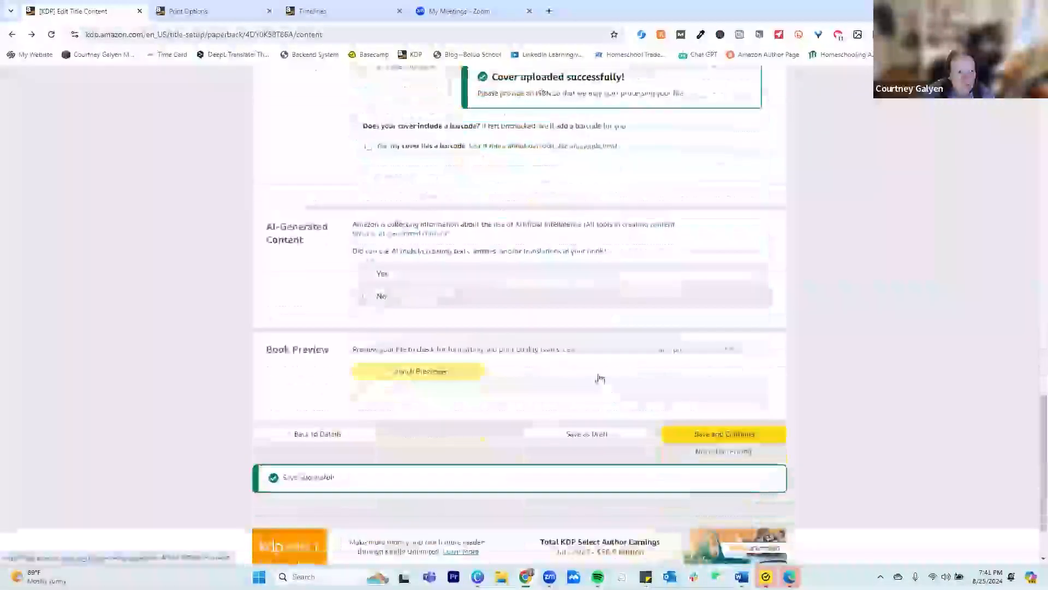
{"action": "mouse_move", "coordinate": [393, 236]}
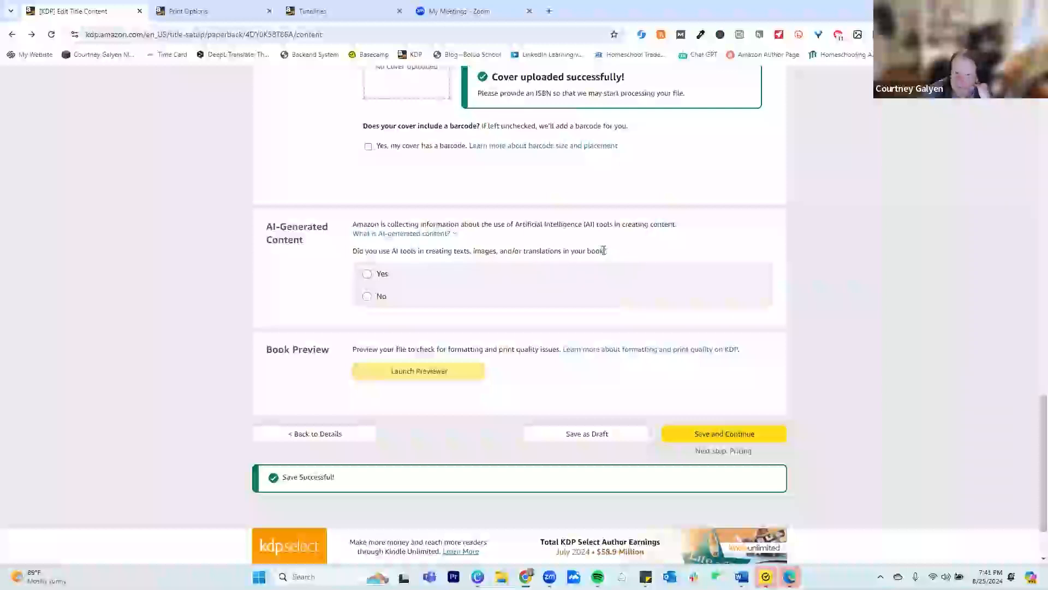
{"action": "double_click", "coordinate": [464, 251]}
{"action": "left_click", "coordinate": [491, 251]}
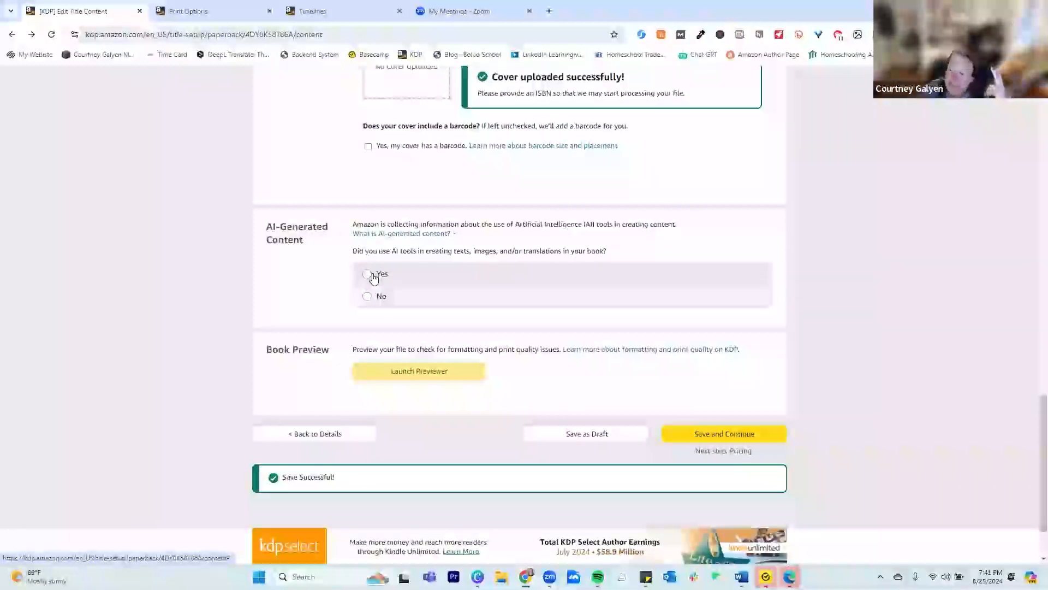
{"action": "left_click", "coordinate": [367, 296]}
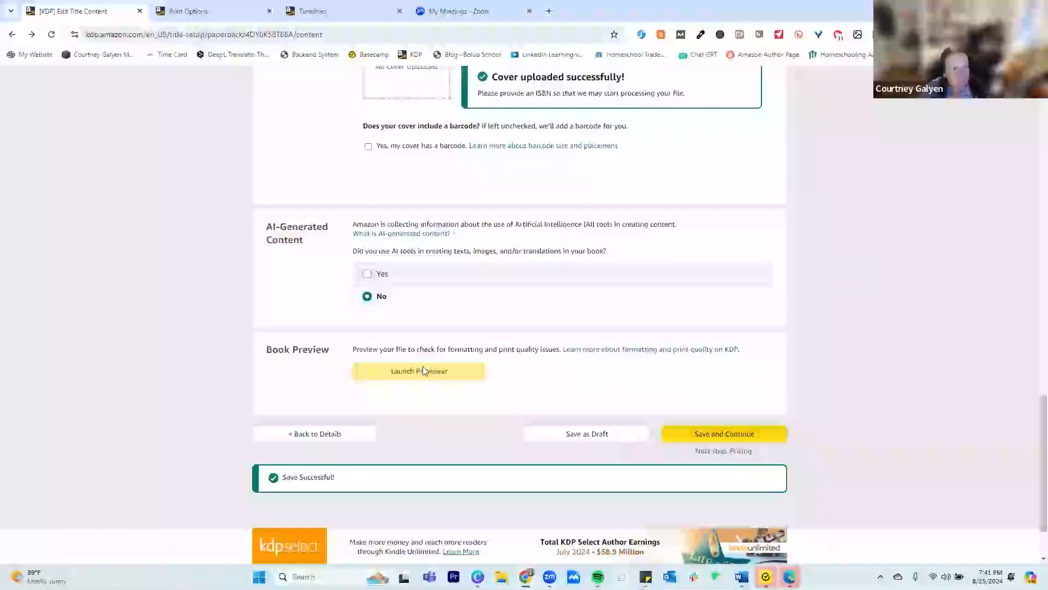
{"action": "left_click", "coordinate": [755, 437]}
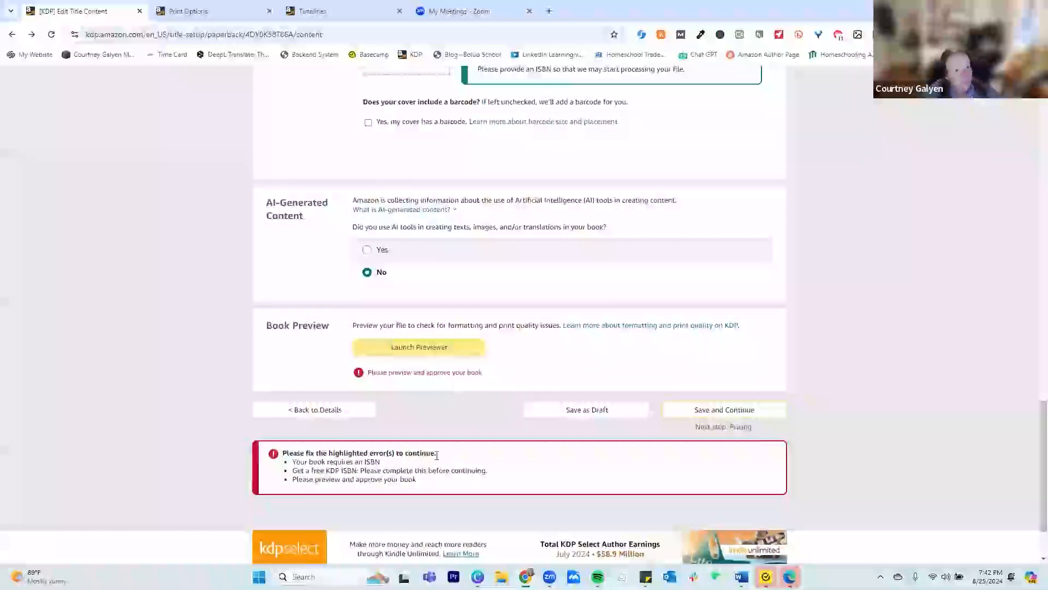
Assign a free KDP ISBN to the paperback and confirm the assignment
{"action": "scroll", "coordinate": [442, 395], "scroll_direction": "up", "scroll_amount": 4}
{"action": "scroll", "coordinate": [442, 395], "scroll_direction": "up", "scroll_amount": 15}
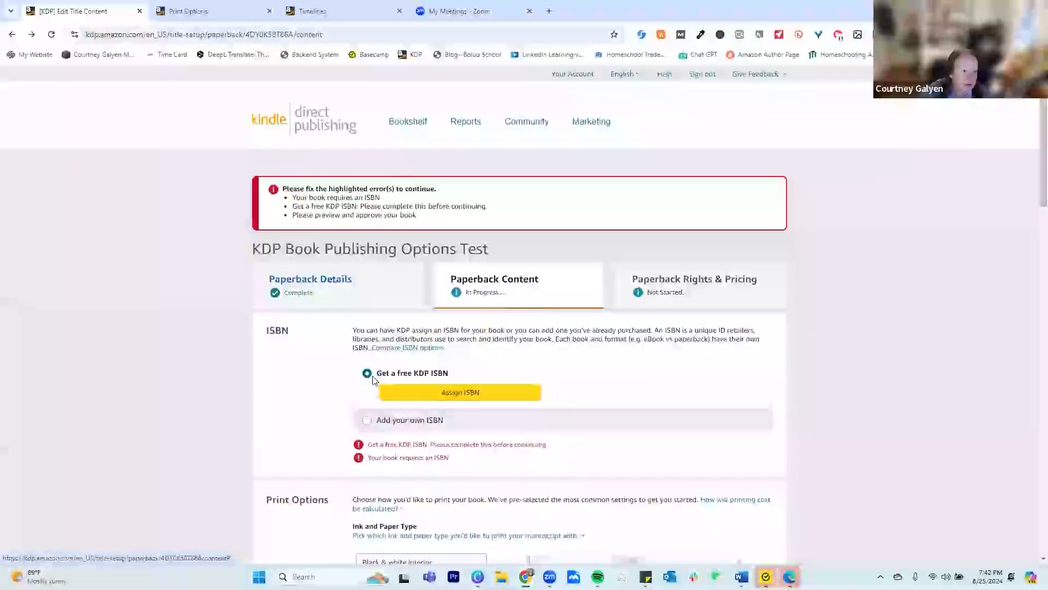
{"action": "left_click", "coordinate": [402, 387]}
{"action": "left_click", "coordinate": [803, 343]}
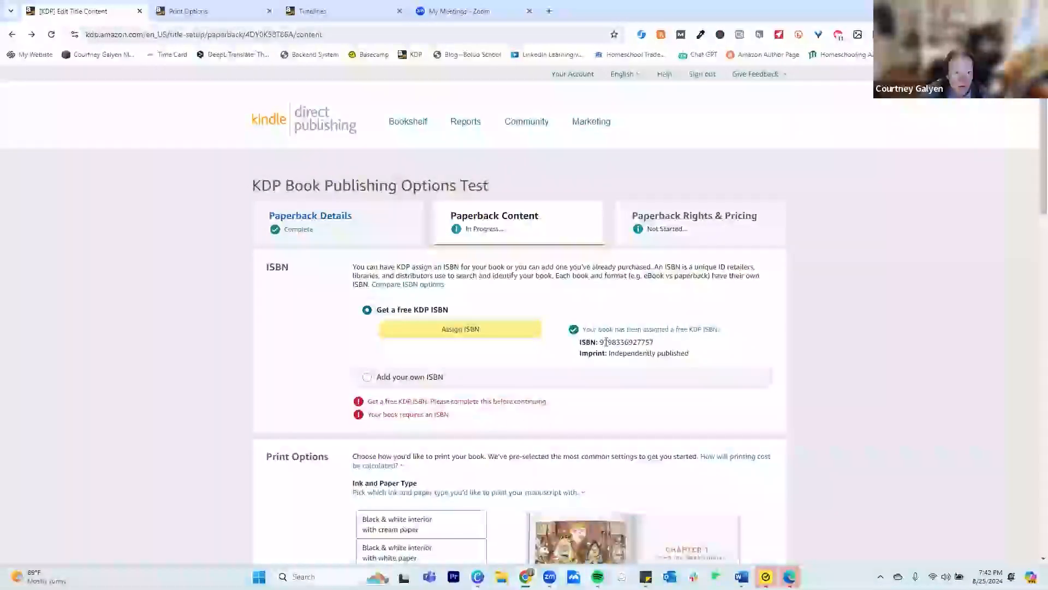
Try to launch the previewer for the book, dismiss the message, and try launching it again
{"action": "scroll", "coordinate": [545, 483], "scroll_direction": "down", "scroll_amount": 10}
{"action": "scroll", "coordinate": [500, 452], "scroll_direction": "up", "scroll_amount": 6}
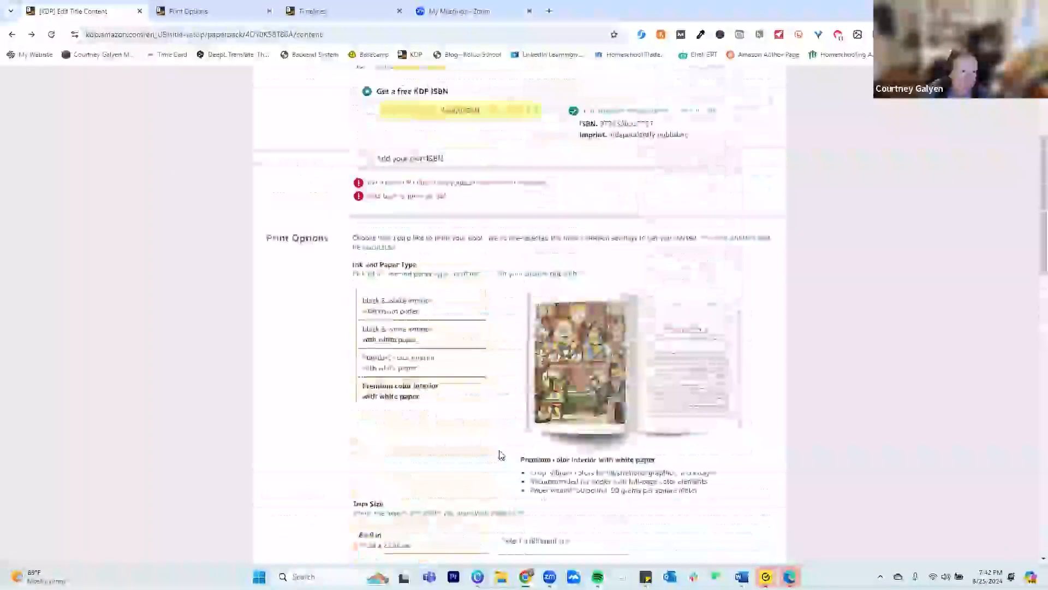
{"action": "scroll", "coordinate": [563, 453], "scroll_direction": "down", "scroll_amount": 20}
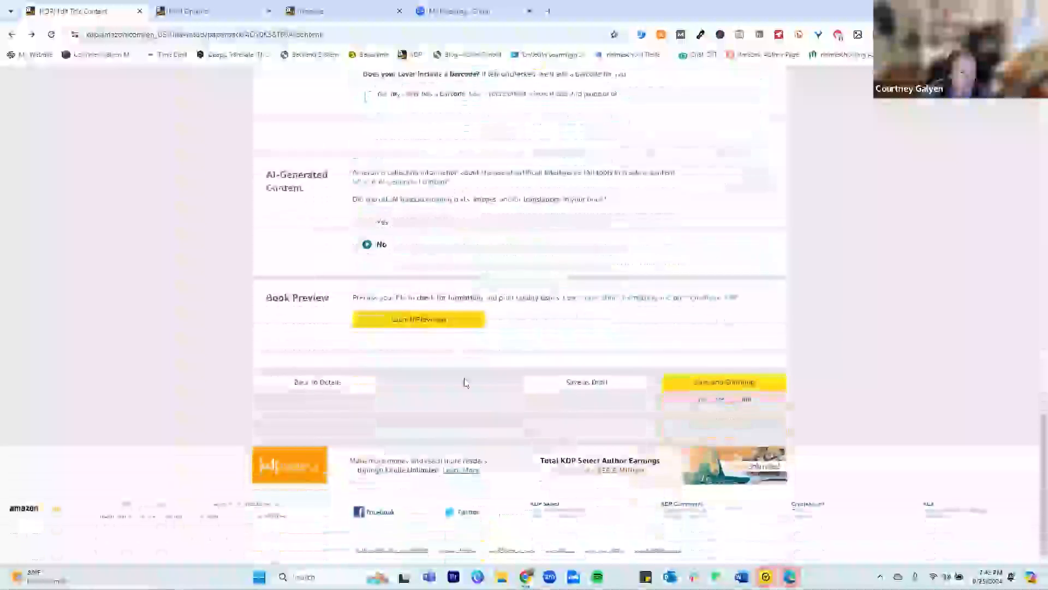
{"action": "left_click", "coordinate": [409, 322]}
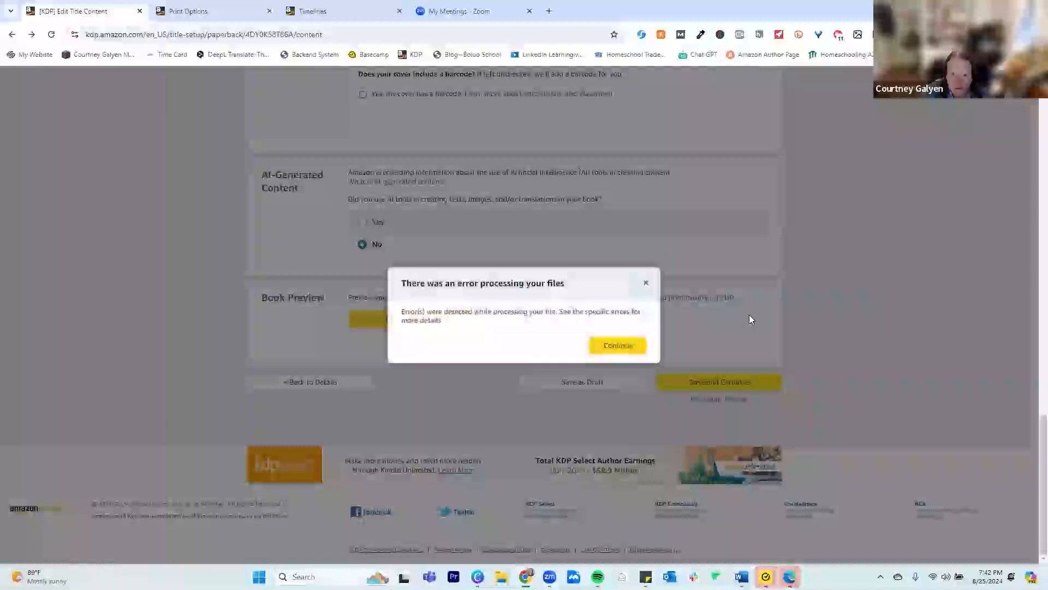
{"action": "left_click", "coordinate": [614, 349]}
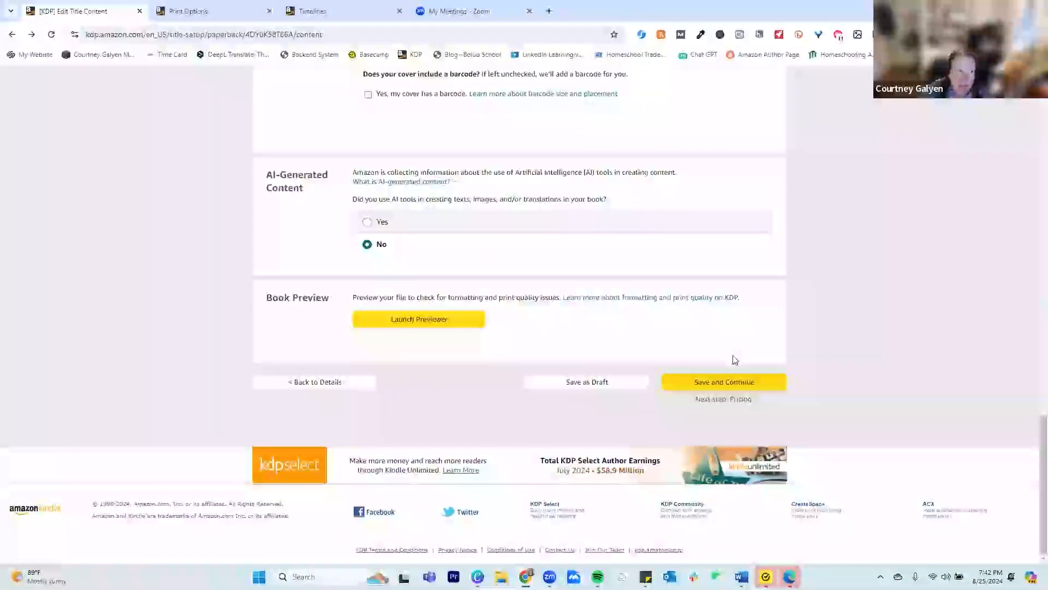
{"action": "left_click", "coordinate": [445, 323]}
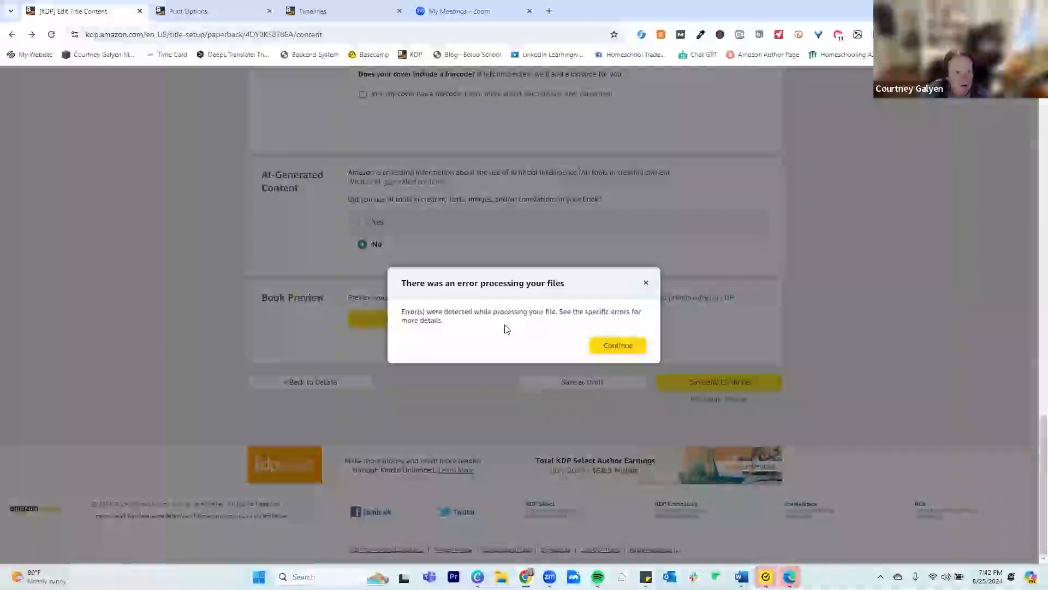
Dismiss the file-processing error and upload a different cover PDF from the Boluo Stuff folder in Pictures
{"action": "left_click", "coordinate": [612, 346]}
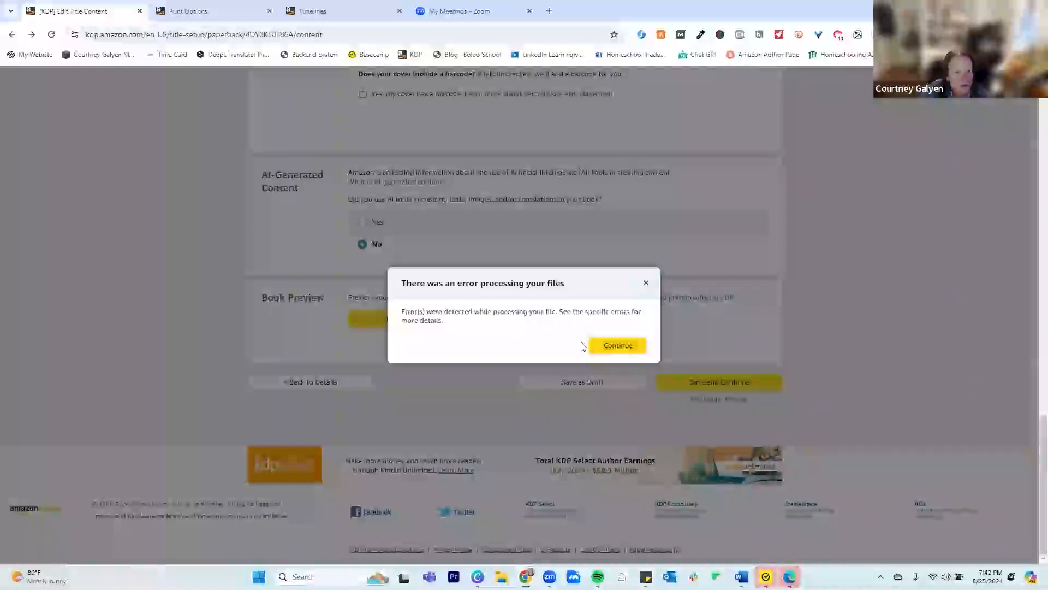
{"action": "scroll", "coordinate": [444, 377], "scroll_direction": "up", "scroll_amount": 5}
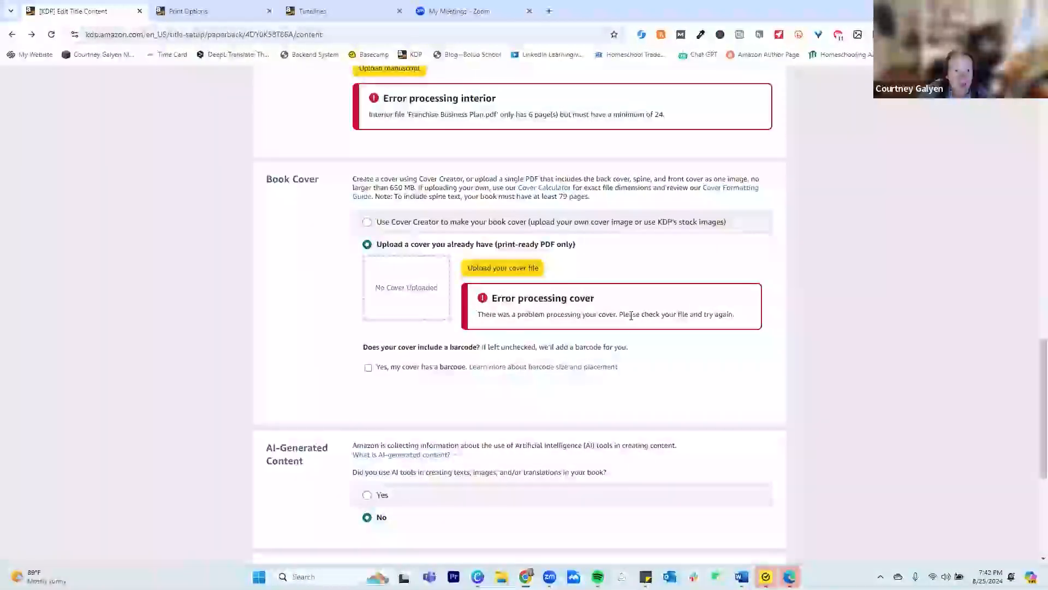
{"action": "left_click", "coordinate": [535, 268]}
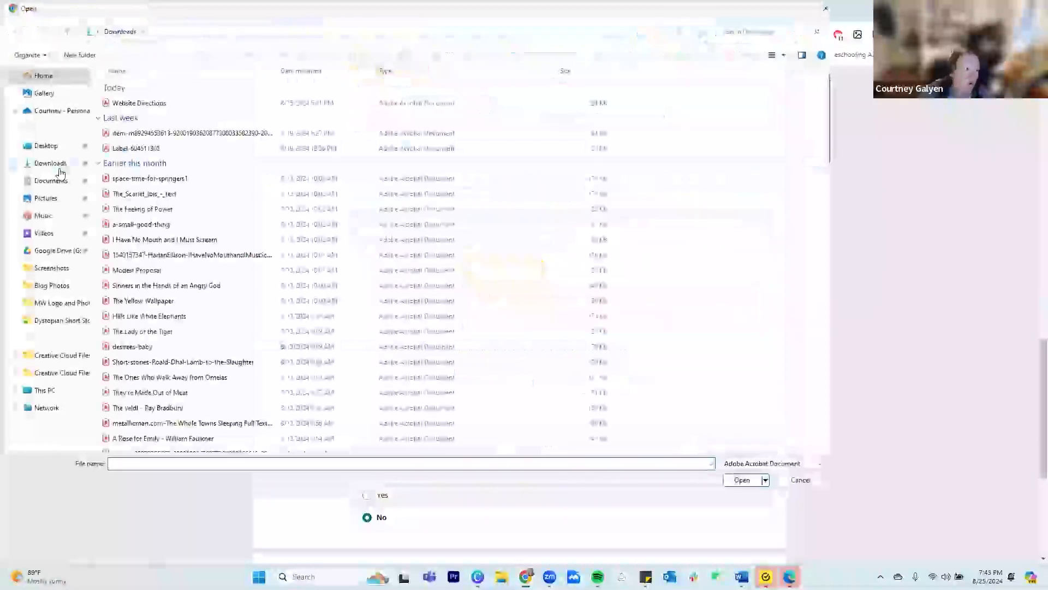
{"action": "left_click", "coordinate": [52, 198]}
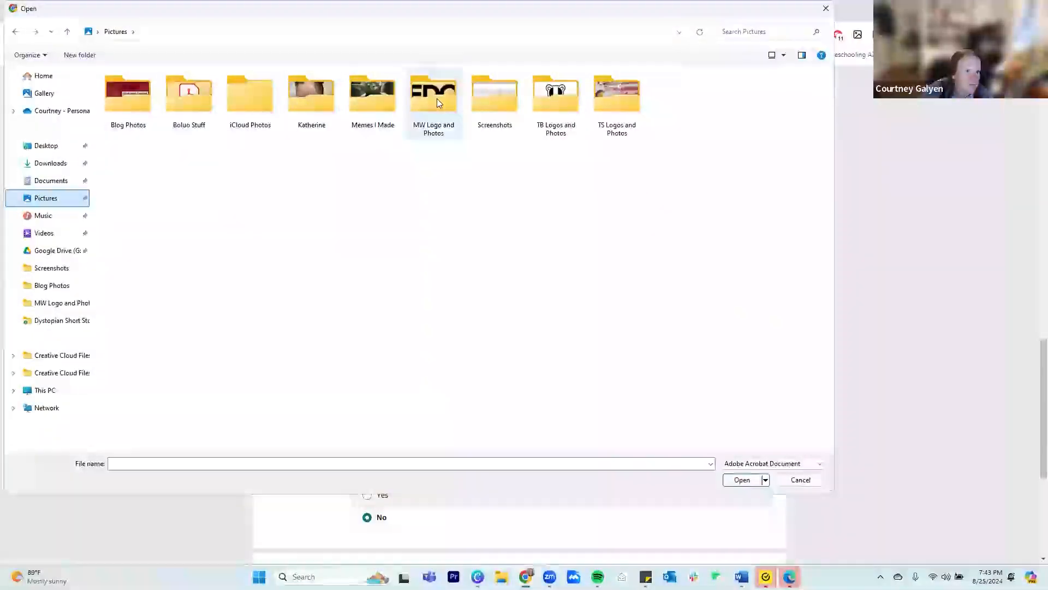
{"action": "left_click", "coordinate": [130, 99]}
{"action": "double_click", "coordinate": [130, 96]}
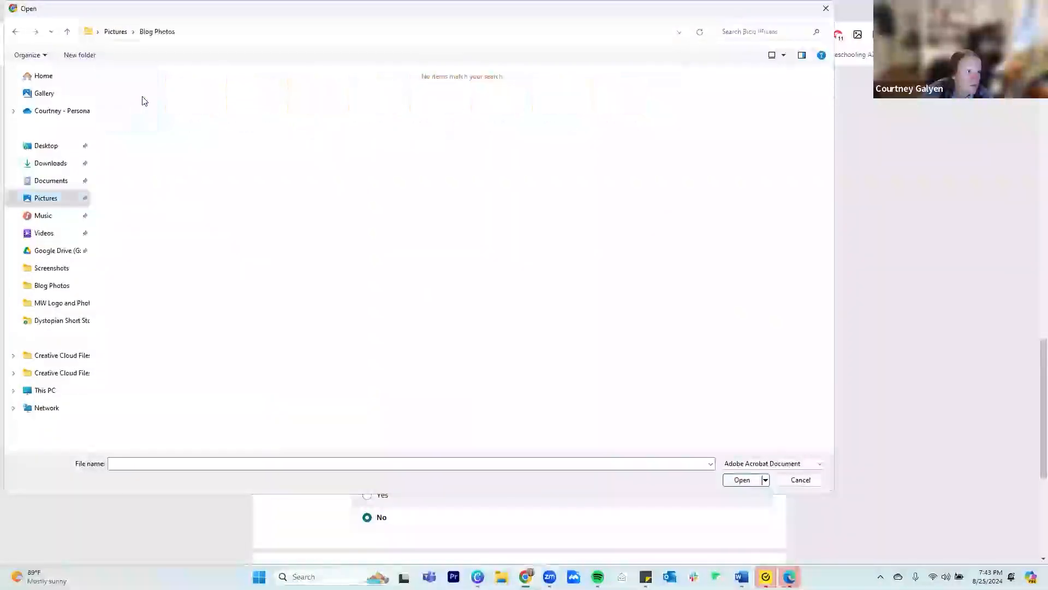
{"action": "left_click", "coordinate": [15, 31]}
{"action": "double_click", "coordinate": [192, 95]}
{"action": "left_click", "coordinate": [255, 106]}
{"action": "double_click", "coordinate": [255, 107]}
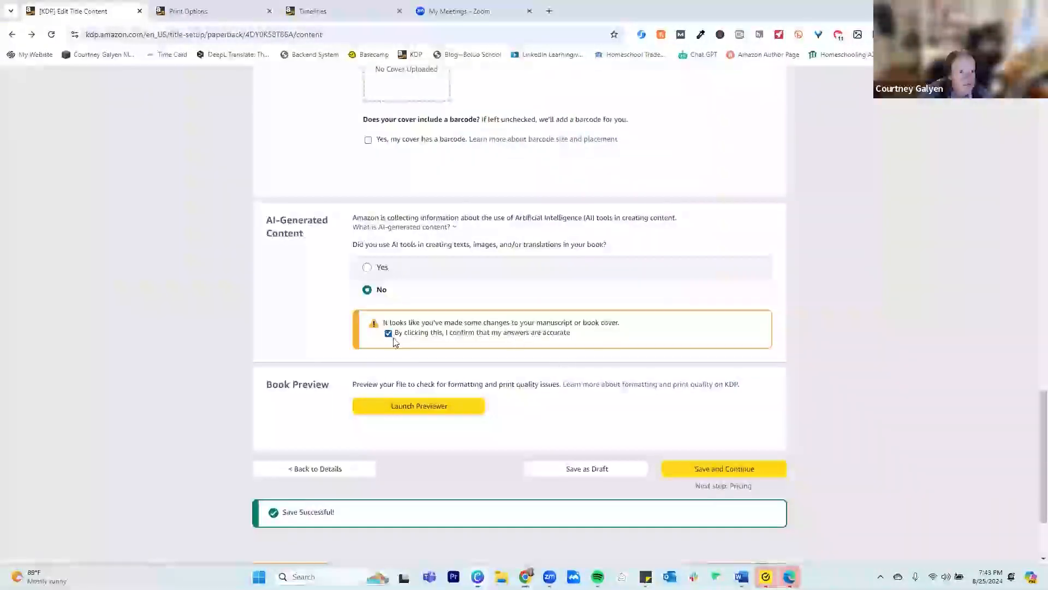
Try to launch the book previewer with the replacement cover and dismiss the error
{"action": "left_click", "coordinate": [418, 405]}
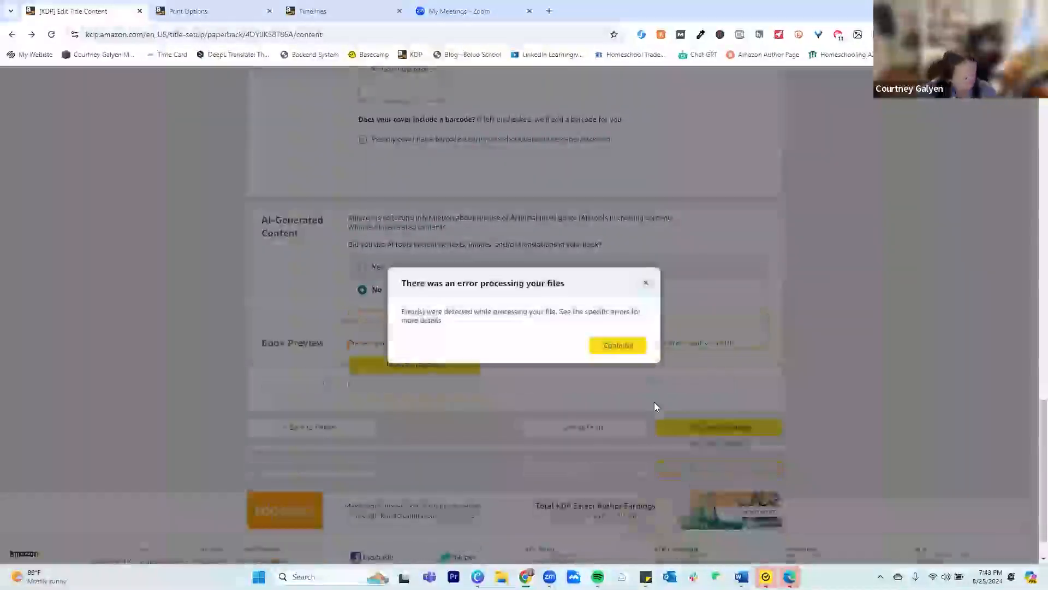
{"action": "left_click", "coordinate": [625, 346]}
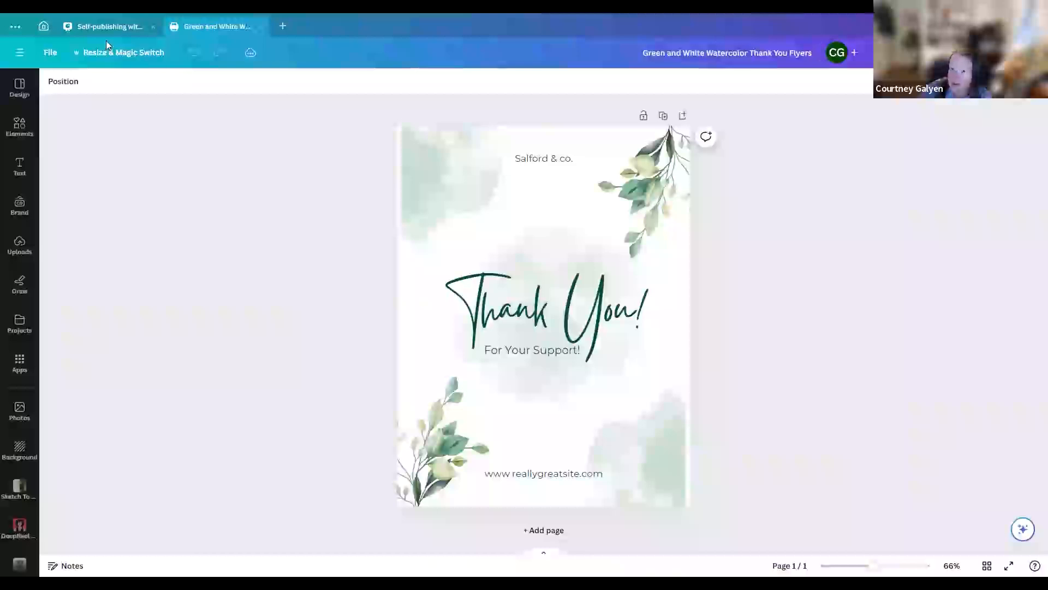
{"action": "left_click", "coordinate": [49, 52]}
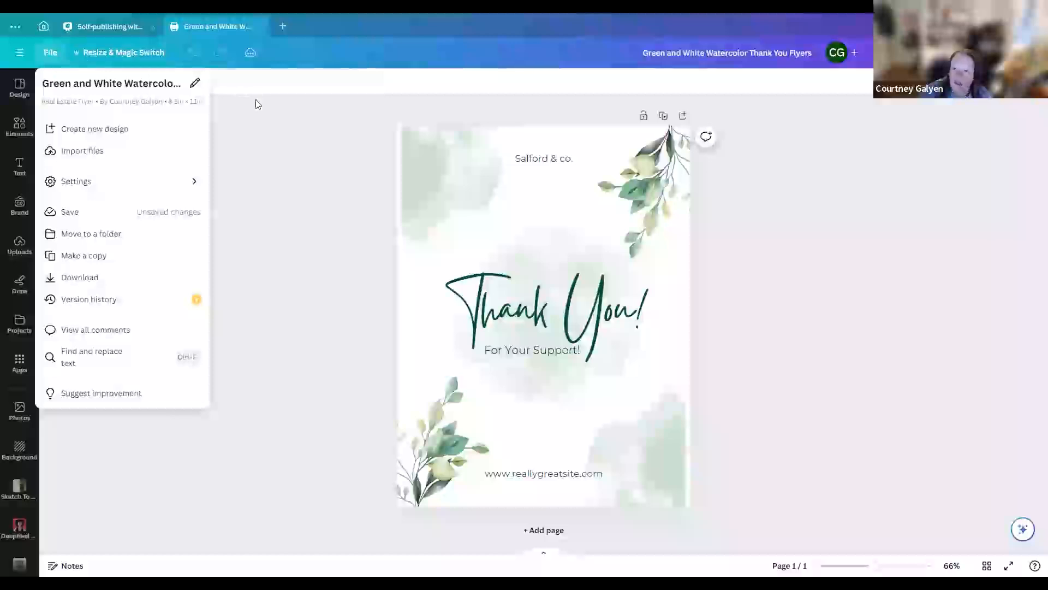
{"action": "left_click", "coordinate": [257, 141]}
{"action": "left_click", "coordinate": [1015, 53]}
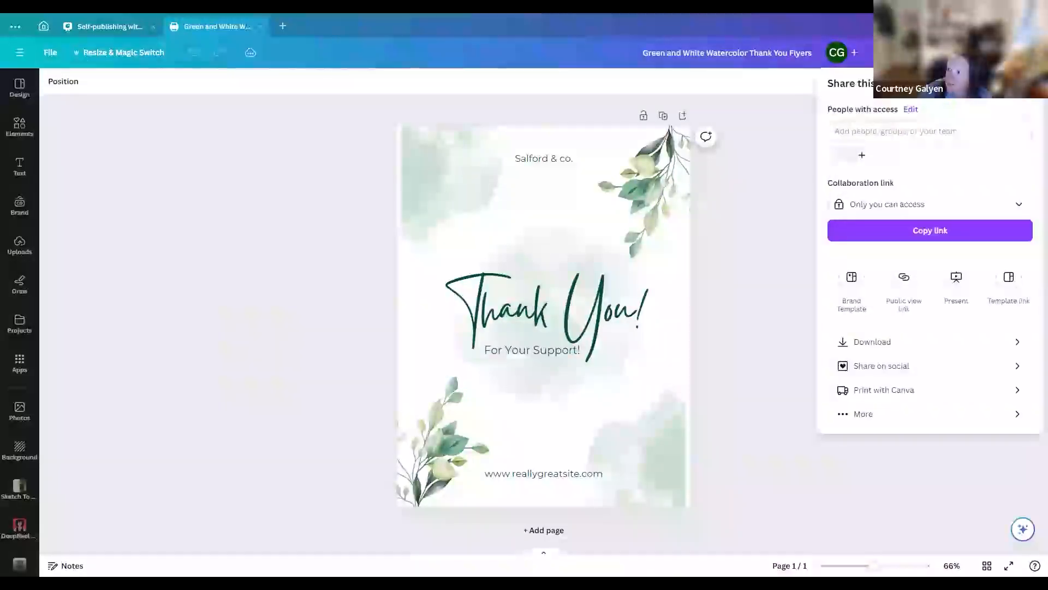
{"action": "left_click", "coordinate": [896, 350]}
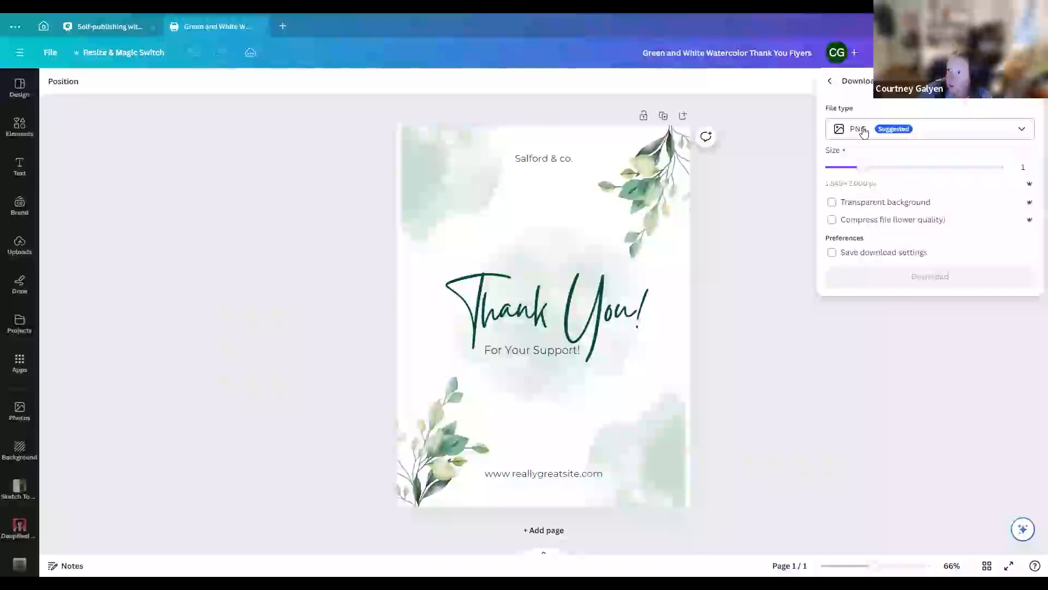
{"action": "left_click", "coordinate": [901, 131]}
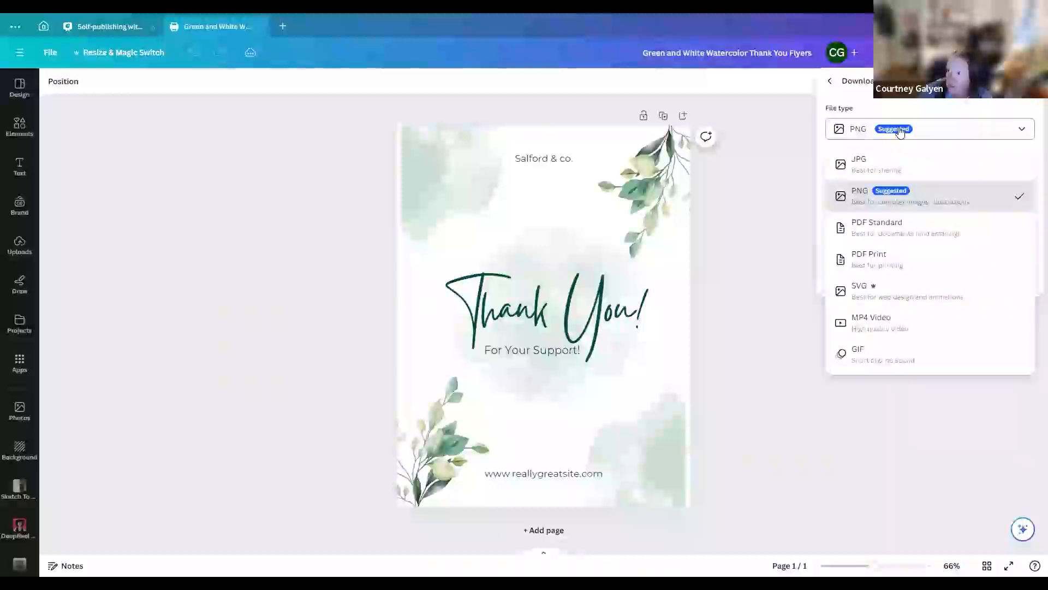
{"action": "left_click", "coordinate": [905, 263]}
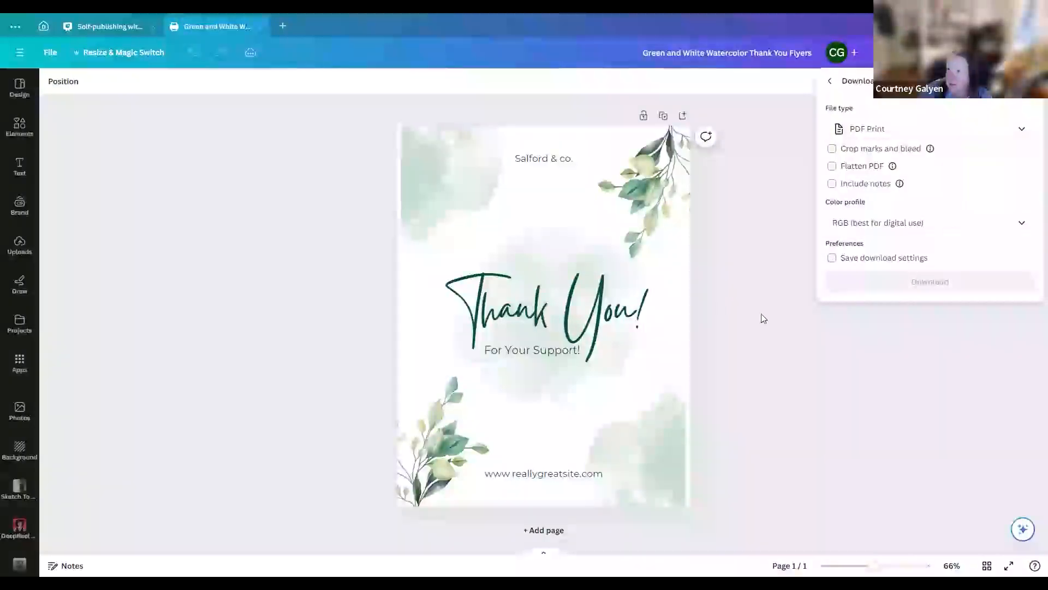
{"action": "left_click", "coordinate": [538, 233]}
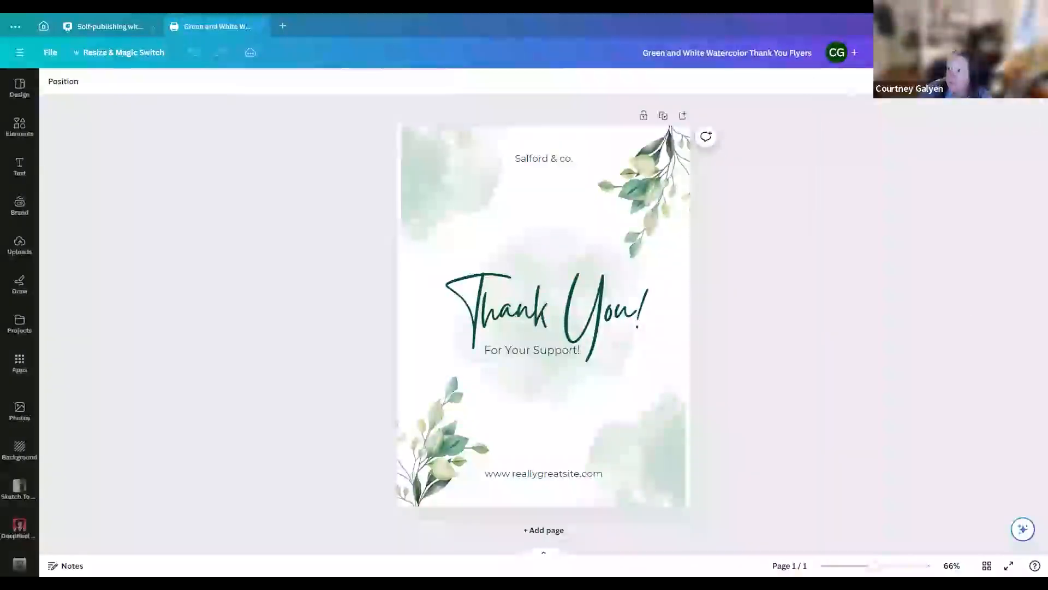
Set the Canva flyer's download to PDF Print with crop marks and bleed, flattening, notes and the CMYK profile, with download settings saved
{"action": "left_click", "coordinate": [1015, 53]}
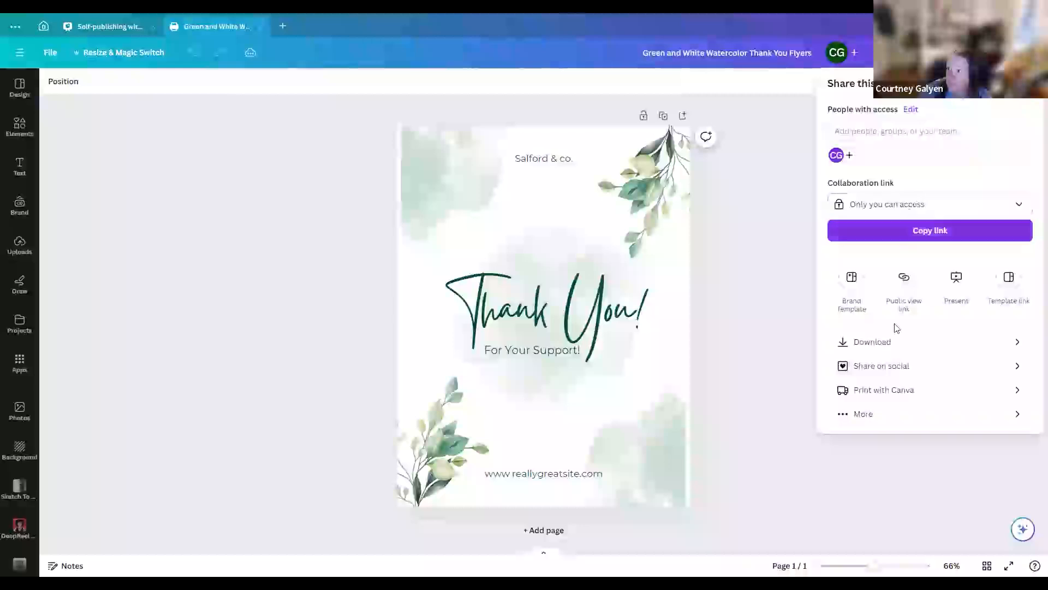
{"action": "left_click", "coordinate": [863, 343]}
{"action": "left_click", "coordinate": [915, 137]}
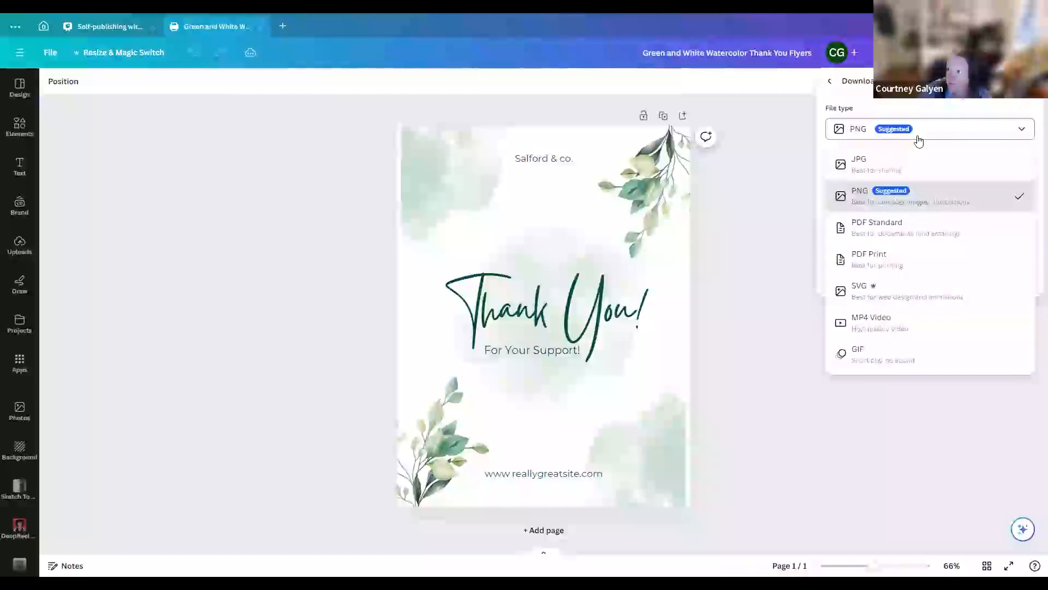
{"action": "left_click", "coordinate": [913, 258]}
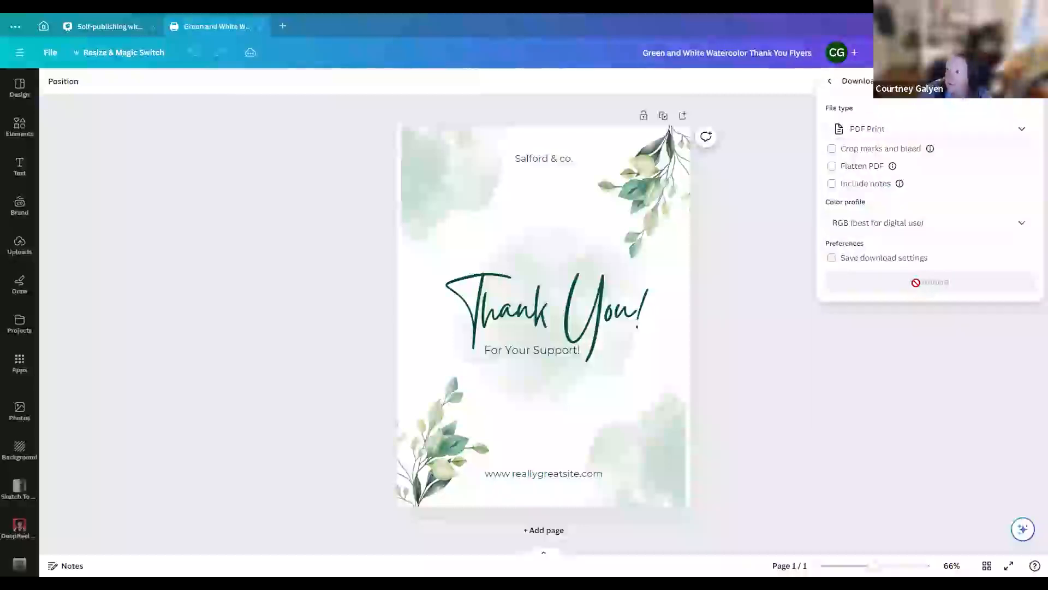
{"action": "left_click", "coordinate": [832, 149]}
{"action": "left_click", "coordinate": [832, 166]}
{"action": "left_click", "coordinate": [832, 183]}
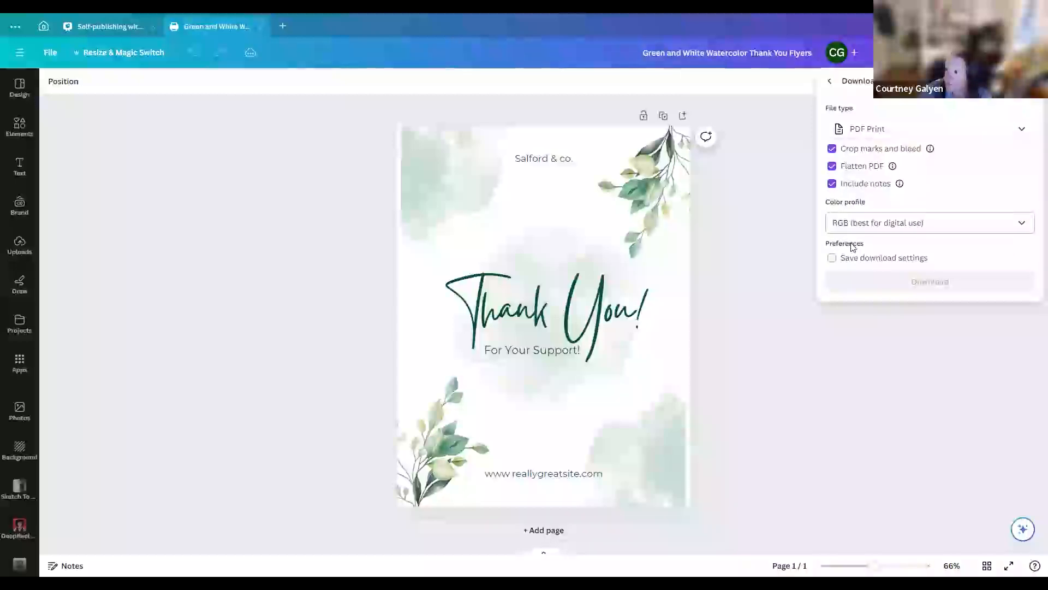
{"action": "left_click", "coordinate": [852, 222]}
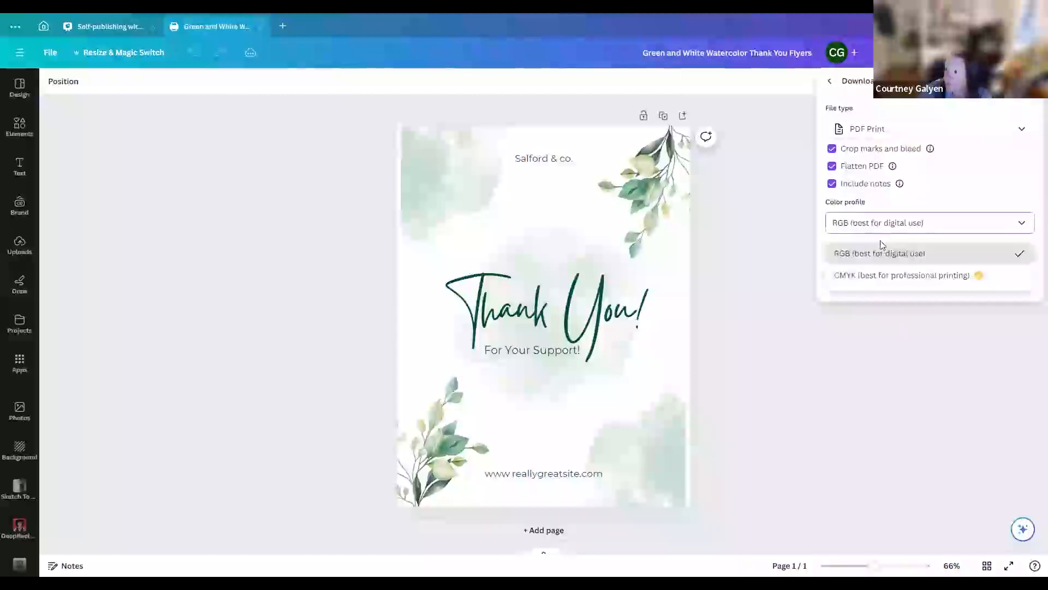
{"action": "left_click", "coordinate": [905, 275]}
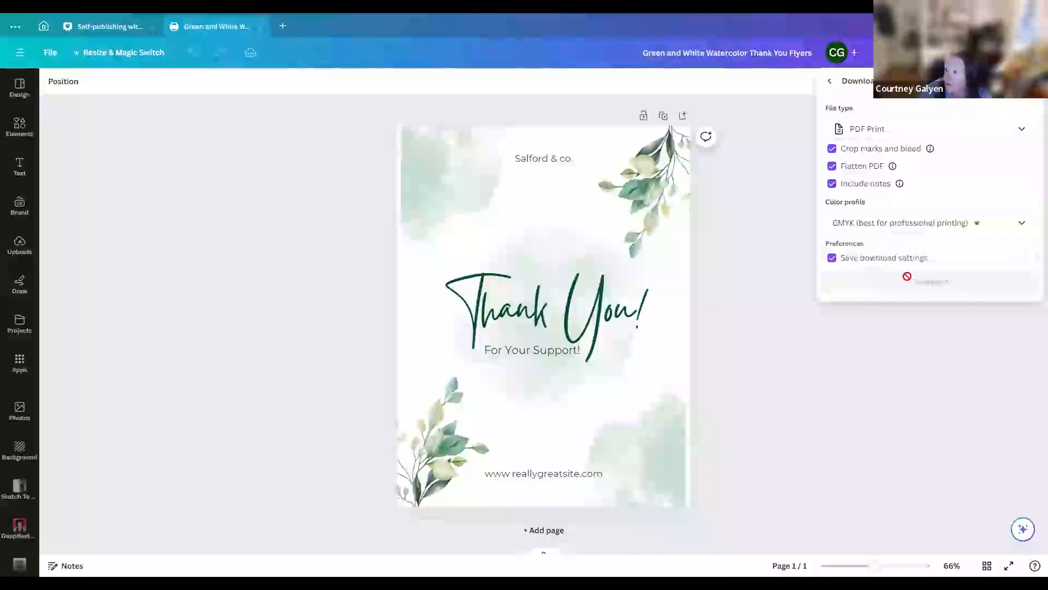
{"action": "left_click", "coordinate": [307, 213]}
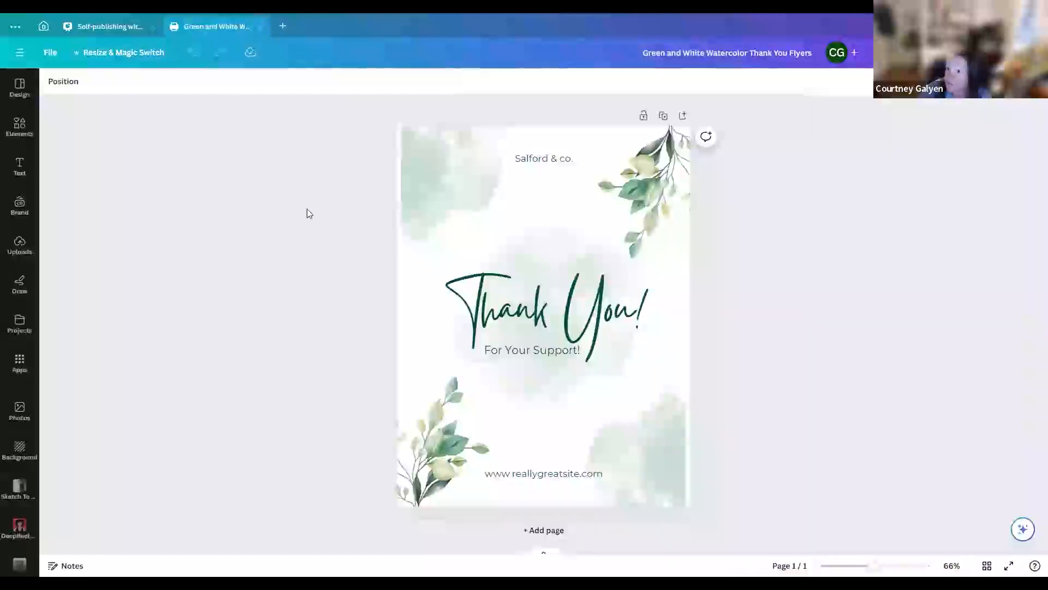
Add a default heading text box to the flyer and move it below "For Your Support!"
{"action": "left_click", "coordinate": [19, 167]}
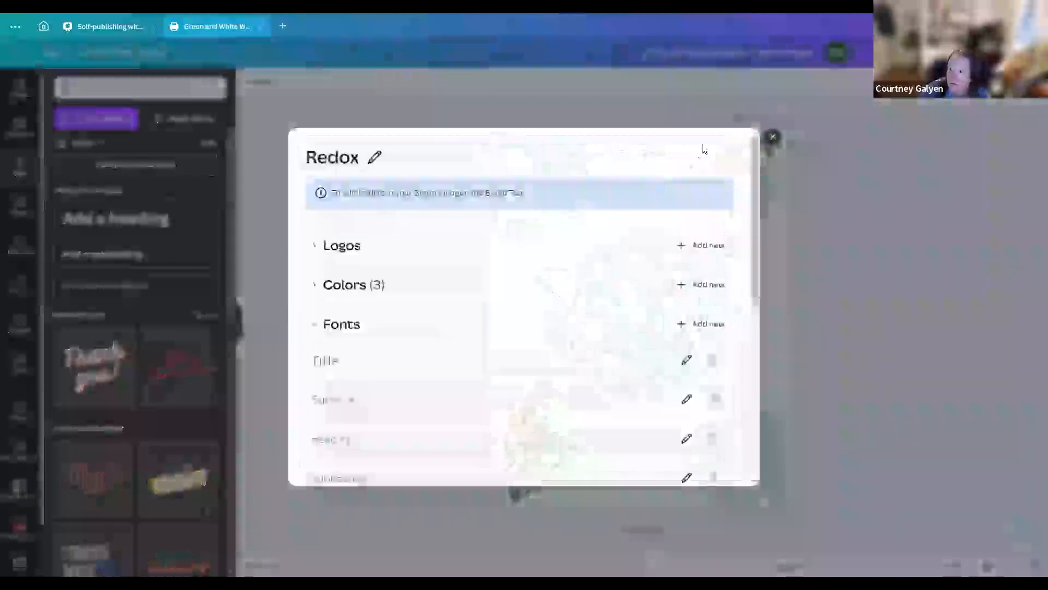
{"action": "left_click", "coordinate": [775, 139]}
{"action": "left_click", "coordinate": [95, 219]}
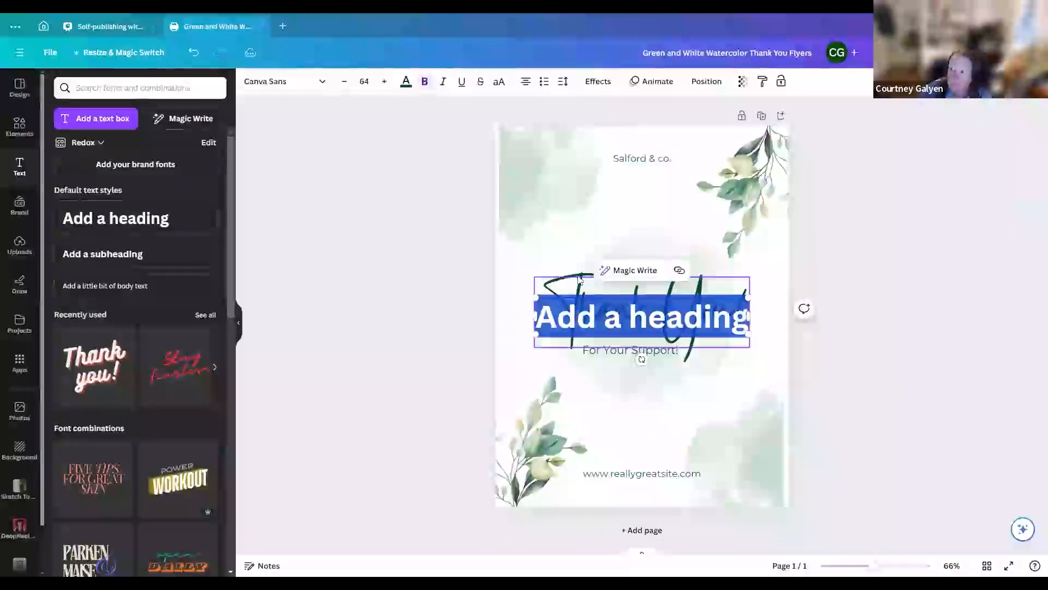
{"action": "left_click_drag", "start_coordinate": [557, 330], "coordinate": [558, 435]}
Download the flyer as a CMYK PDF Print without crop marks and bleed, flattening or notes, and save the file under its suggested name
{"action": "left_click", "coordinate": [1014, 52]}
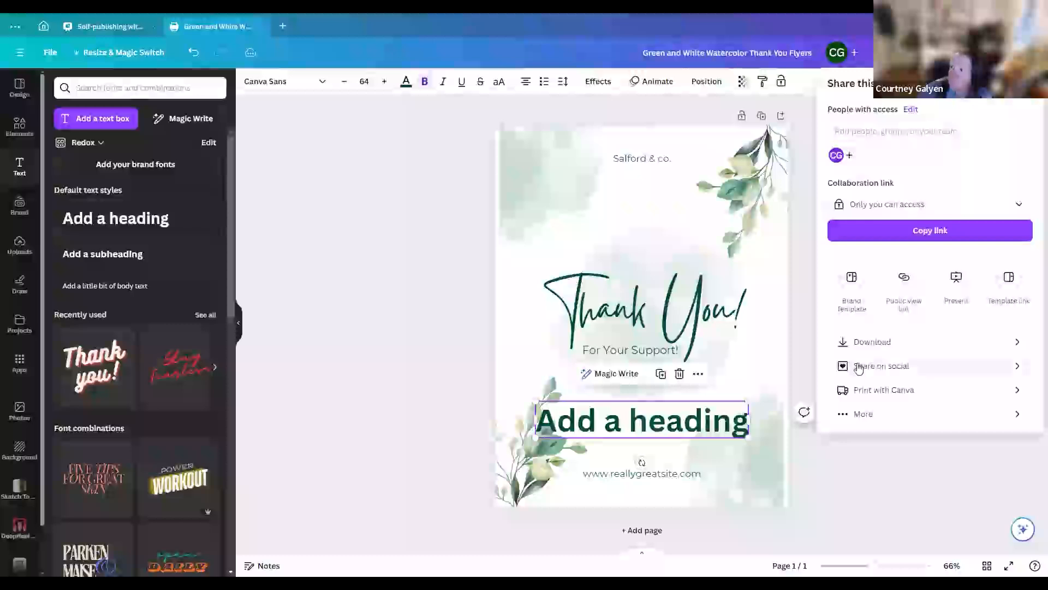
{"action": "left_click", "coordinate": [863, 342]}
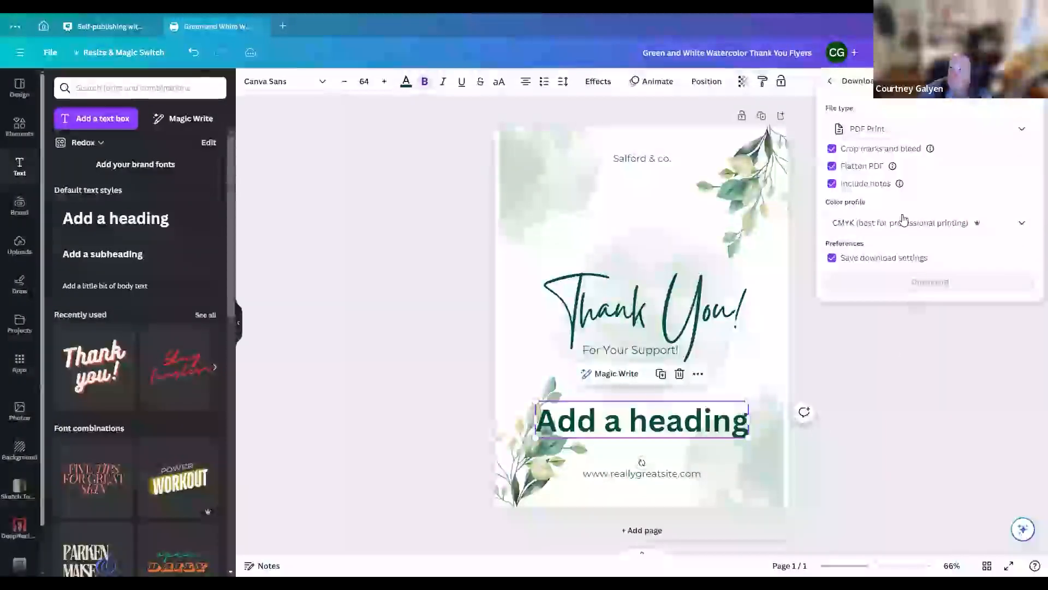
{"action": "left_click", "coordinate": [832, 148]}
{"action": "left_click", "coordinate": [832, 166]}
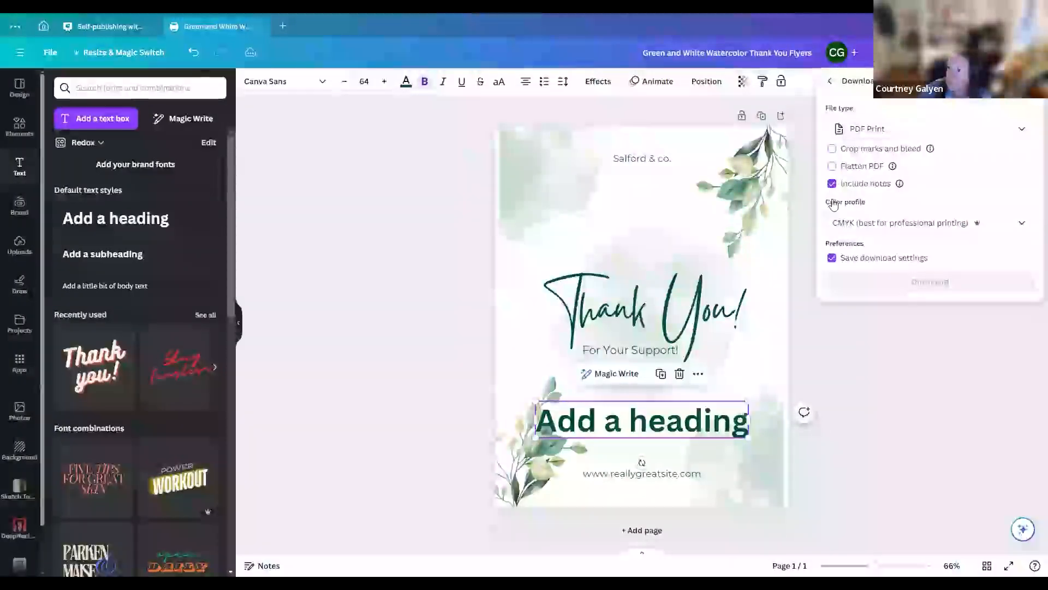
{"action": "left_click", "coordinate": [832, 184]}
{"action": "left_click", "coordinate": [923, 225]}
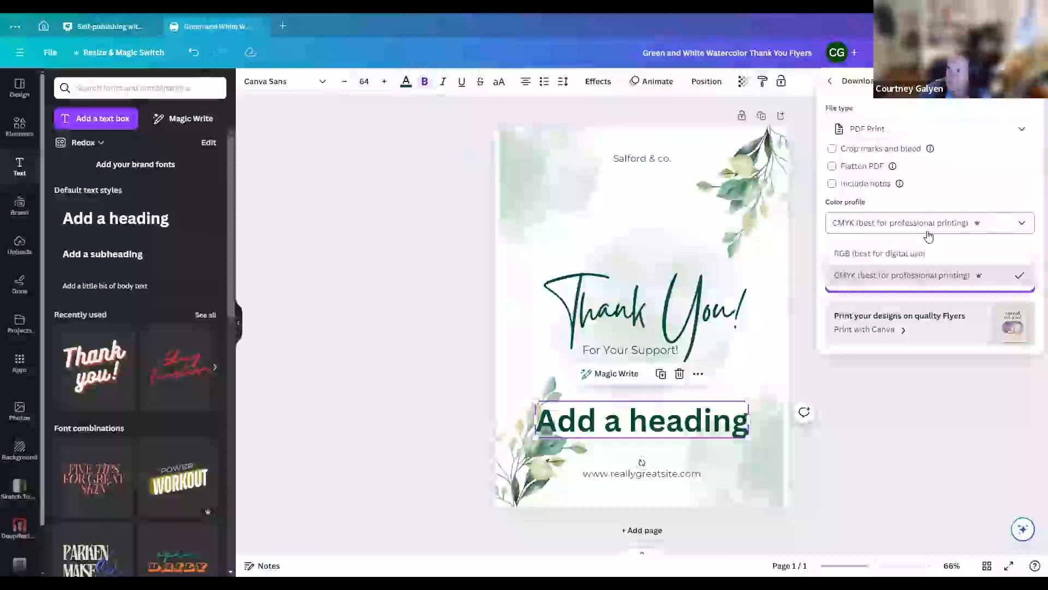
{"action": "left_click", "coordinate": [910, 283]}
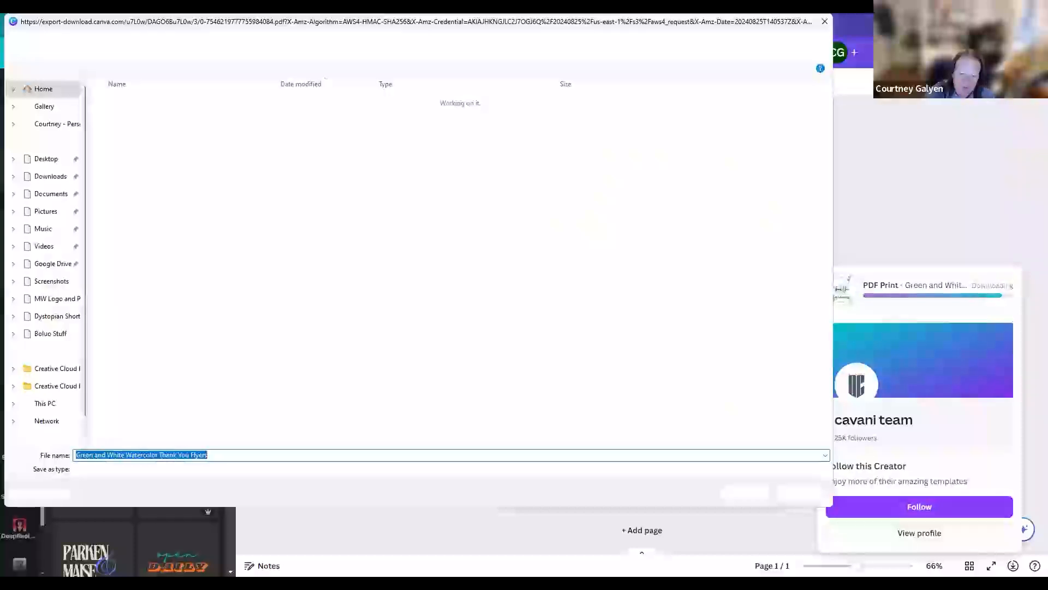
{"action": "left_click", "coordinate": [738, 487]}
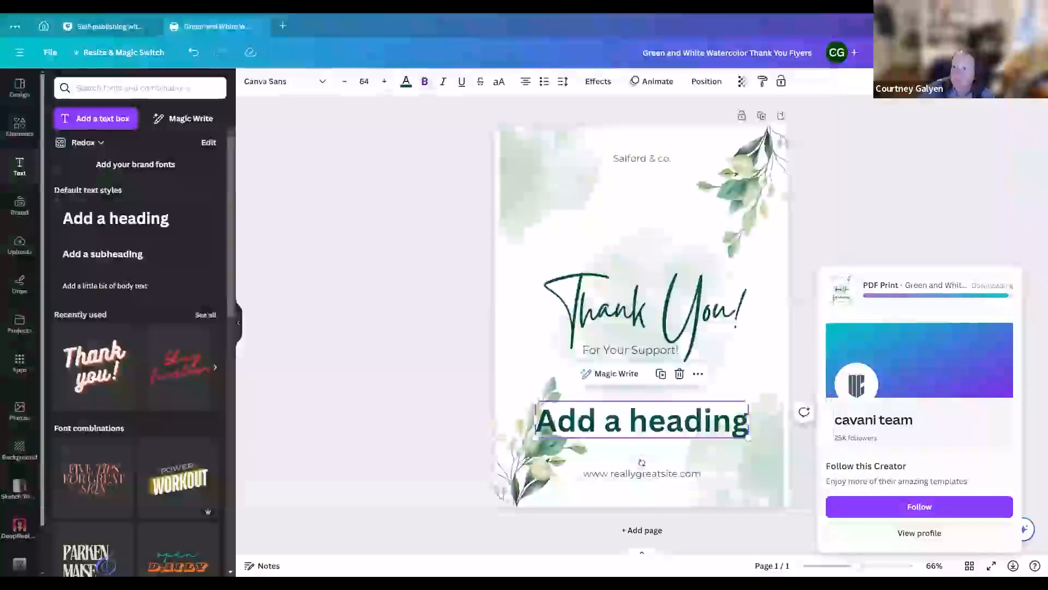